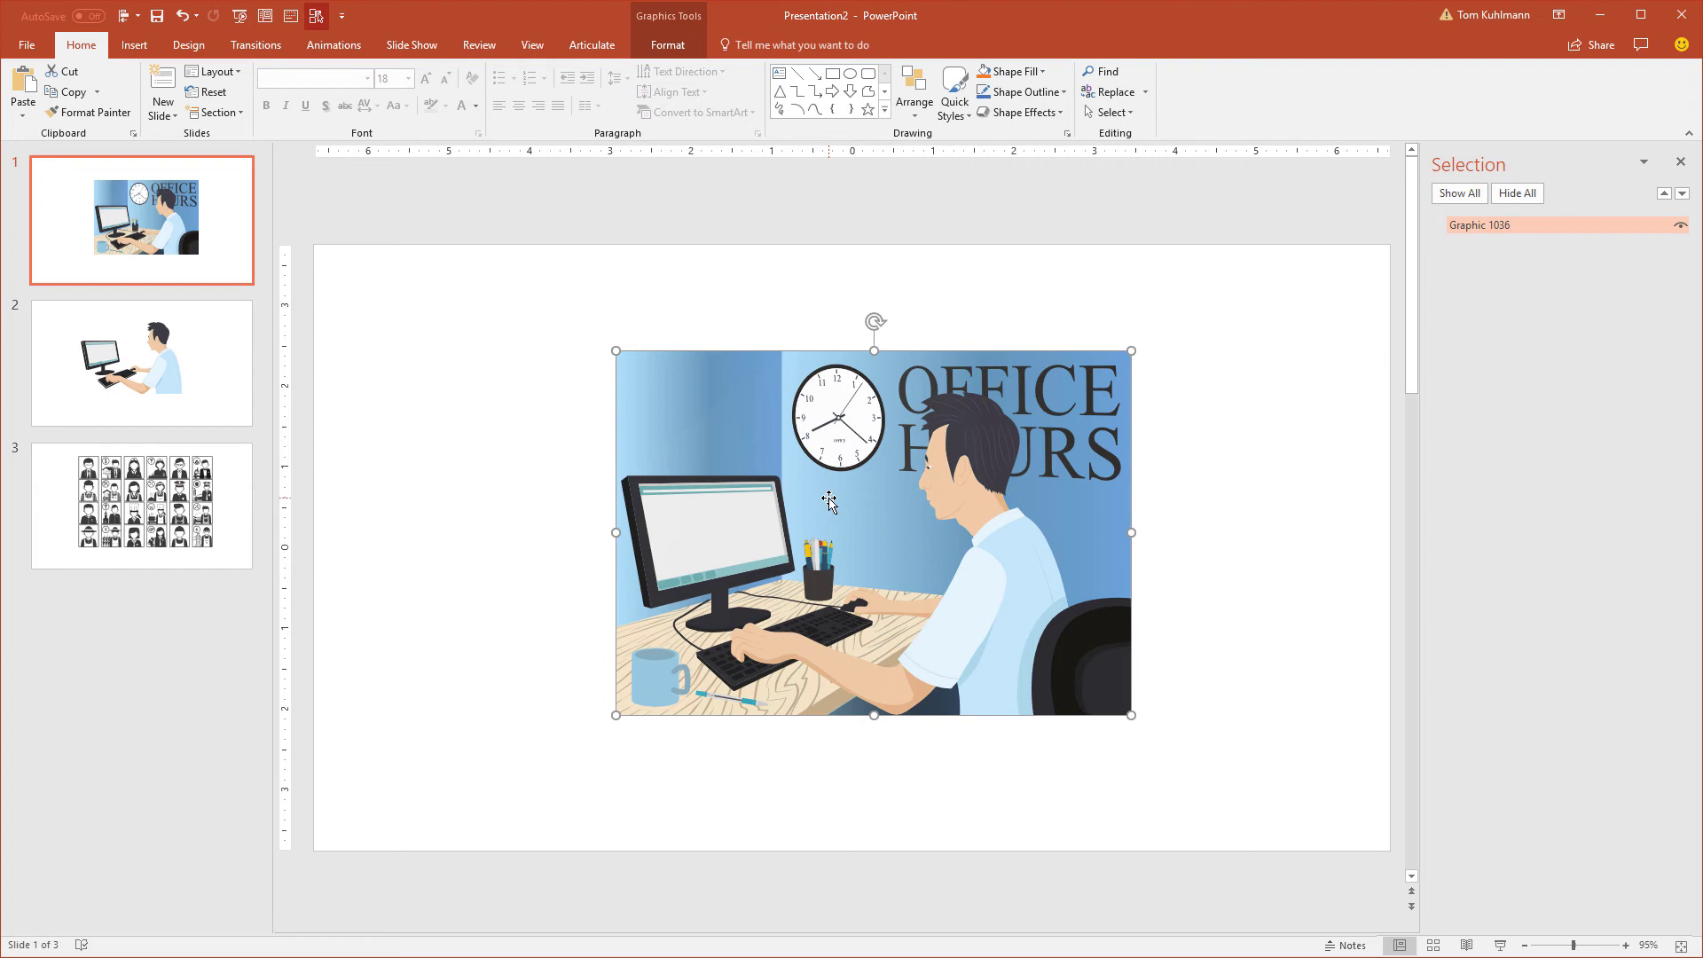
# Bring up the Insert ribbon commands.
pyautogui.click(135, 48)
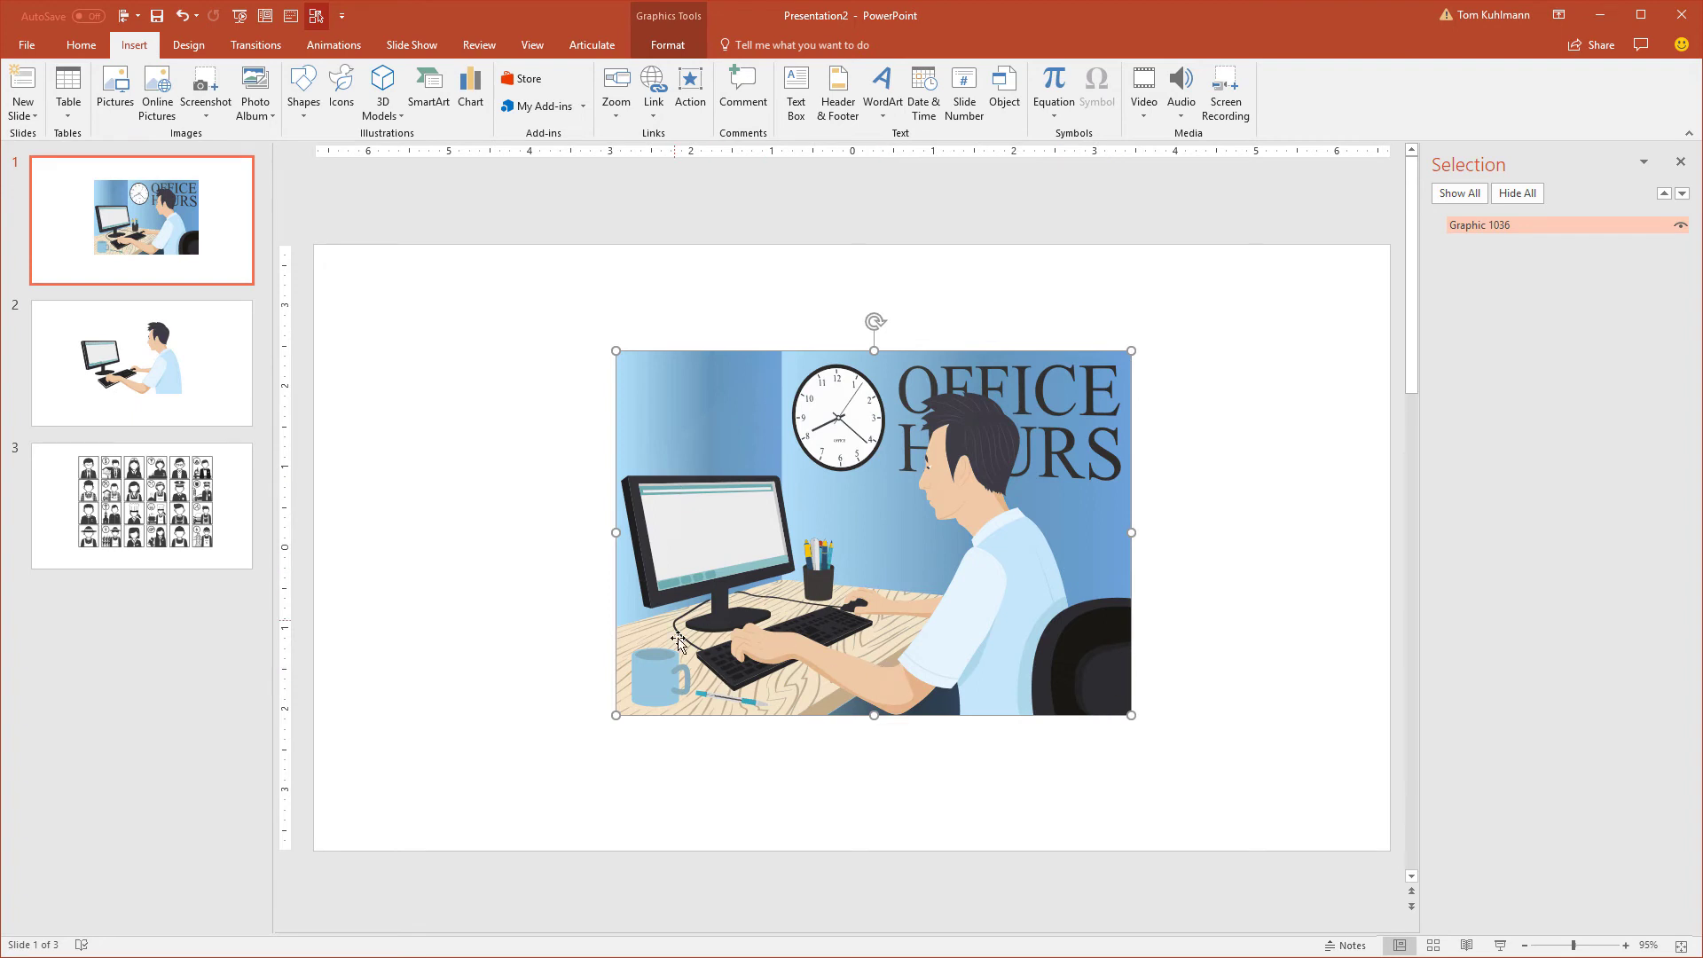
# View the finished example on slide 2, then return to slide 1 and select the office illustration.
pyautogui.click(134, 369)
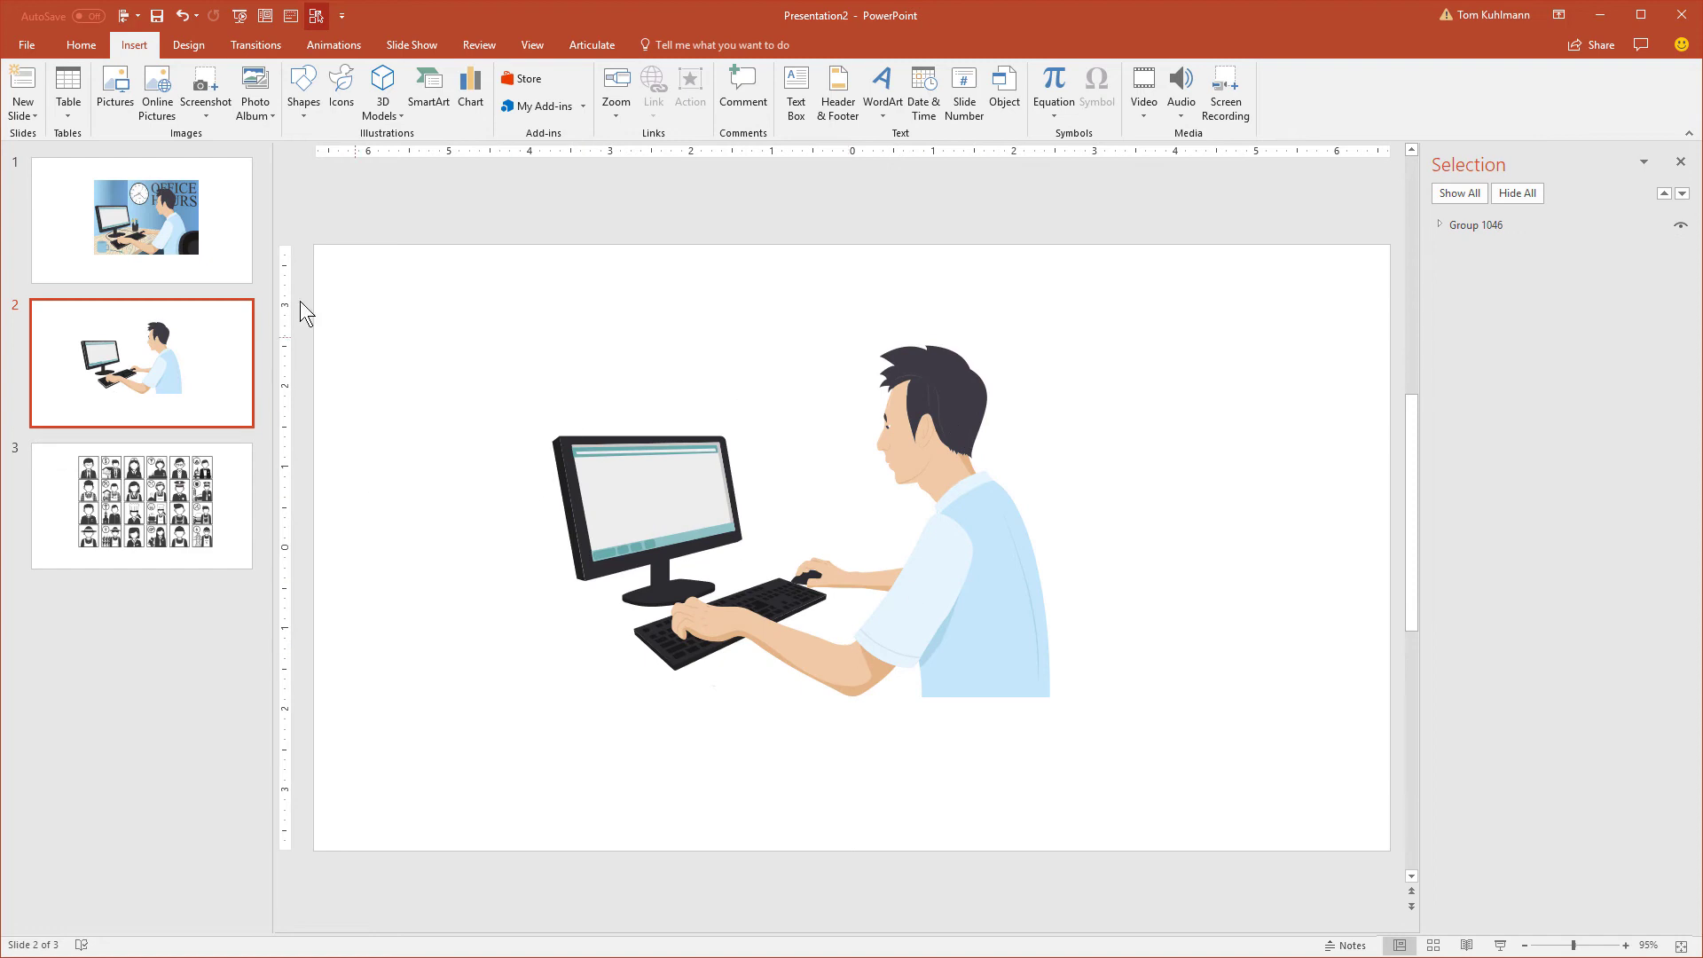
pyautogui.click(202, 243)
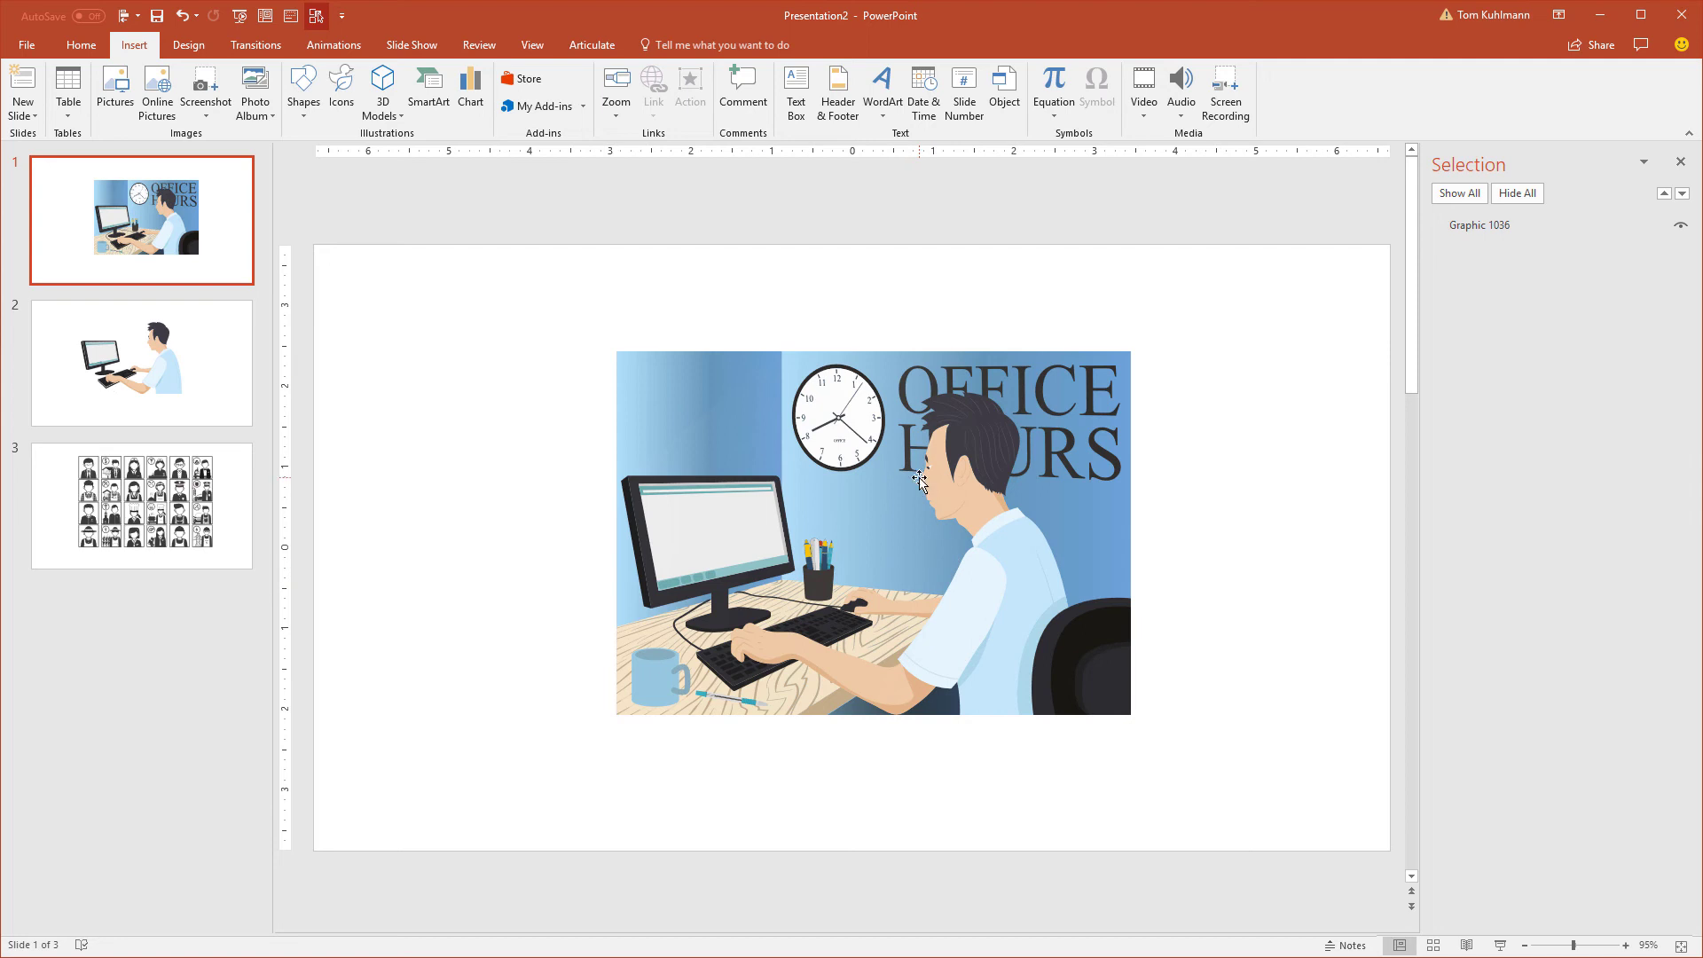
pyautogui.doubleClick(895, 436)
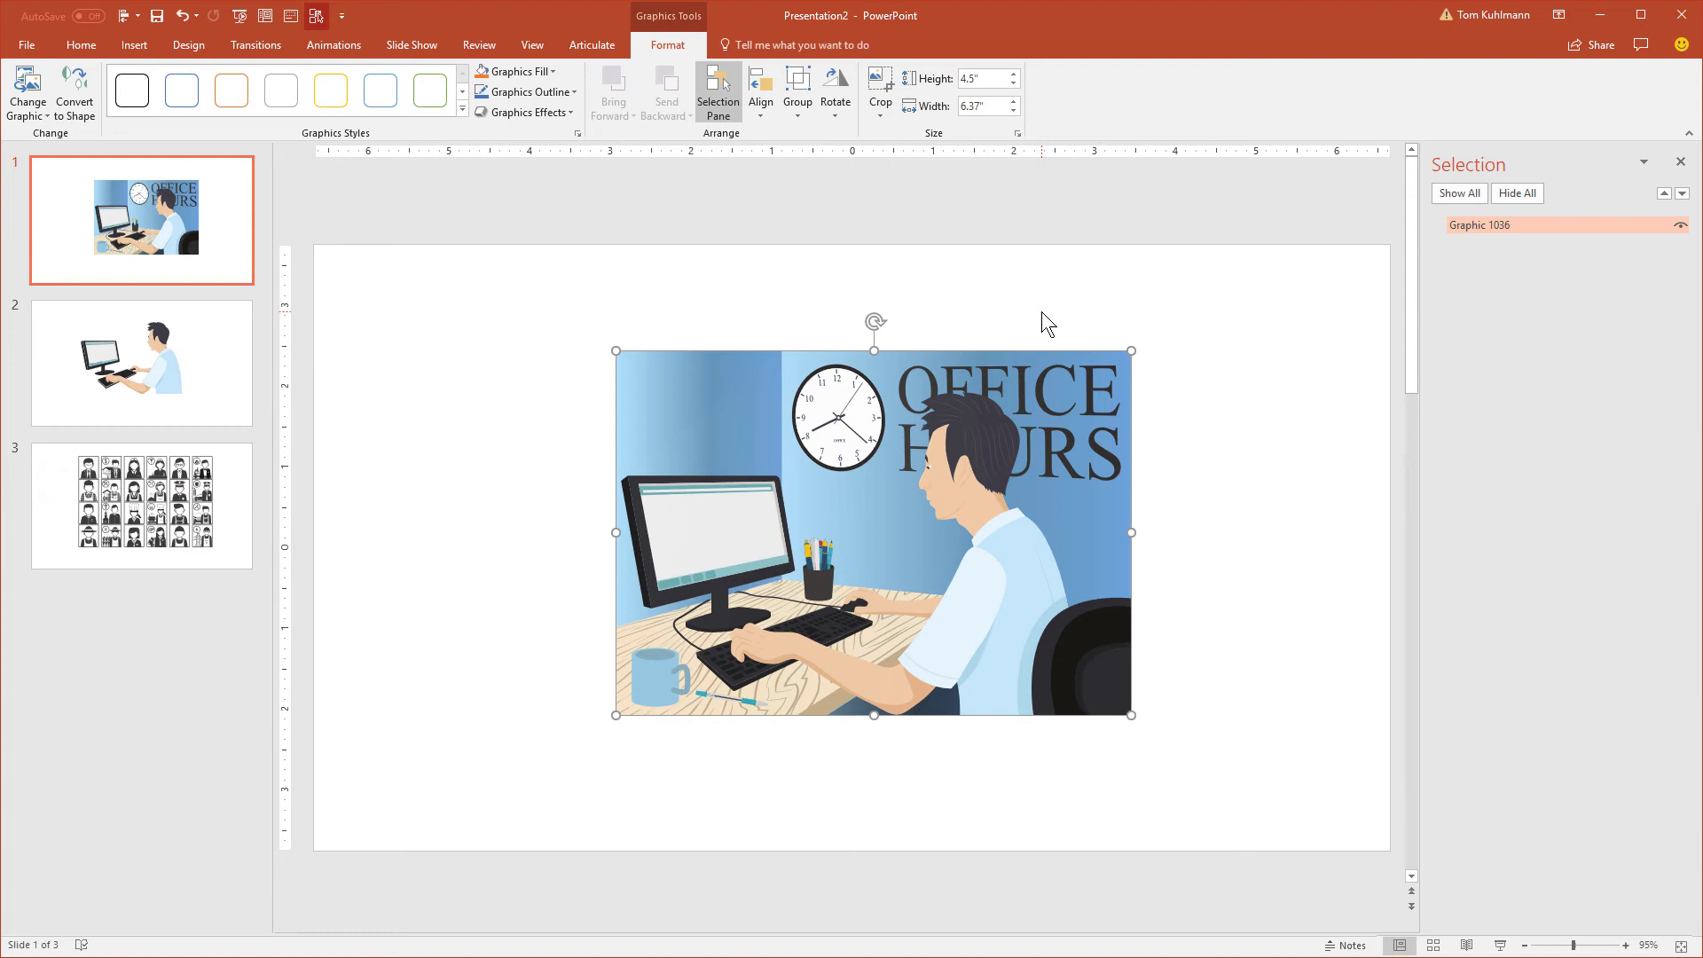
# Ungroup the imported SVG graphic and confirm converting it into drawing shapes.
pyautogui.rightClick(890, 415)
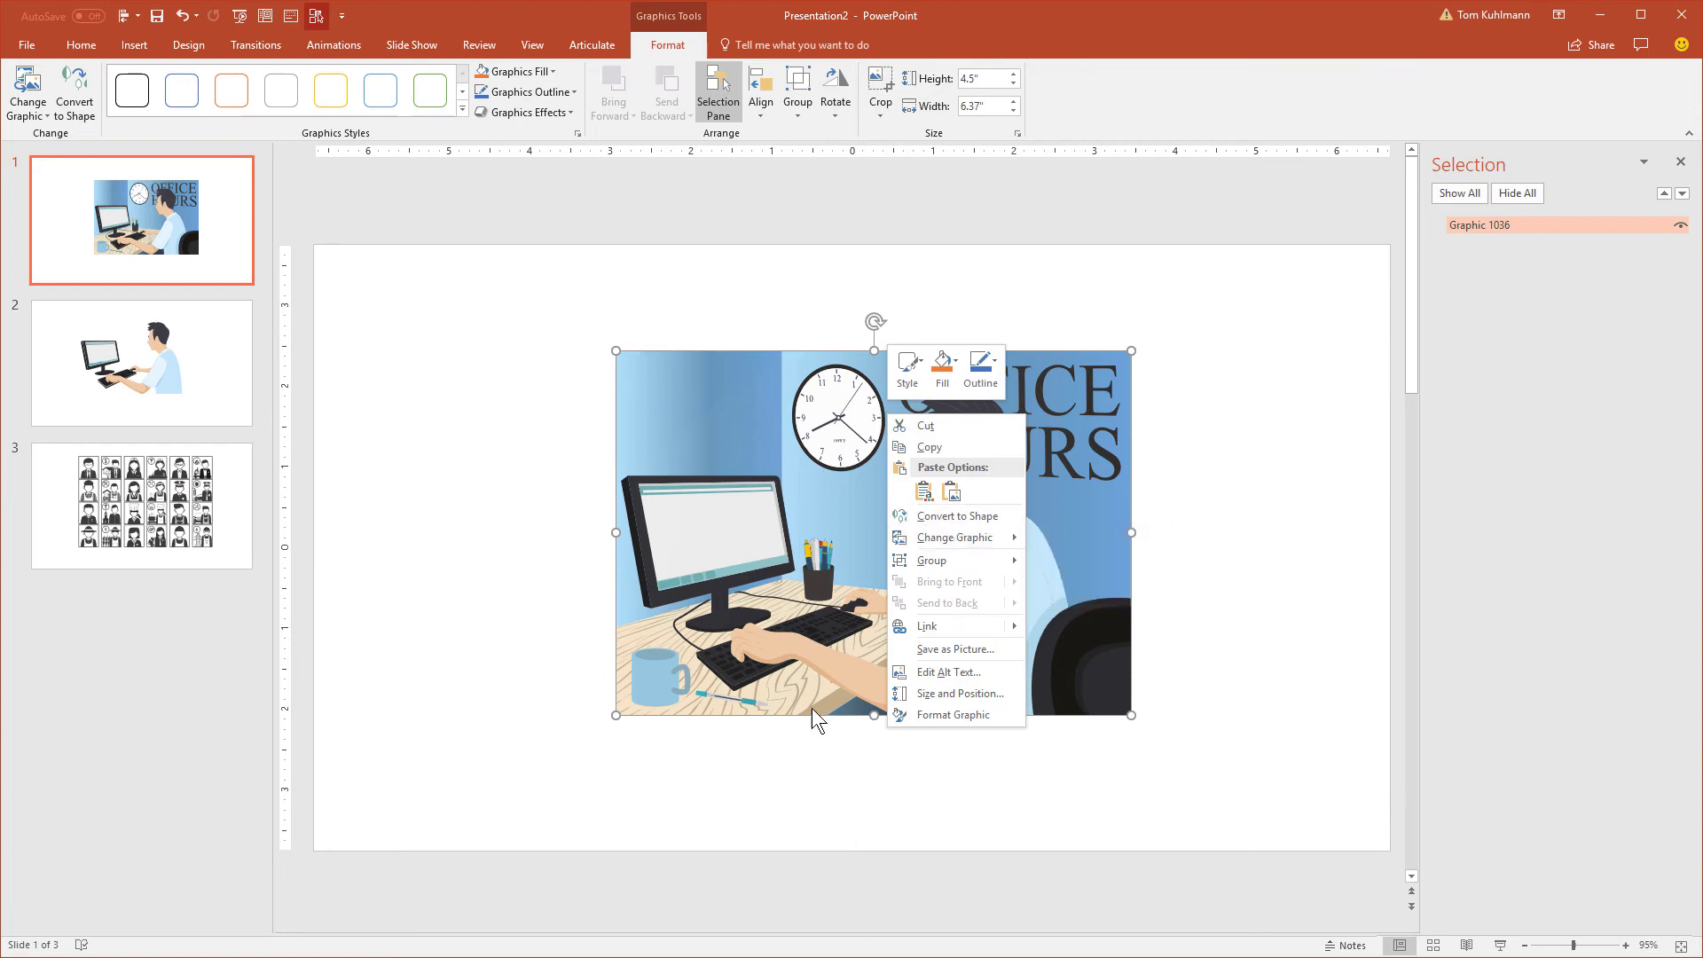
pyautogui.click(939, 517)
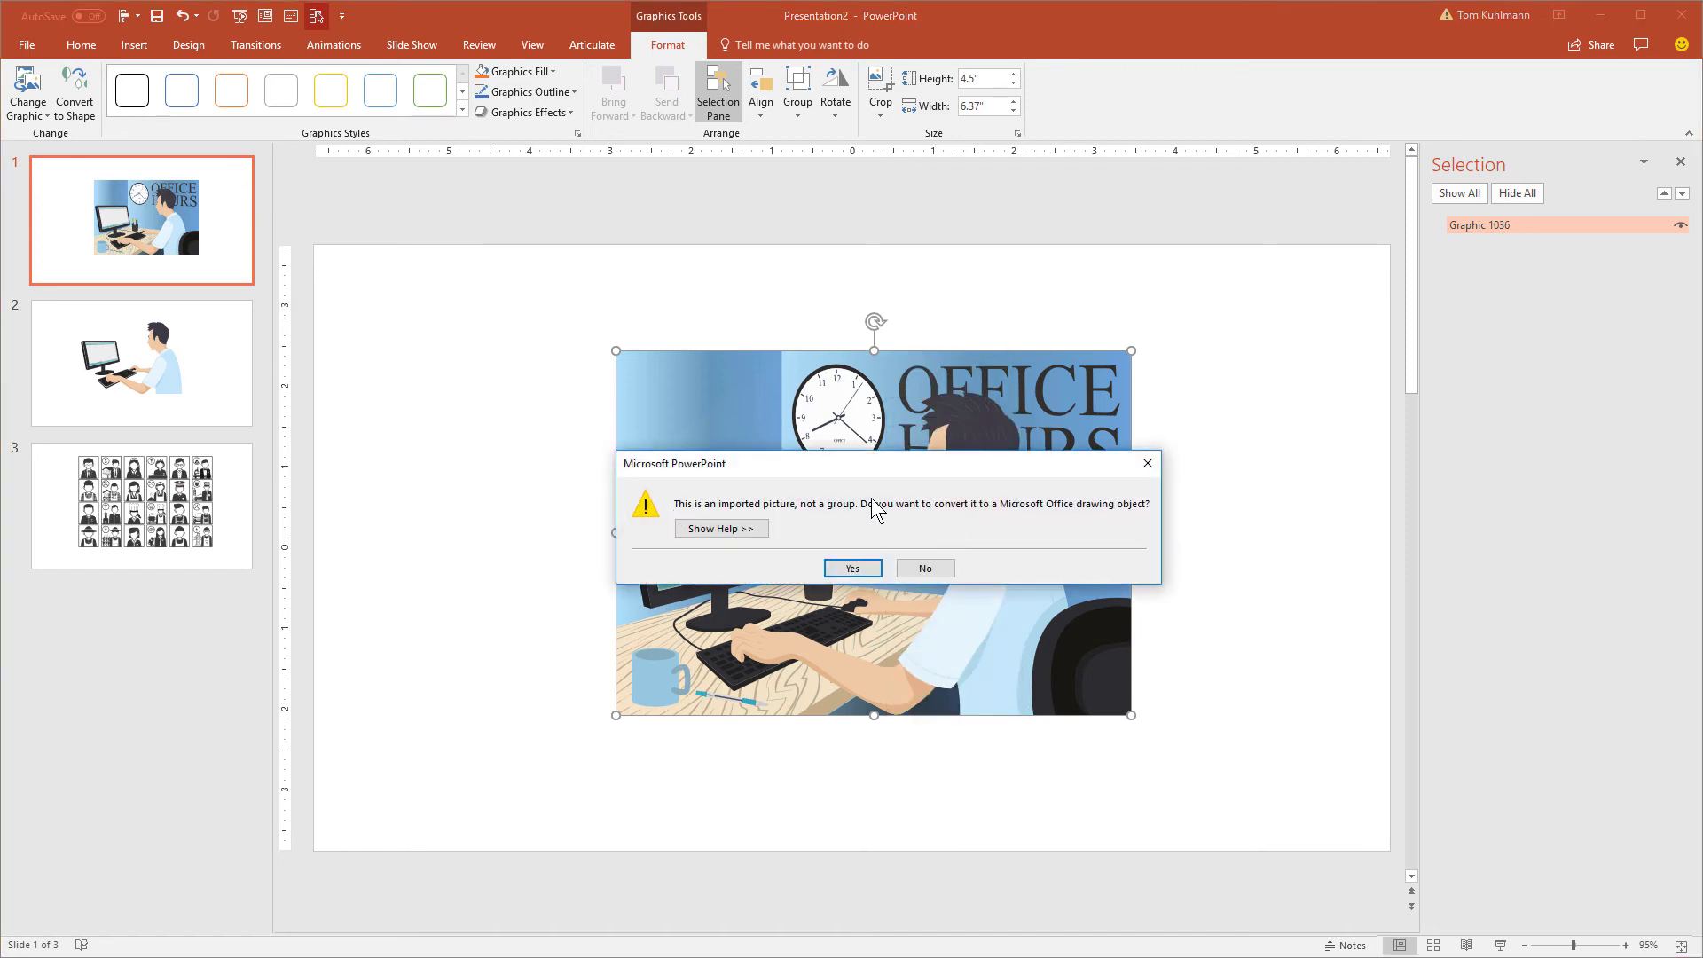
pyautogui.click(871, 570)
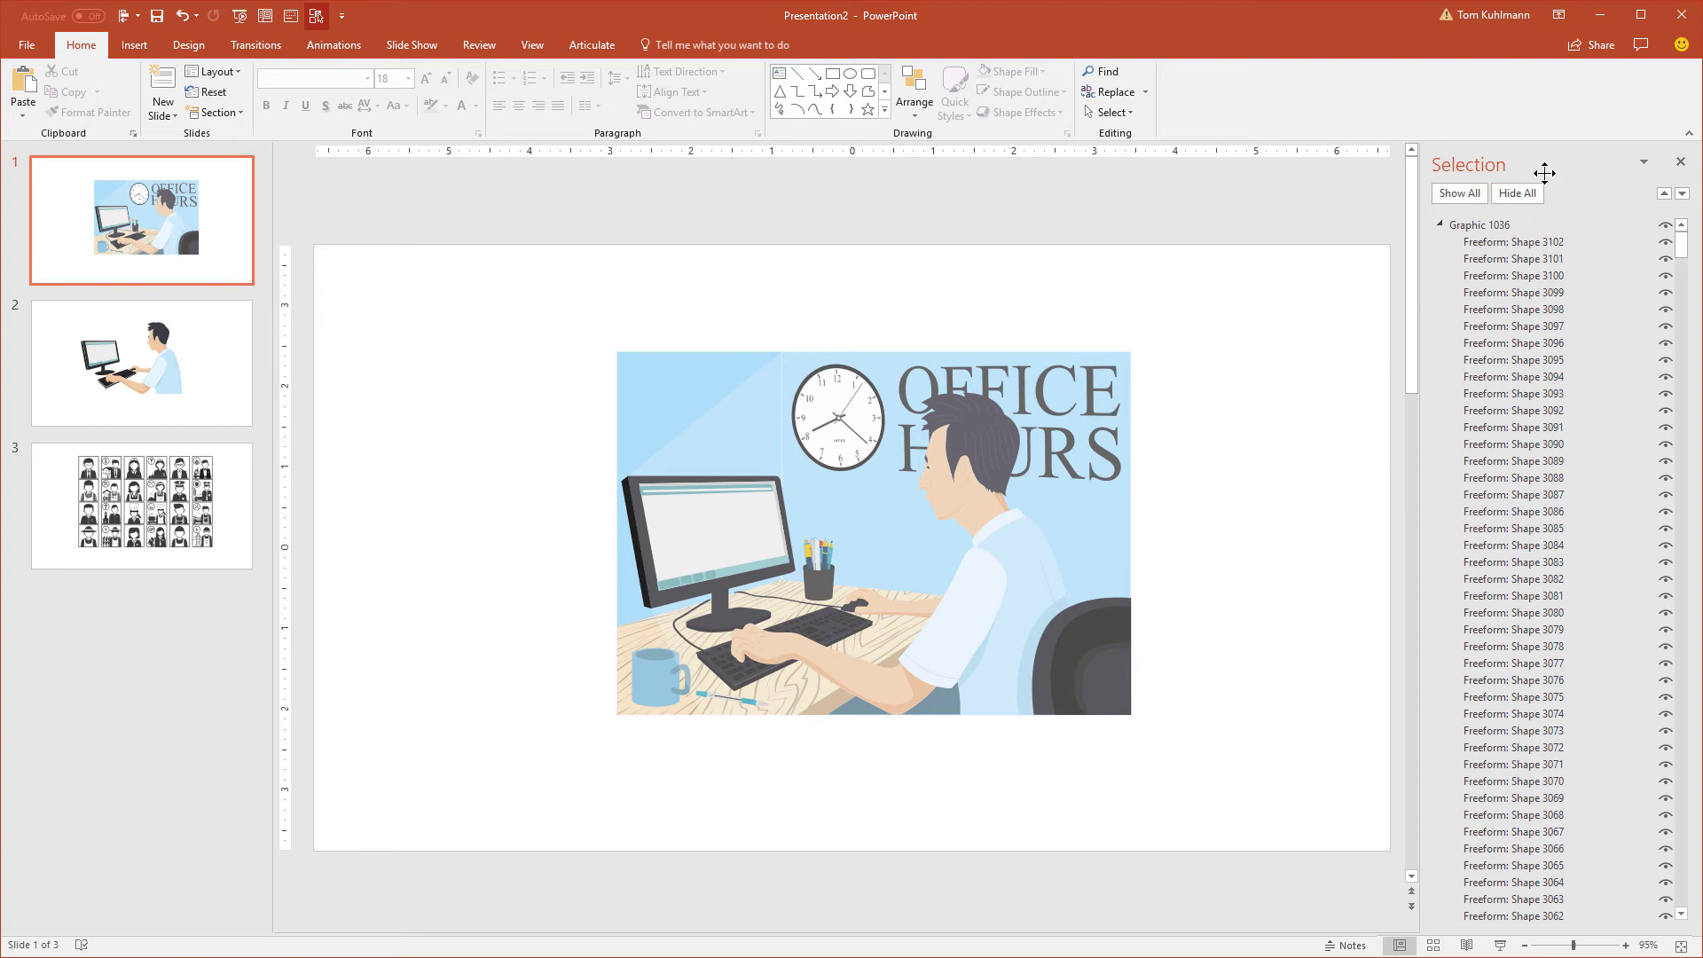
# Select the converted Graphic 1036 and ungroup it into separate freeform shapes.
pyautogui.click(1118, 113)
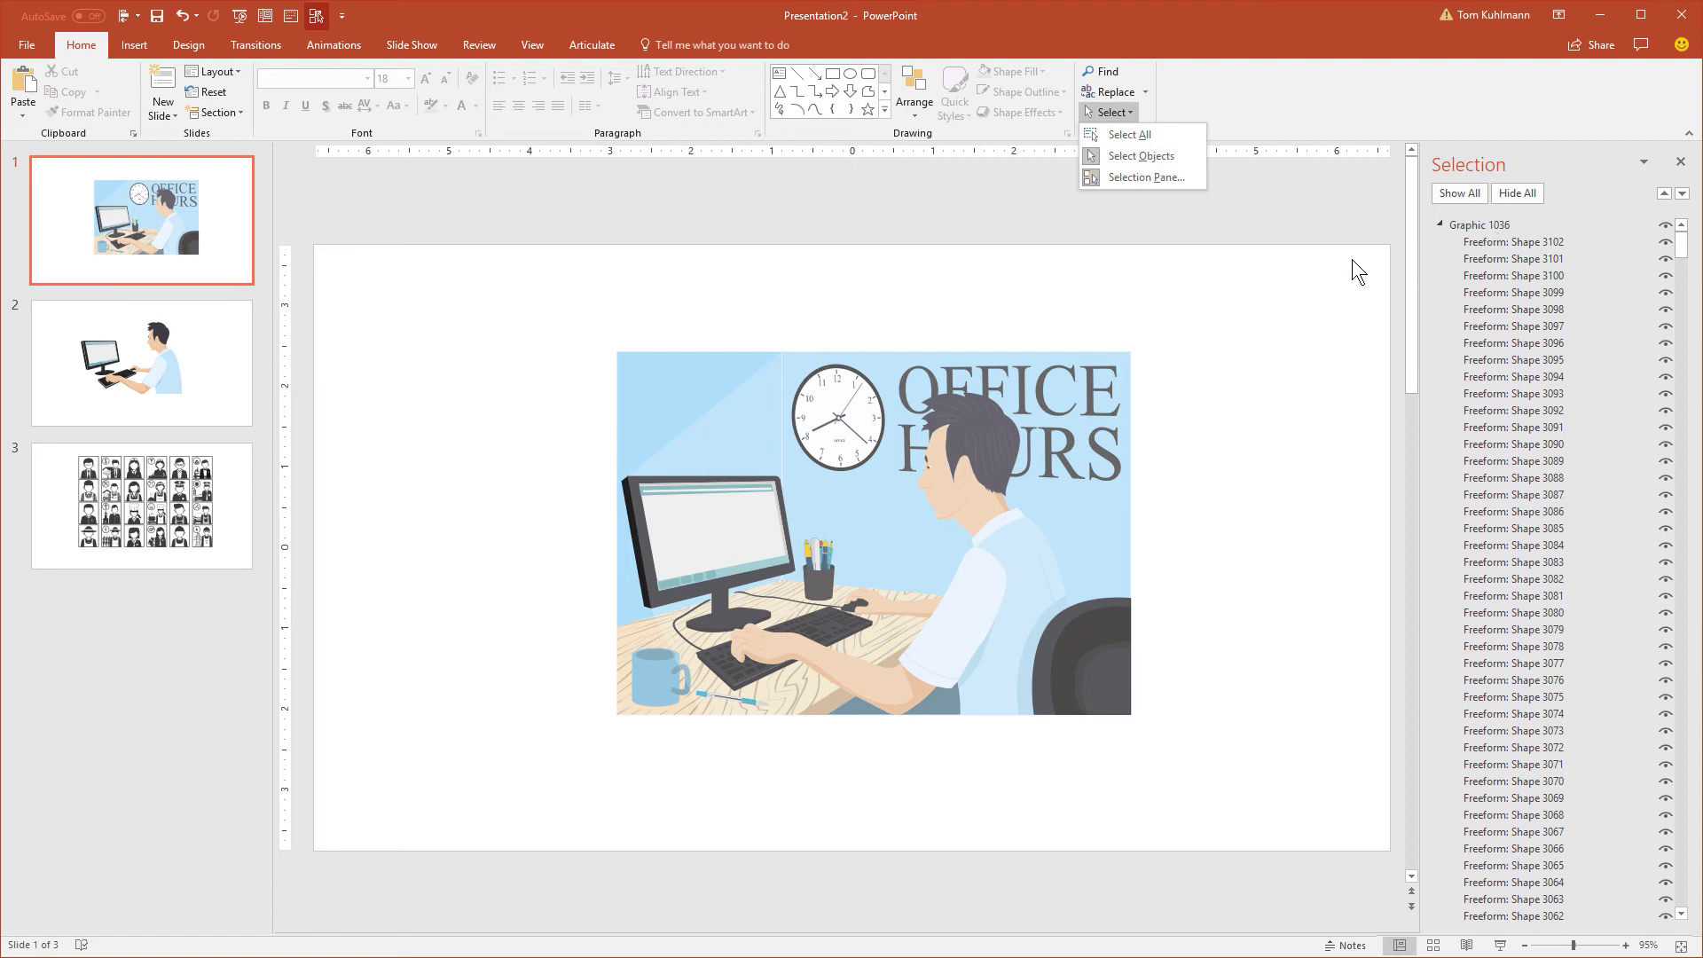
pyautogui.click(1232, 396)
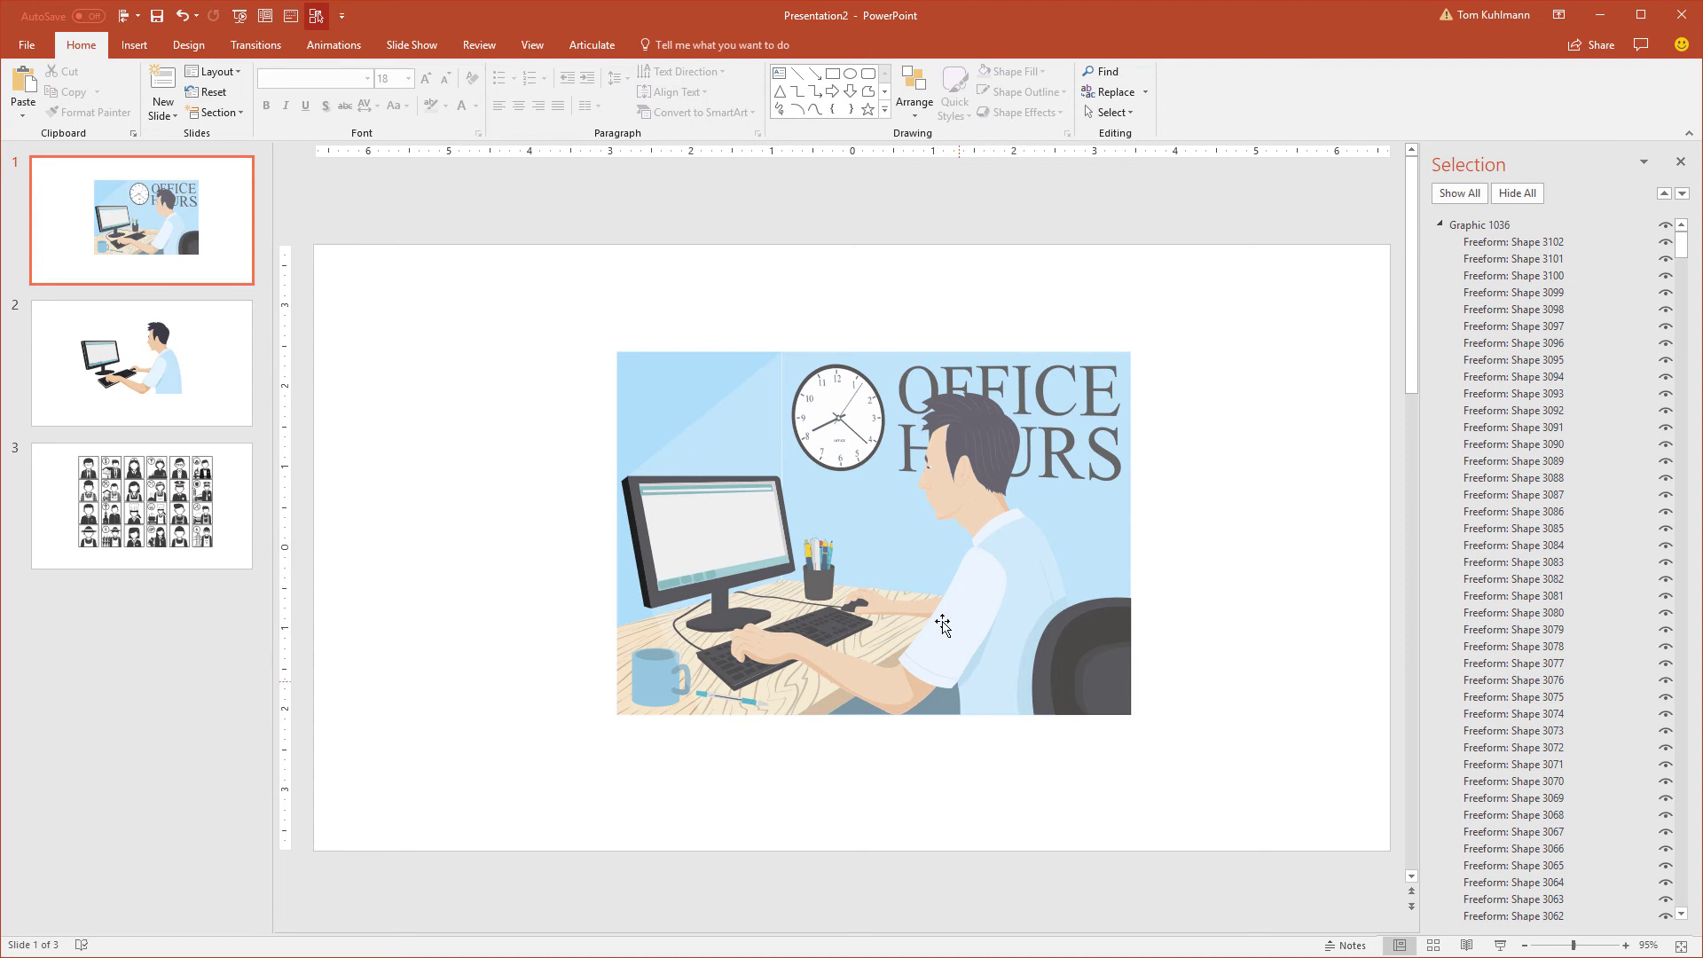
pyautogui.click(714, 401)
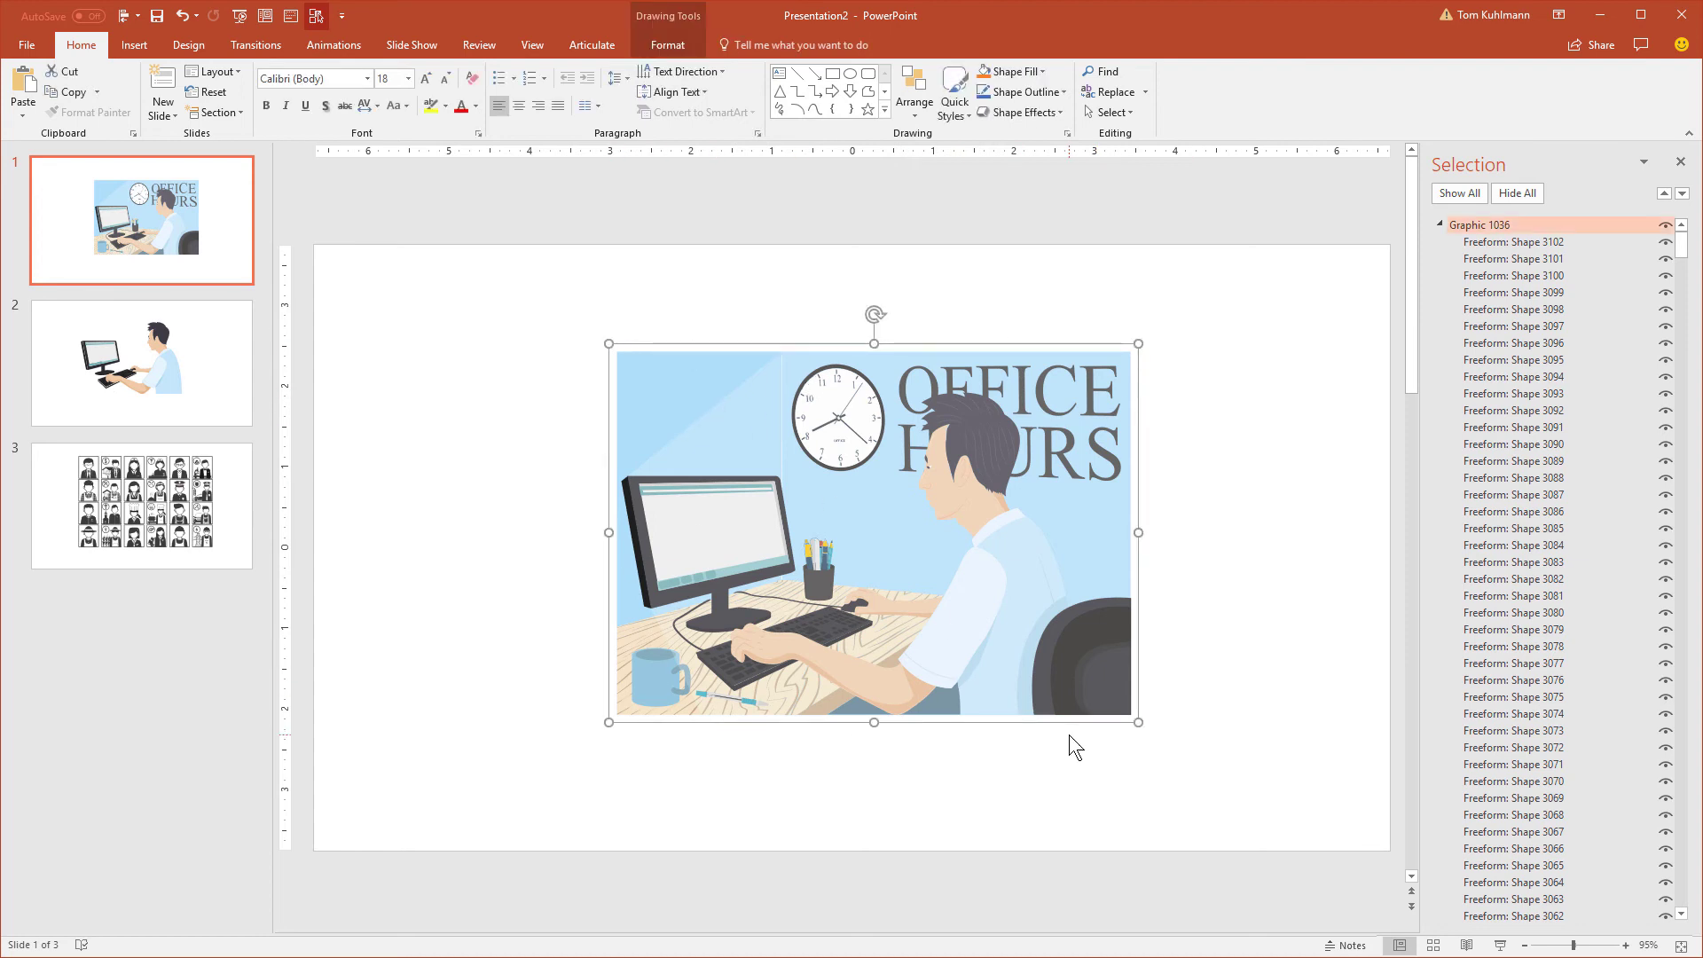
pyautogui.rightClick(736, 391)
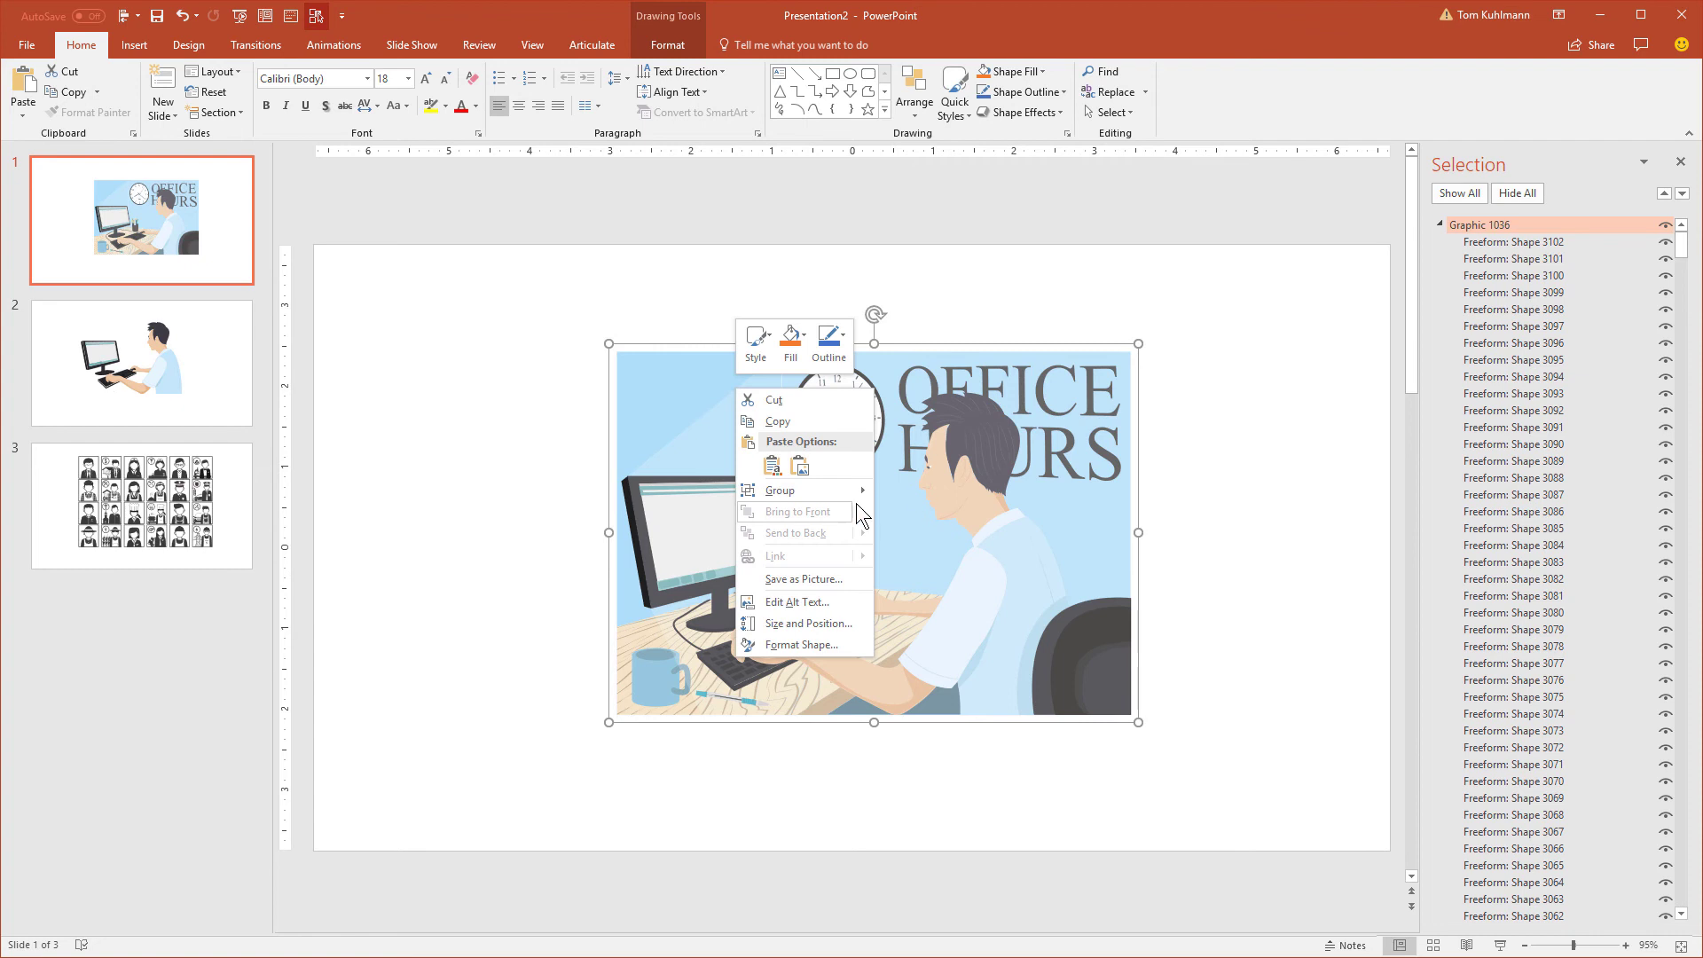
pyautogui.moveTo(835, 491)
pyautogui.click(916, 535)
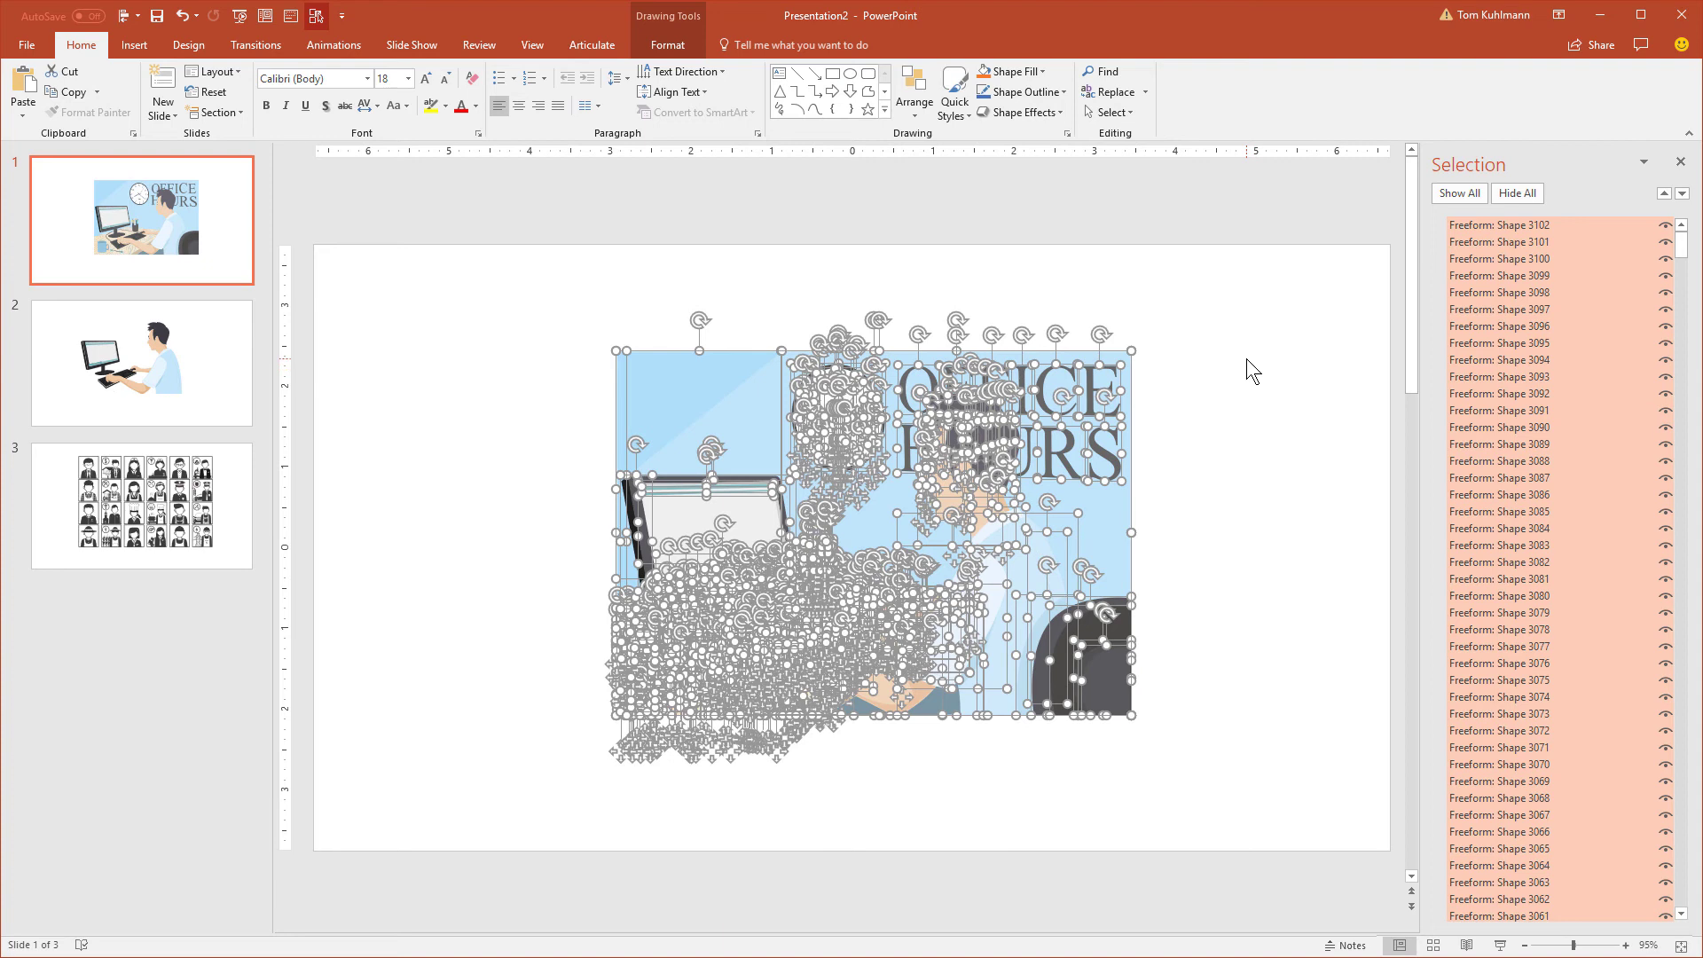
# Compare against the finished example on slide 2, then return to slide 1's separated shapes.
pyautogui.click(1247, 358)
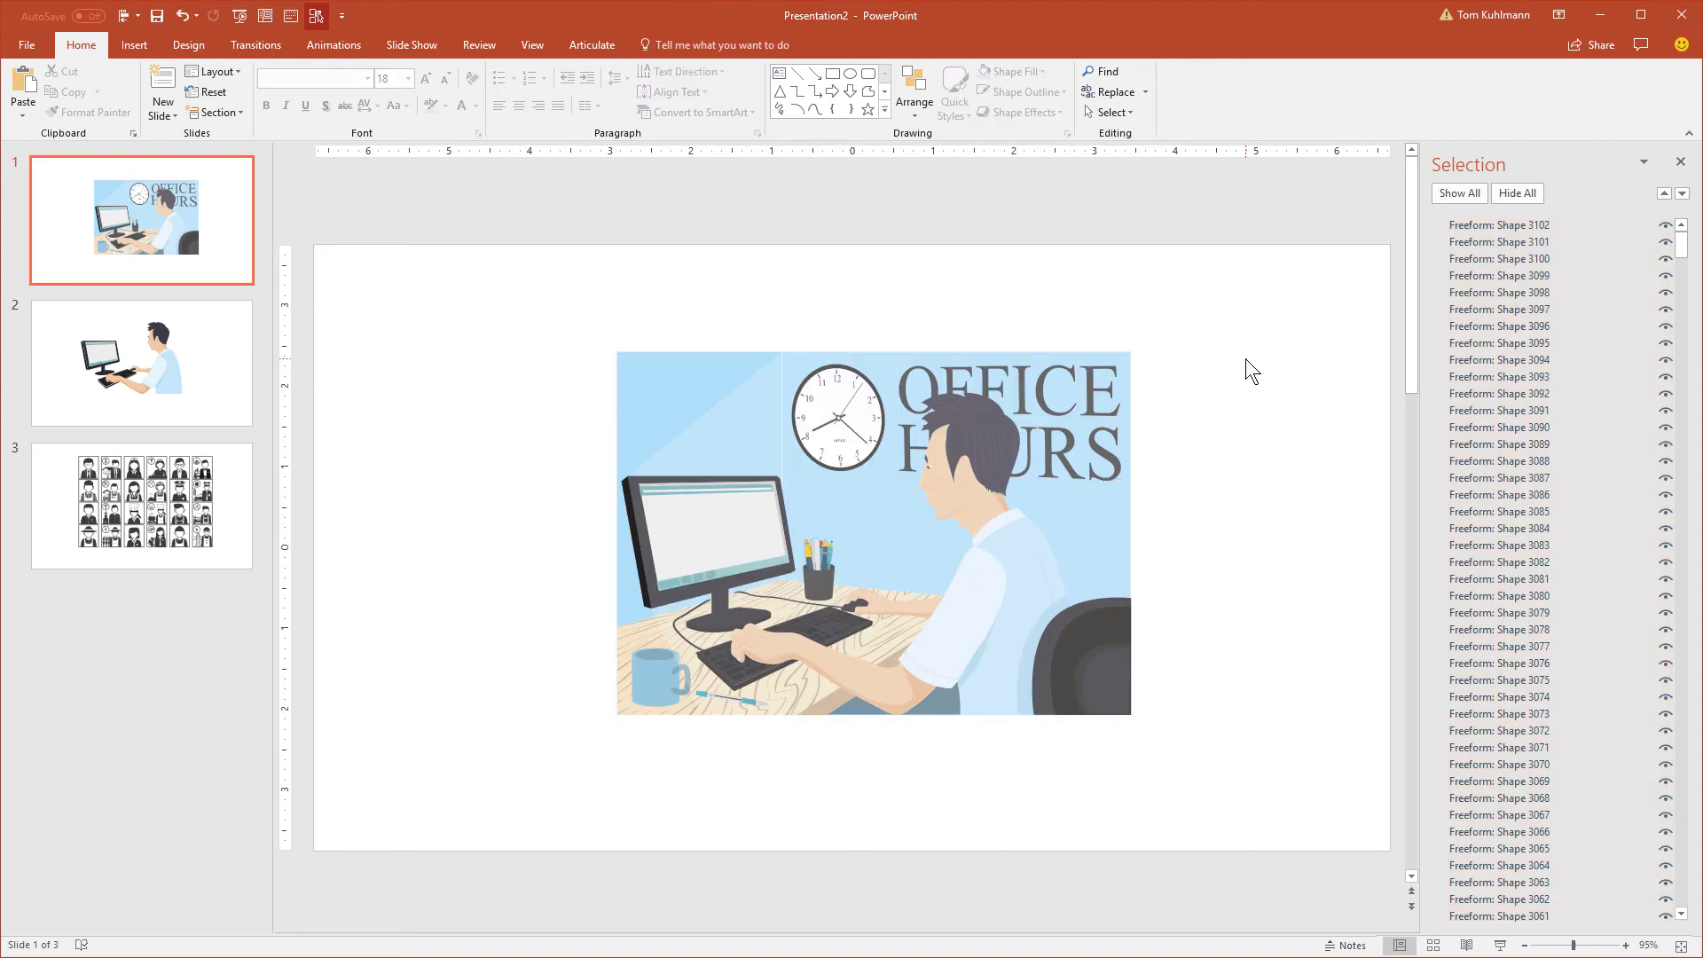
pyautogui.click(754, 391)
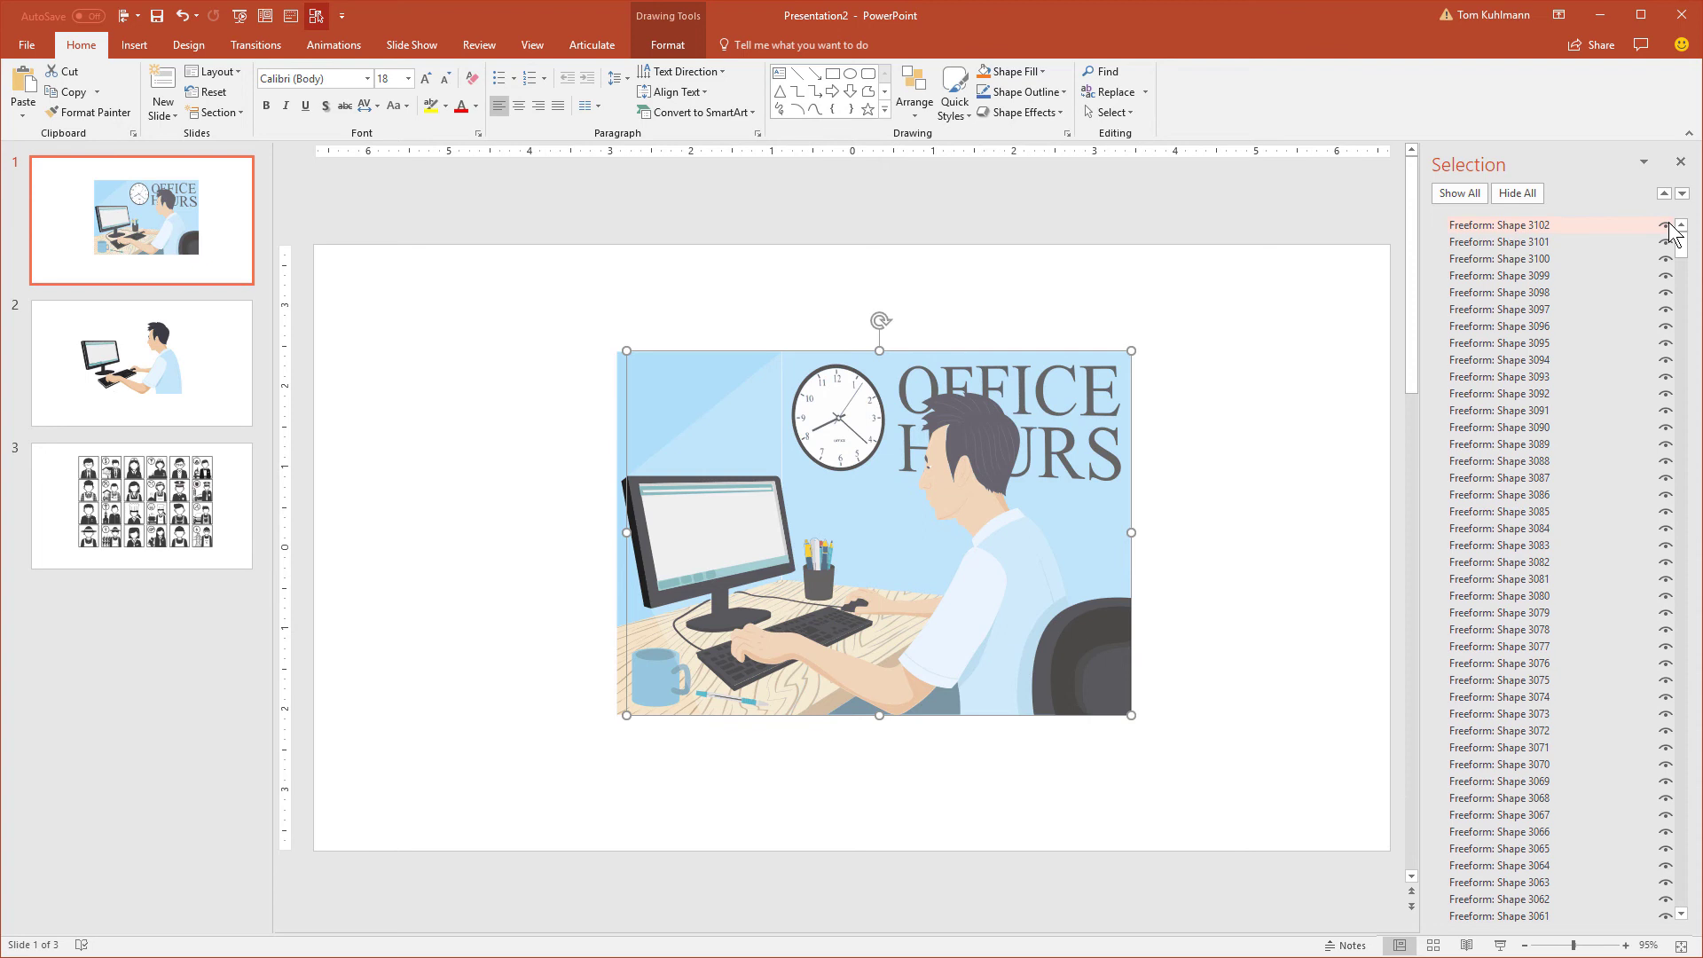
pyautogui.click(1258, 428)
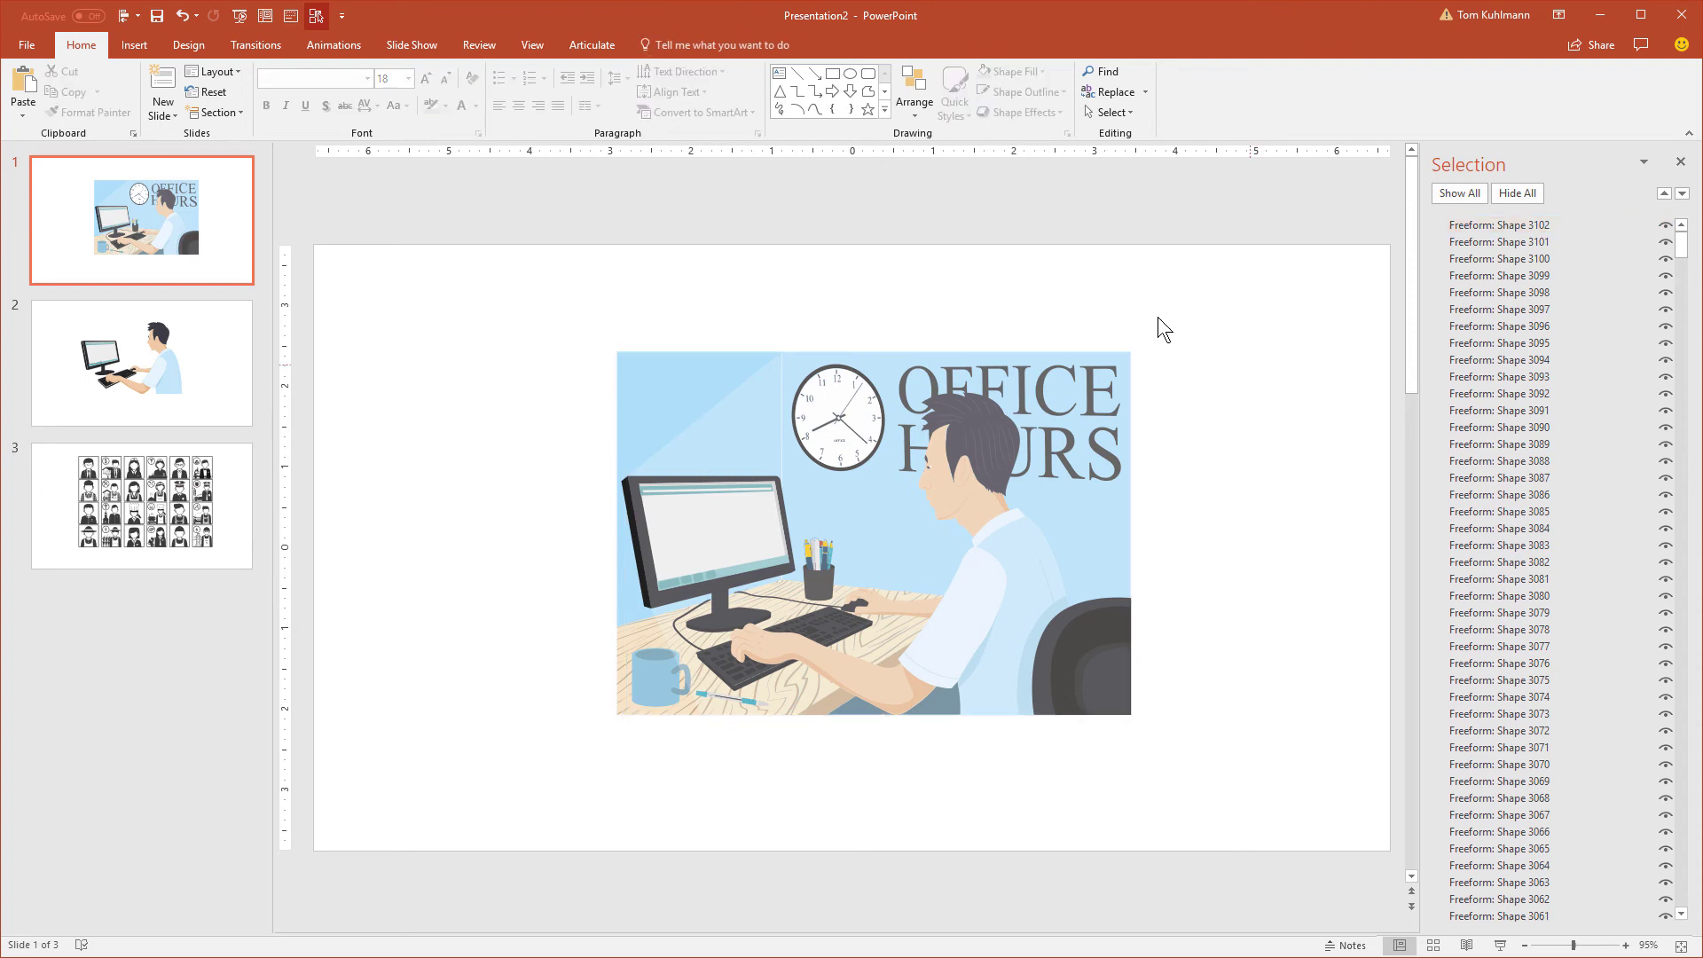
pyautogui.click(189, 348)
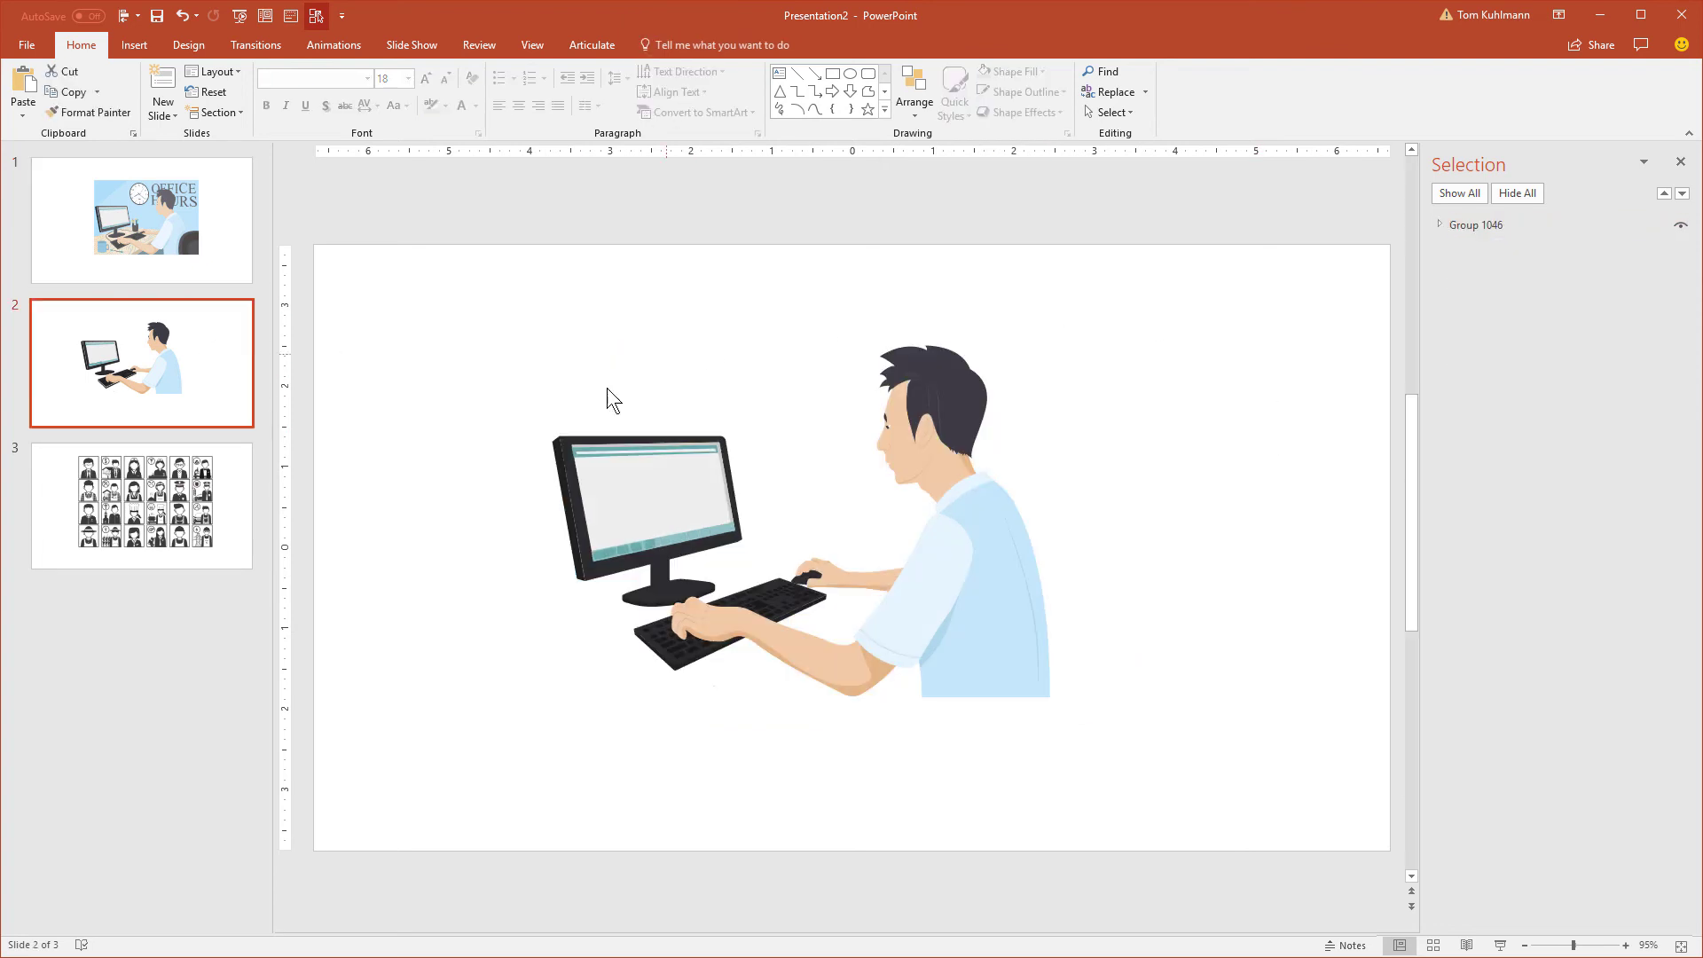
pyautogui.click(229, 233)
# Delete the left blue wall, pale overlay, blue background behind the man and the wall clock.
pyautogui.click(652, 395)
pyautogui.press('Delete')
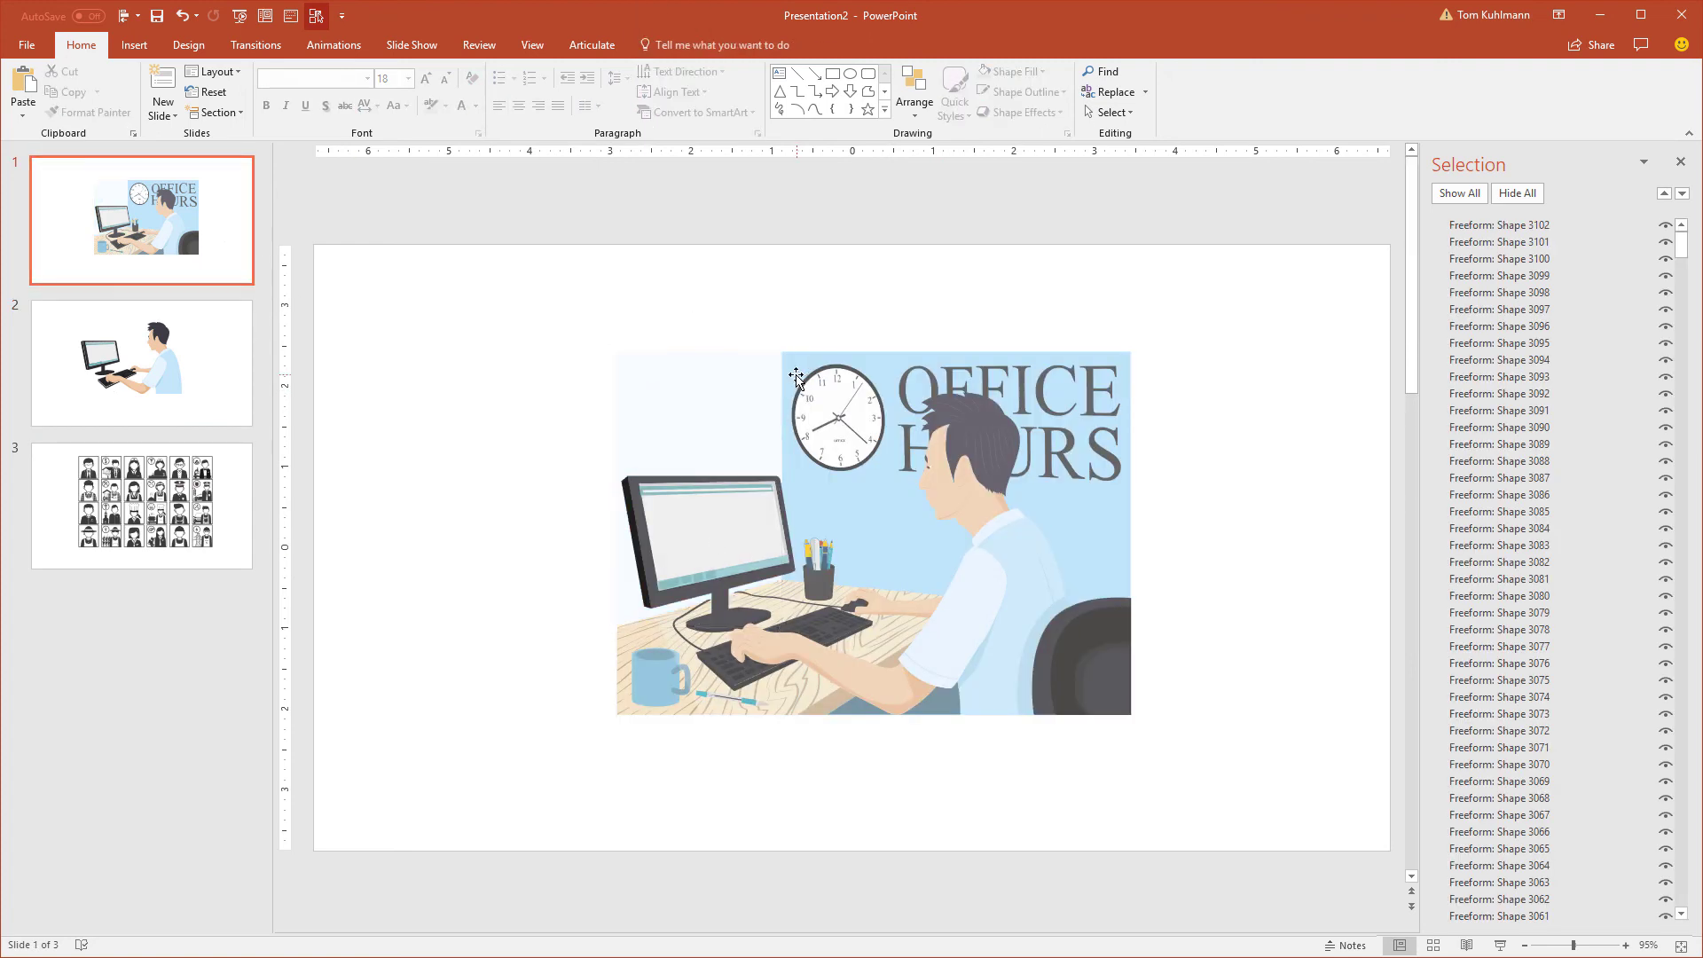
pyautogui.click(795, 373)
pyautogui.press('Delete')
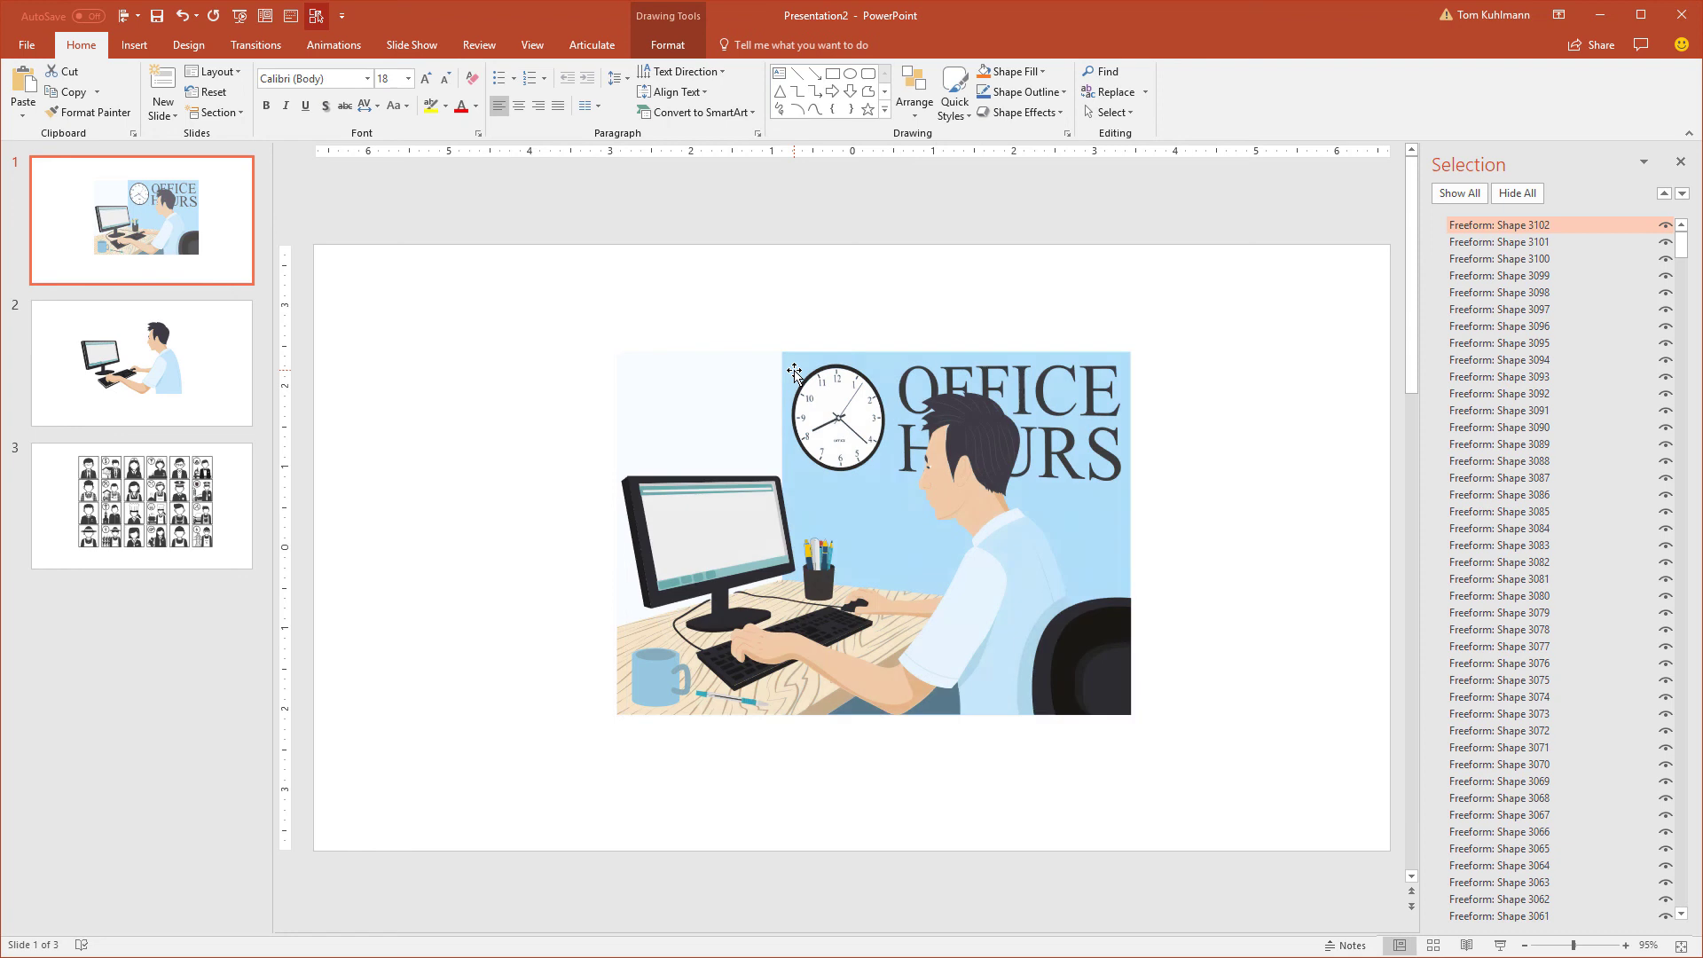
pyautogui.click(795, 374)
pyautogui.press('Delete')
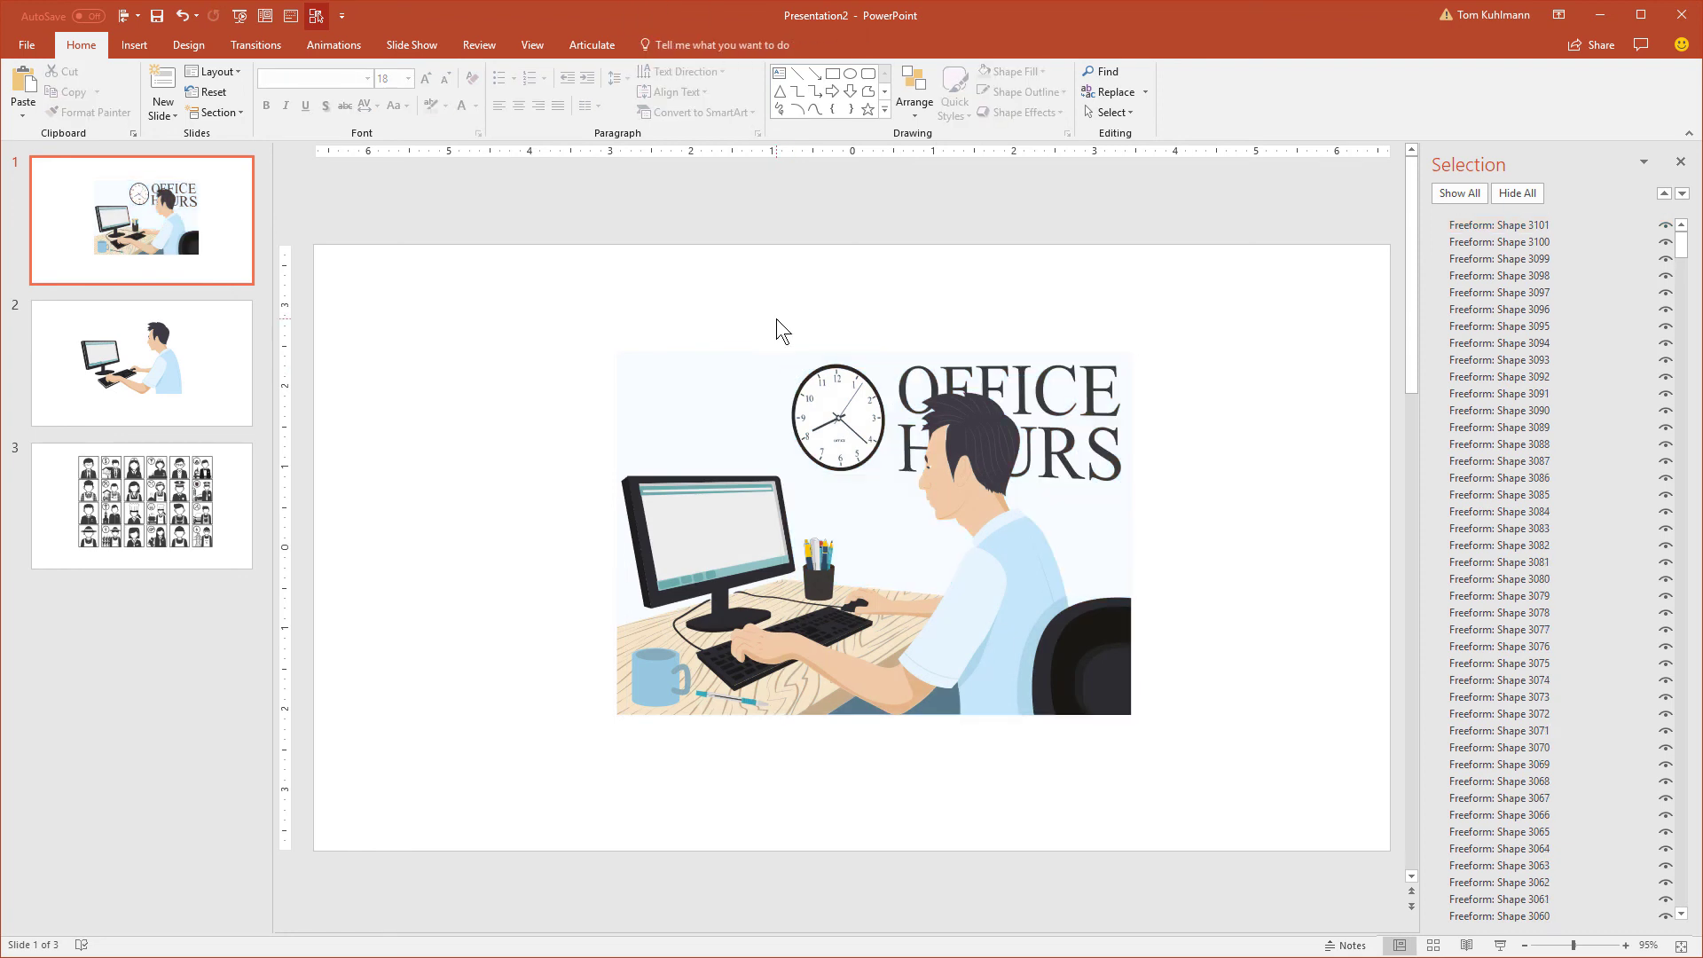
pyautogui.moveTo(776, 317)
pyautogui.mouseDown()
pyautogui.moveTo(880, 515)
pyautogui.moveTo(910, 513)
pyautogui.mouseUp()
pyautogui.press('Delete')
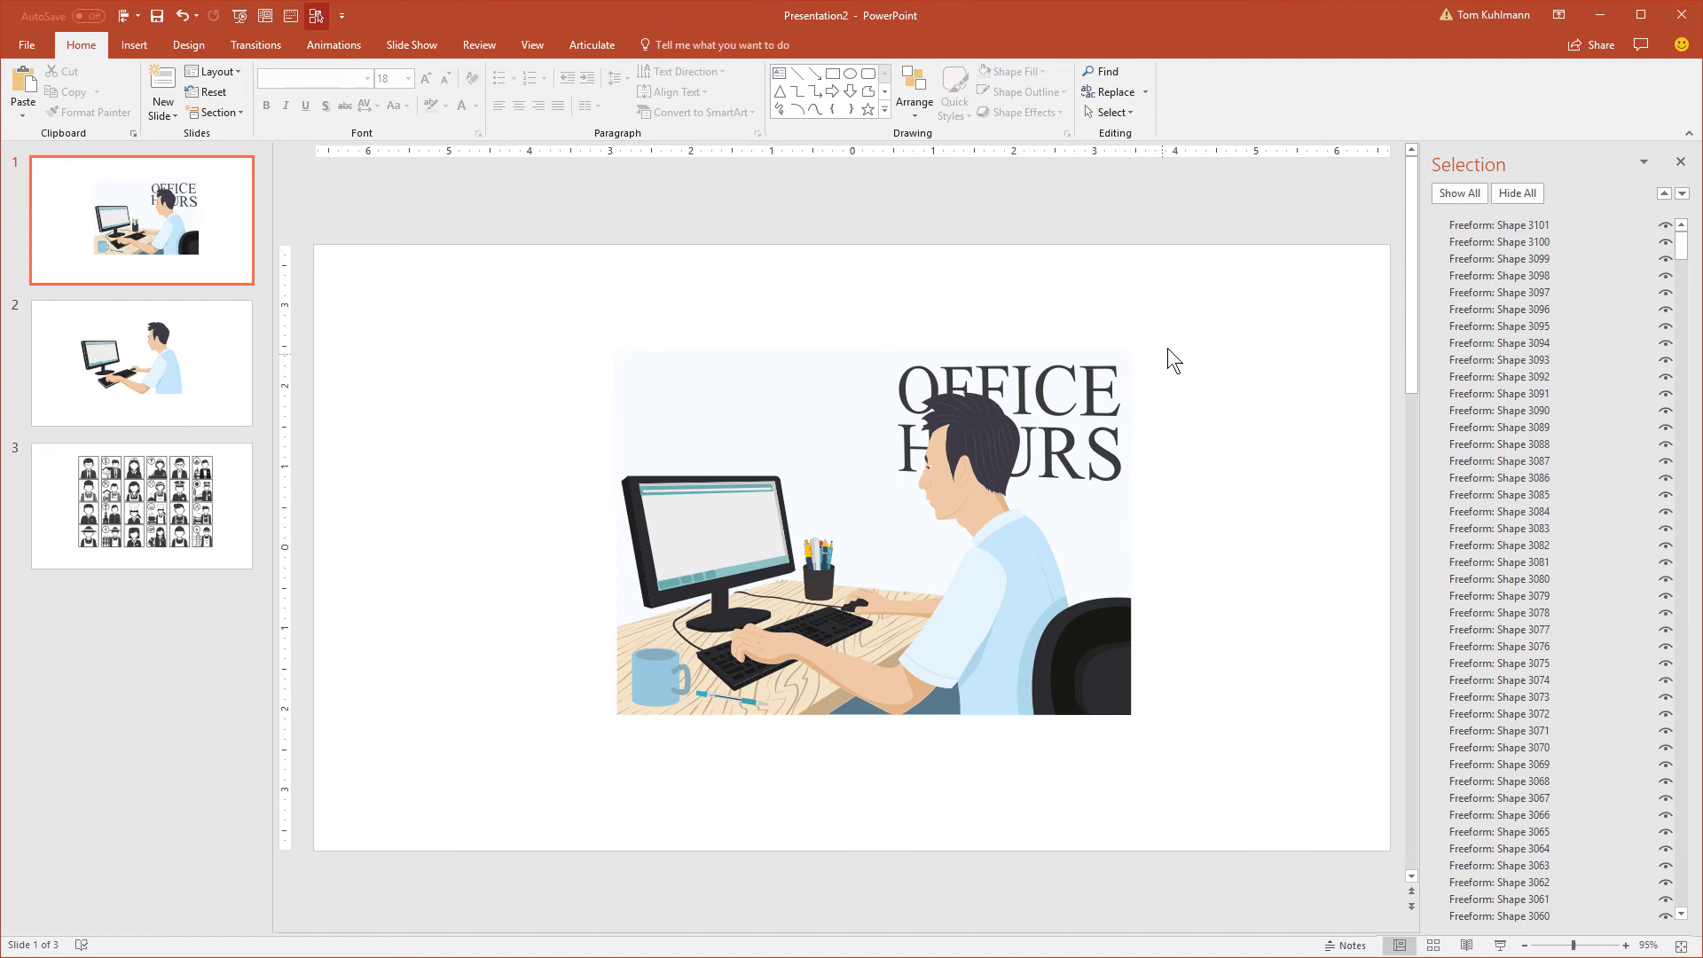
pyautogui.moveTo(1175, 338); pyautogui.dragTo(1077, 433)
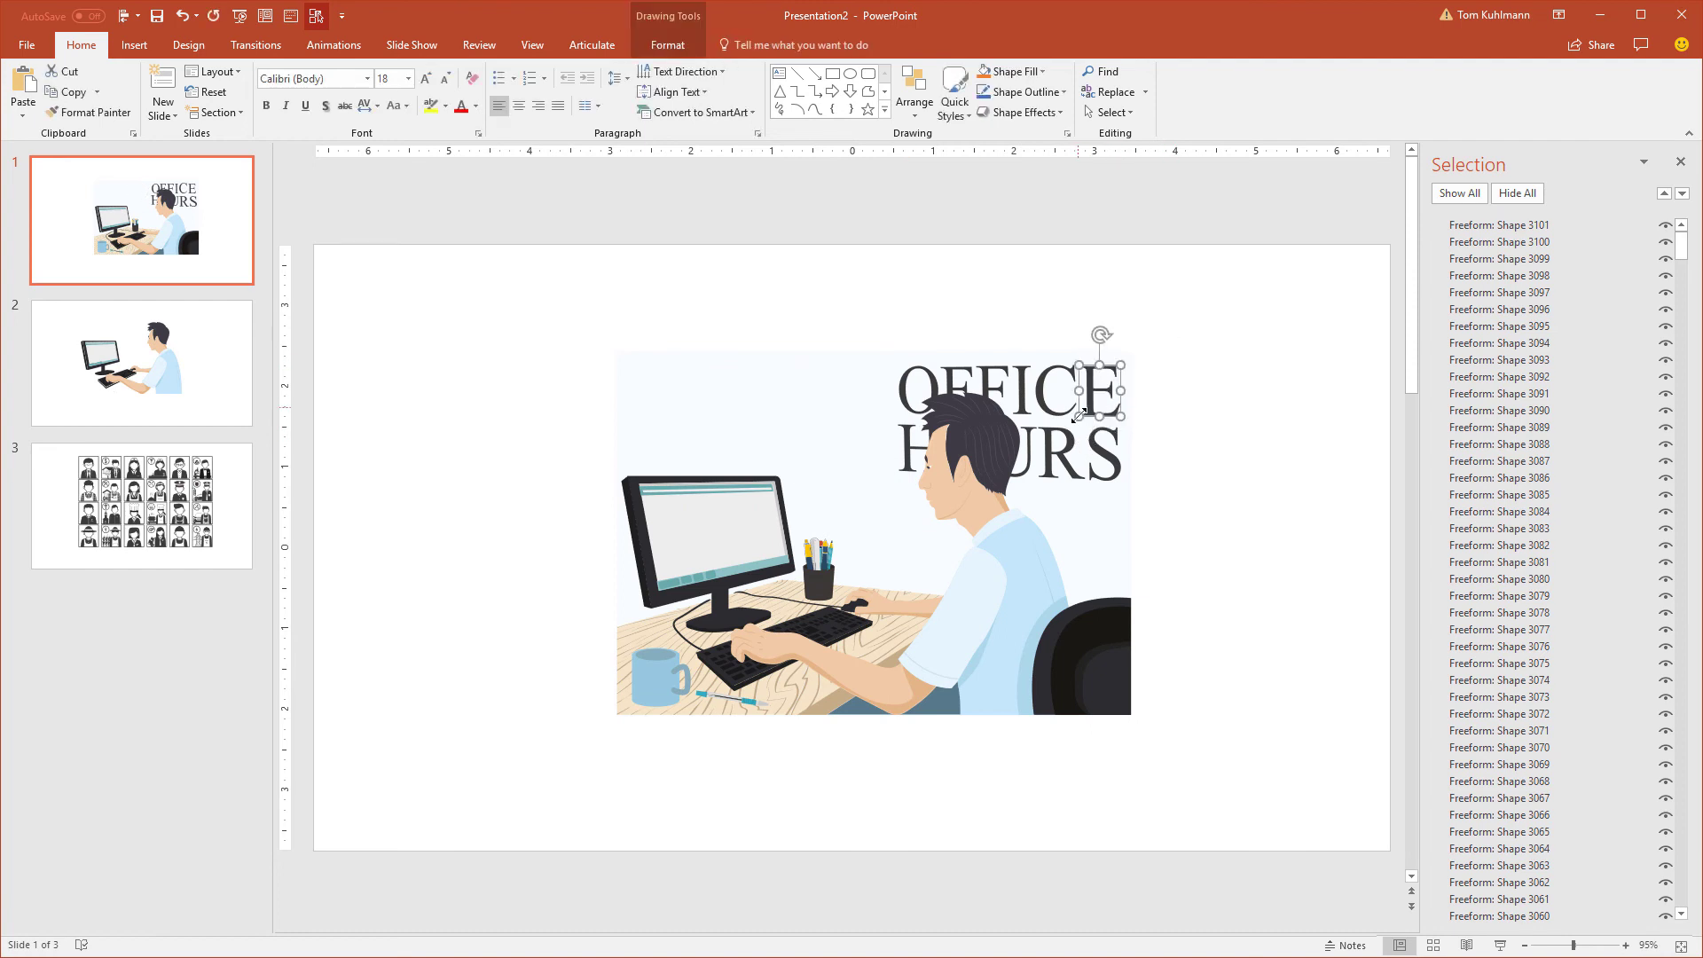
# Delete the C, E, R, S and O letters of OFFICE HOURS and the pale-blue background.
pyautogui.click(1178, 369)
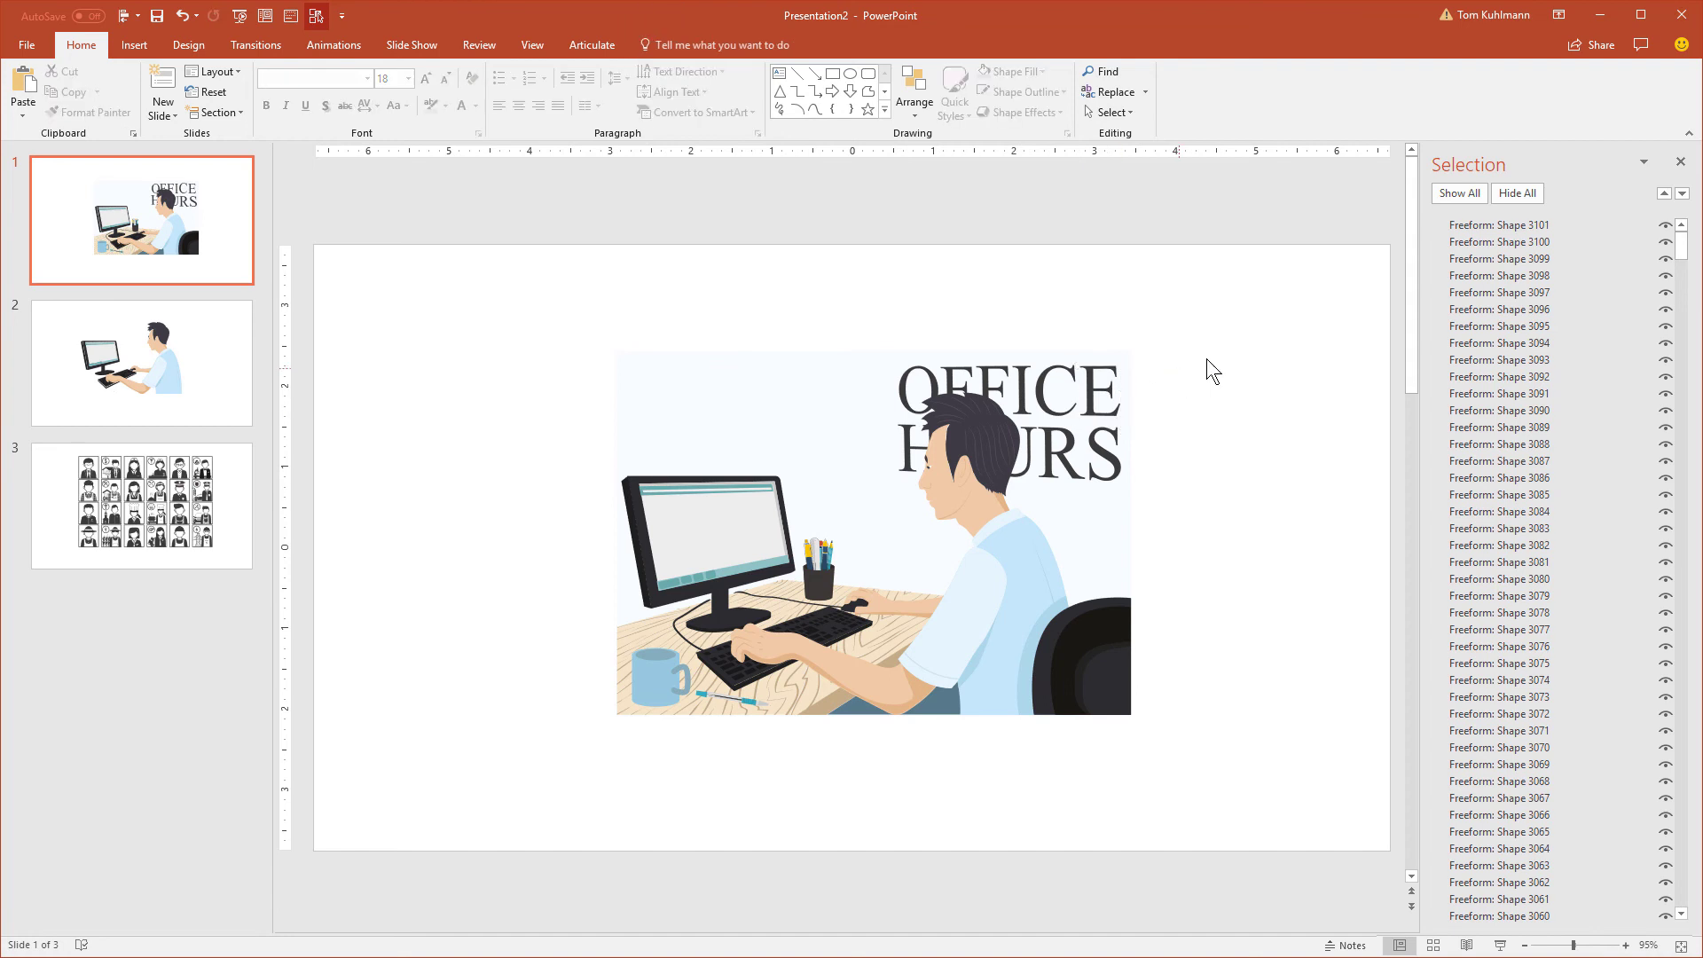
pyautogui.moveTo(1229, 337); pyautogui.dragTo(1045, 492)
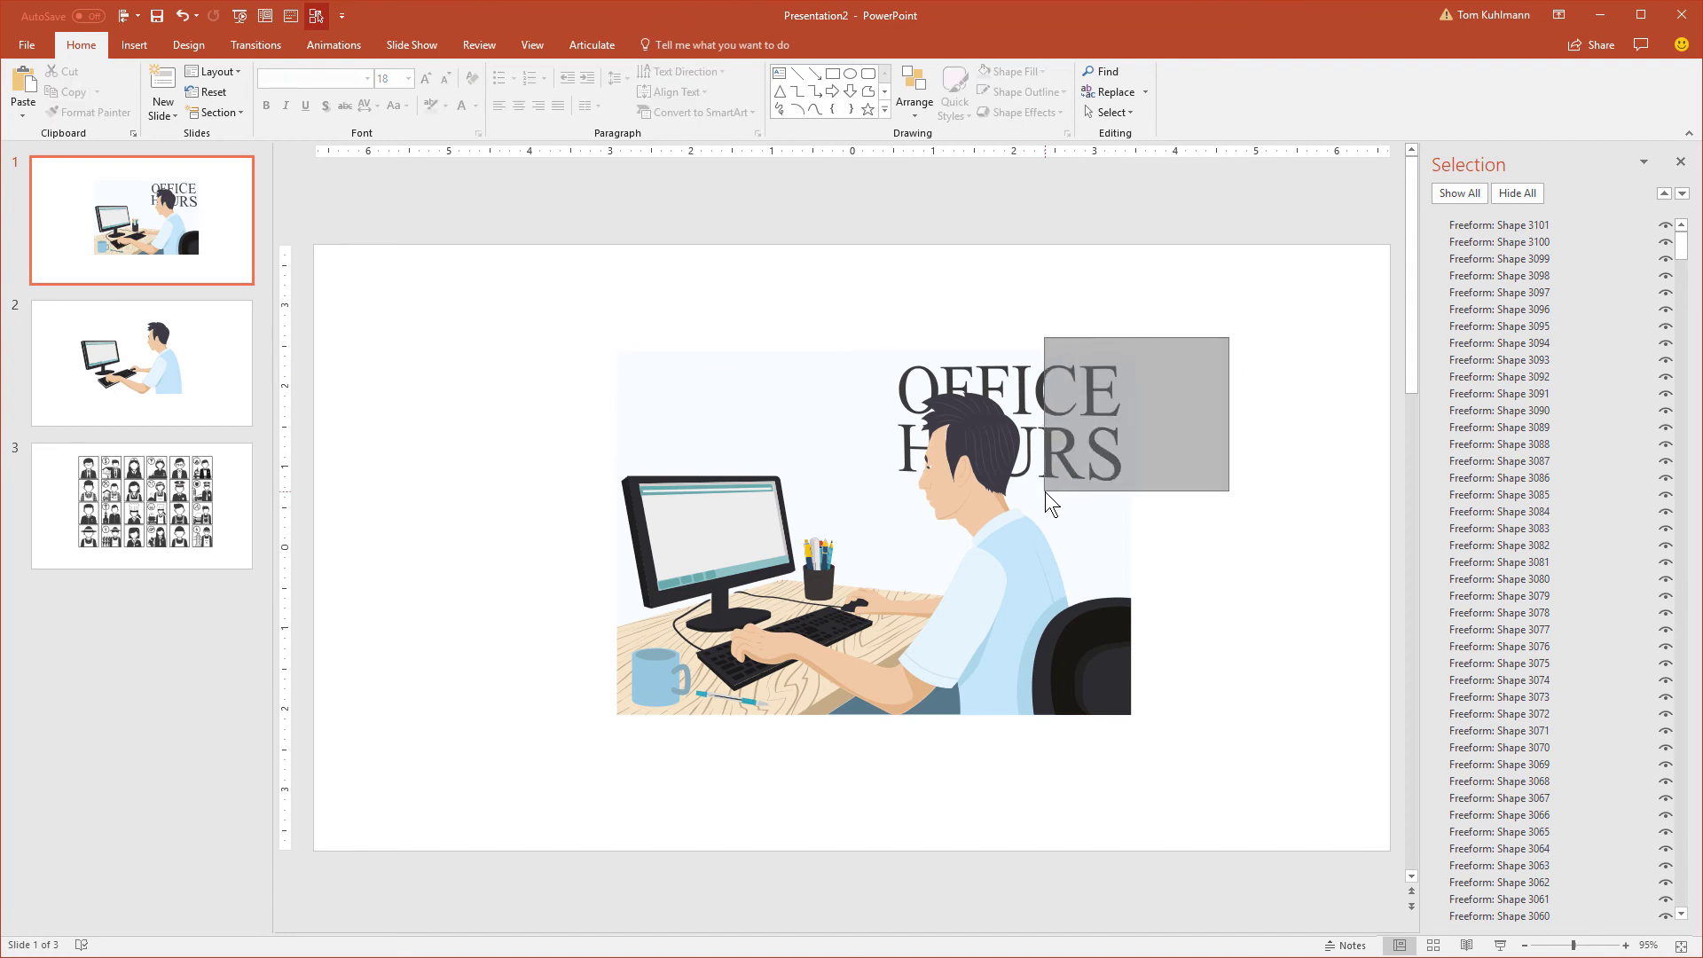
pyautogui.moveTo(1045, 492)
pyautogui.mouseDown()
pyautogui.moveTo(981, 493)
pyautogui.moveTo(1061, 495)
pyautogui.moveTo(1050, 477)
pyautogui.mouseUp()
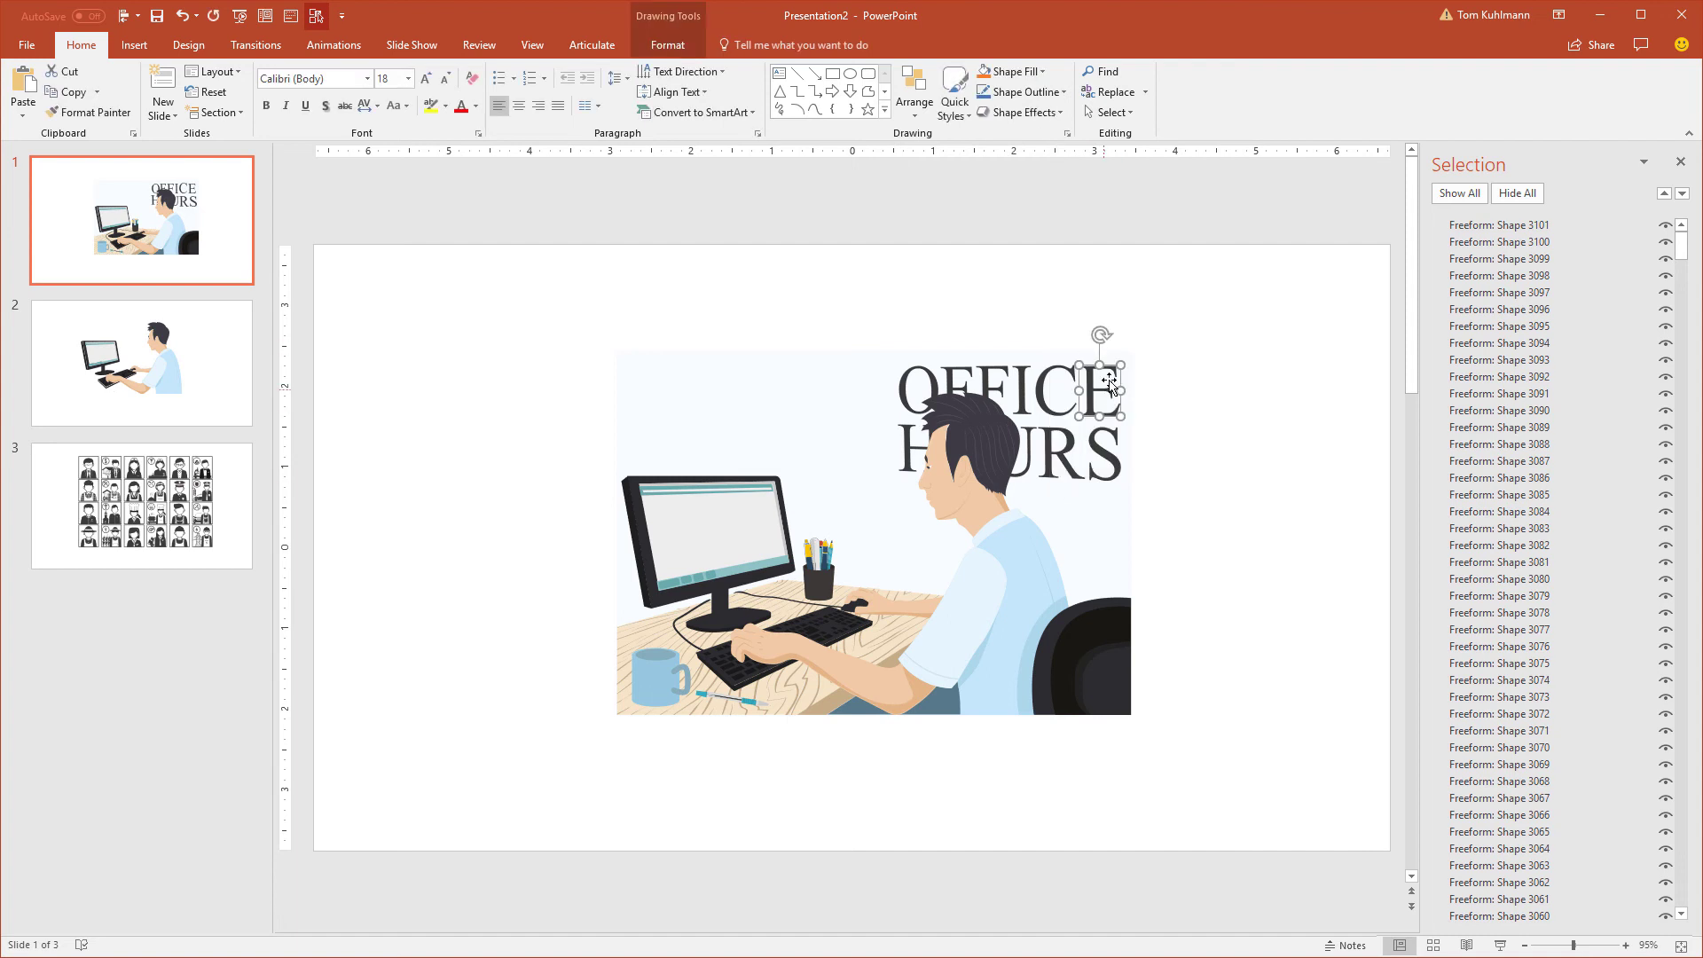
pyautogui.click(1153, 418)
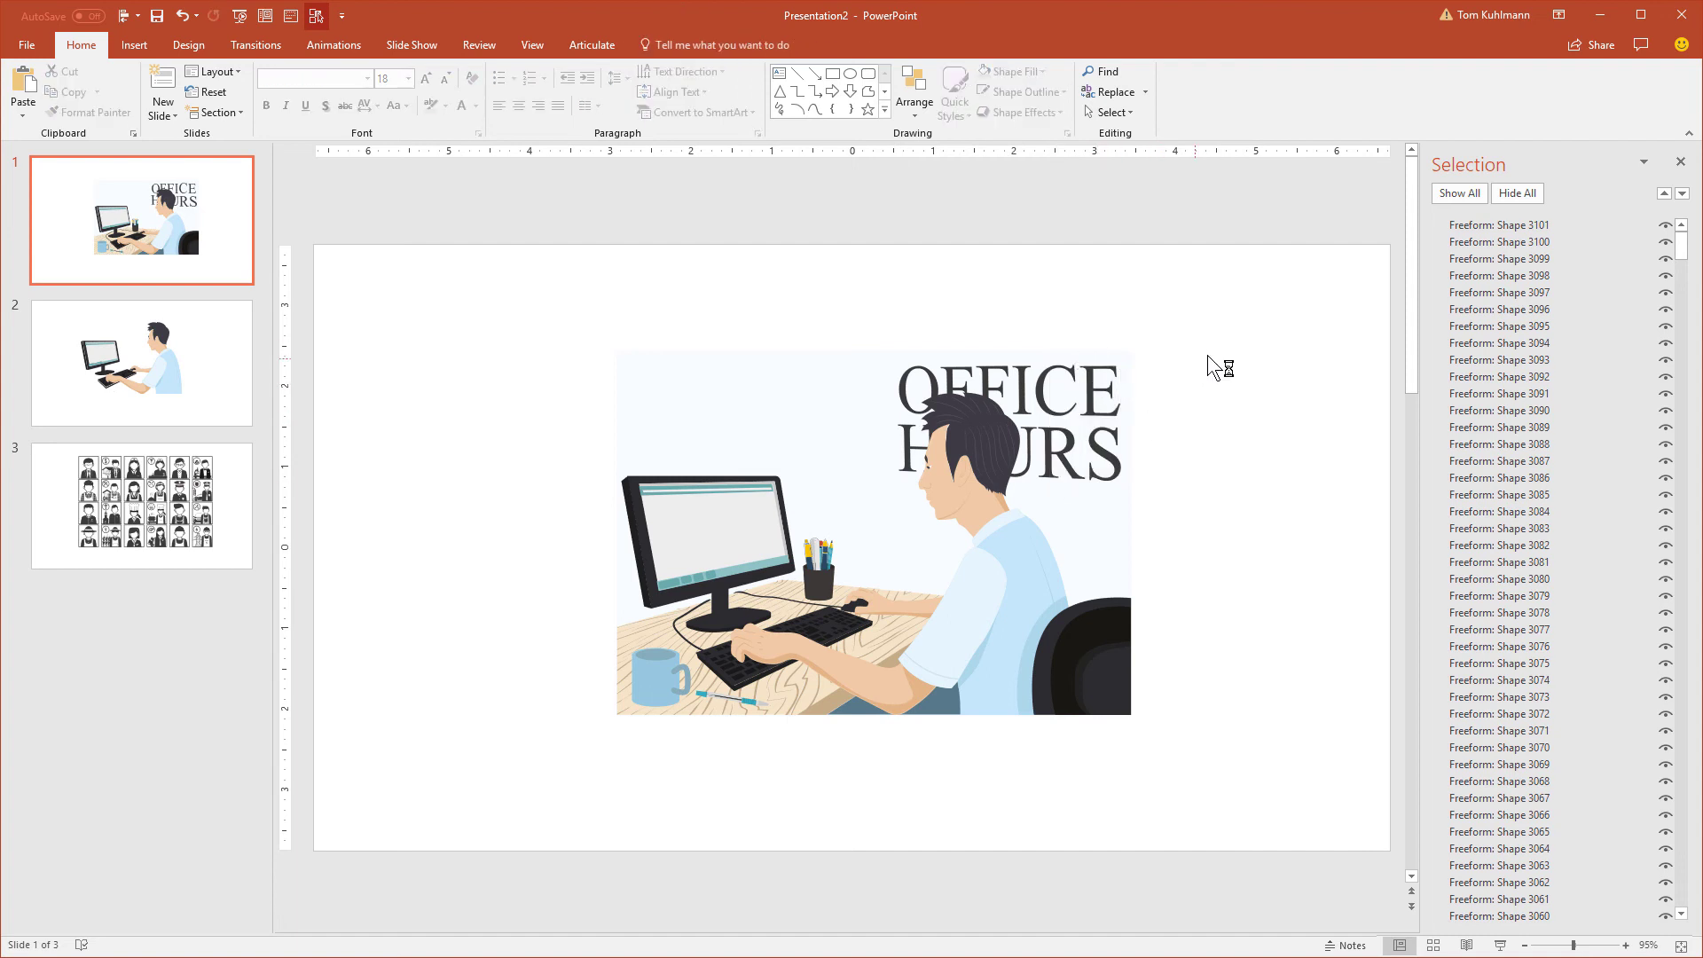
pyautogui.moveTo(1210, 349)
pyautogui.mouseDown()
pyautogui.moveTo(1103, 364)
pyautogui.moveTo(1033, 490)
pyautogui.mouseUp()
pyautogui.press('Delete')
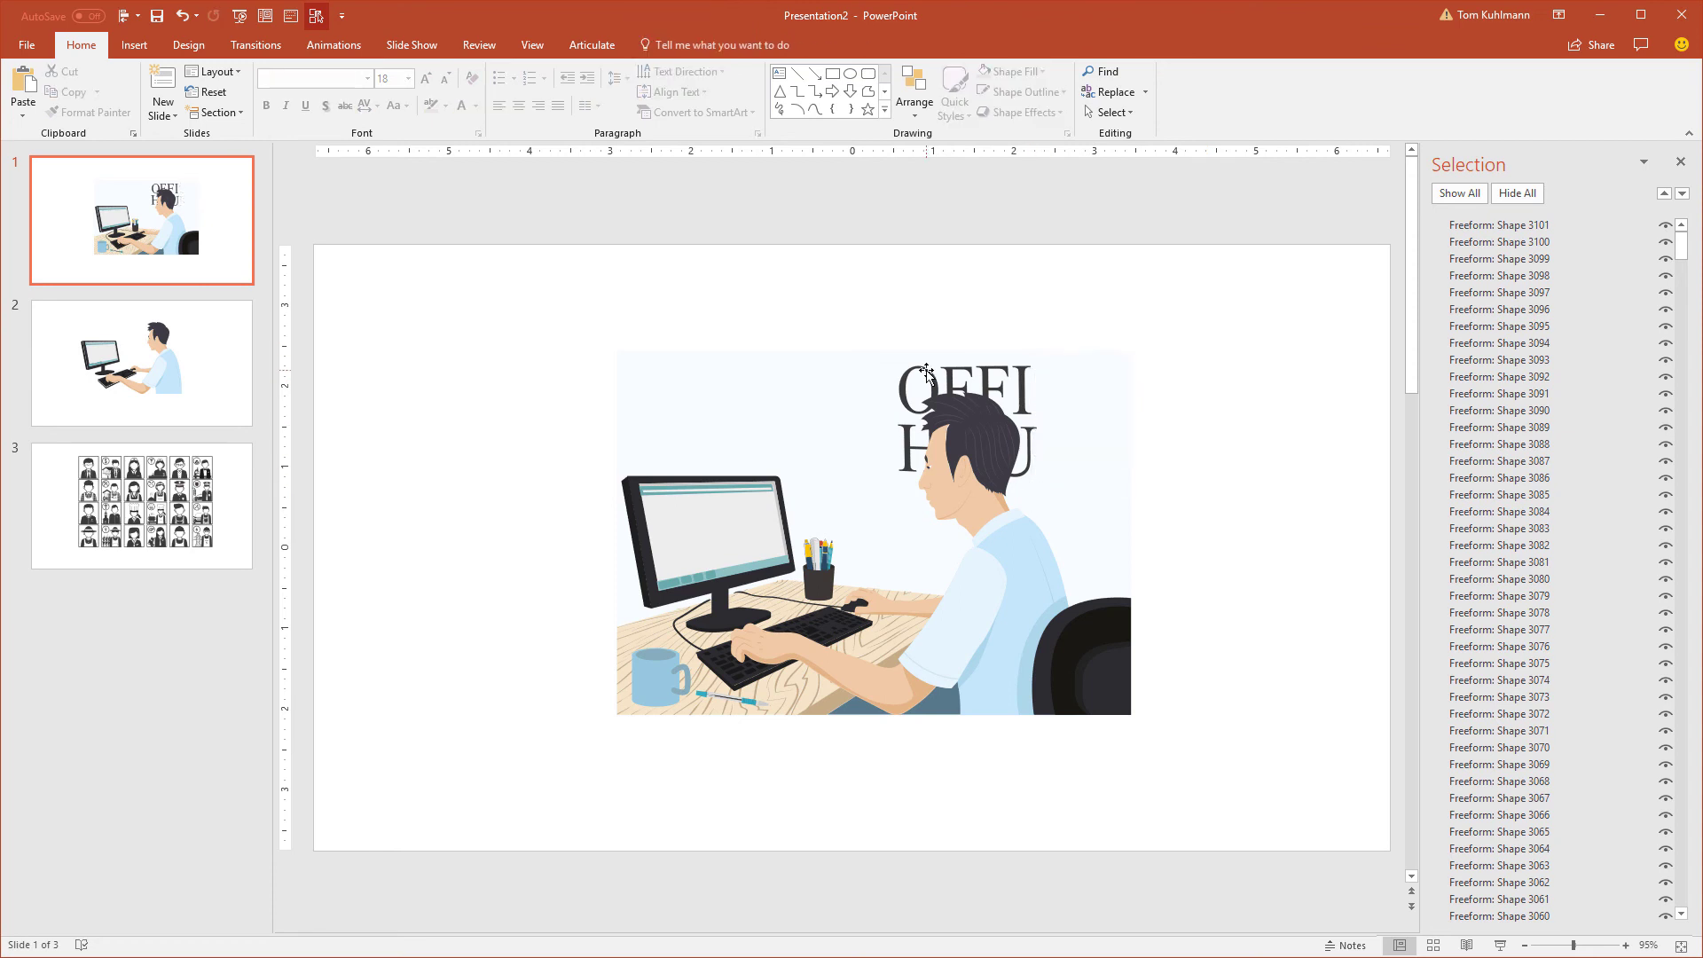
pyautogui.click(936, 373)
pyautogui.press('Delete')
pyautogui.click(994, 370)
pyautogui.press('Delete')
# Delete the remaining F, E, I, U and H letter shapes.
pyautogui.click(1021, 380)
pyautogui.press('Delete')
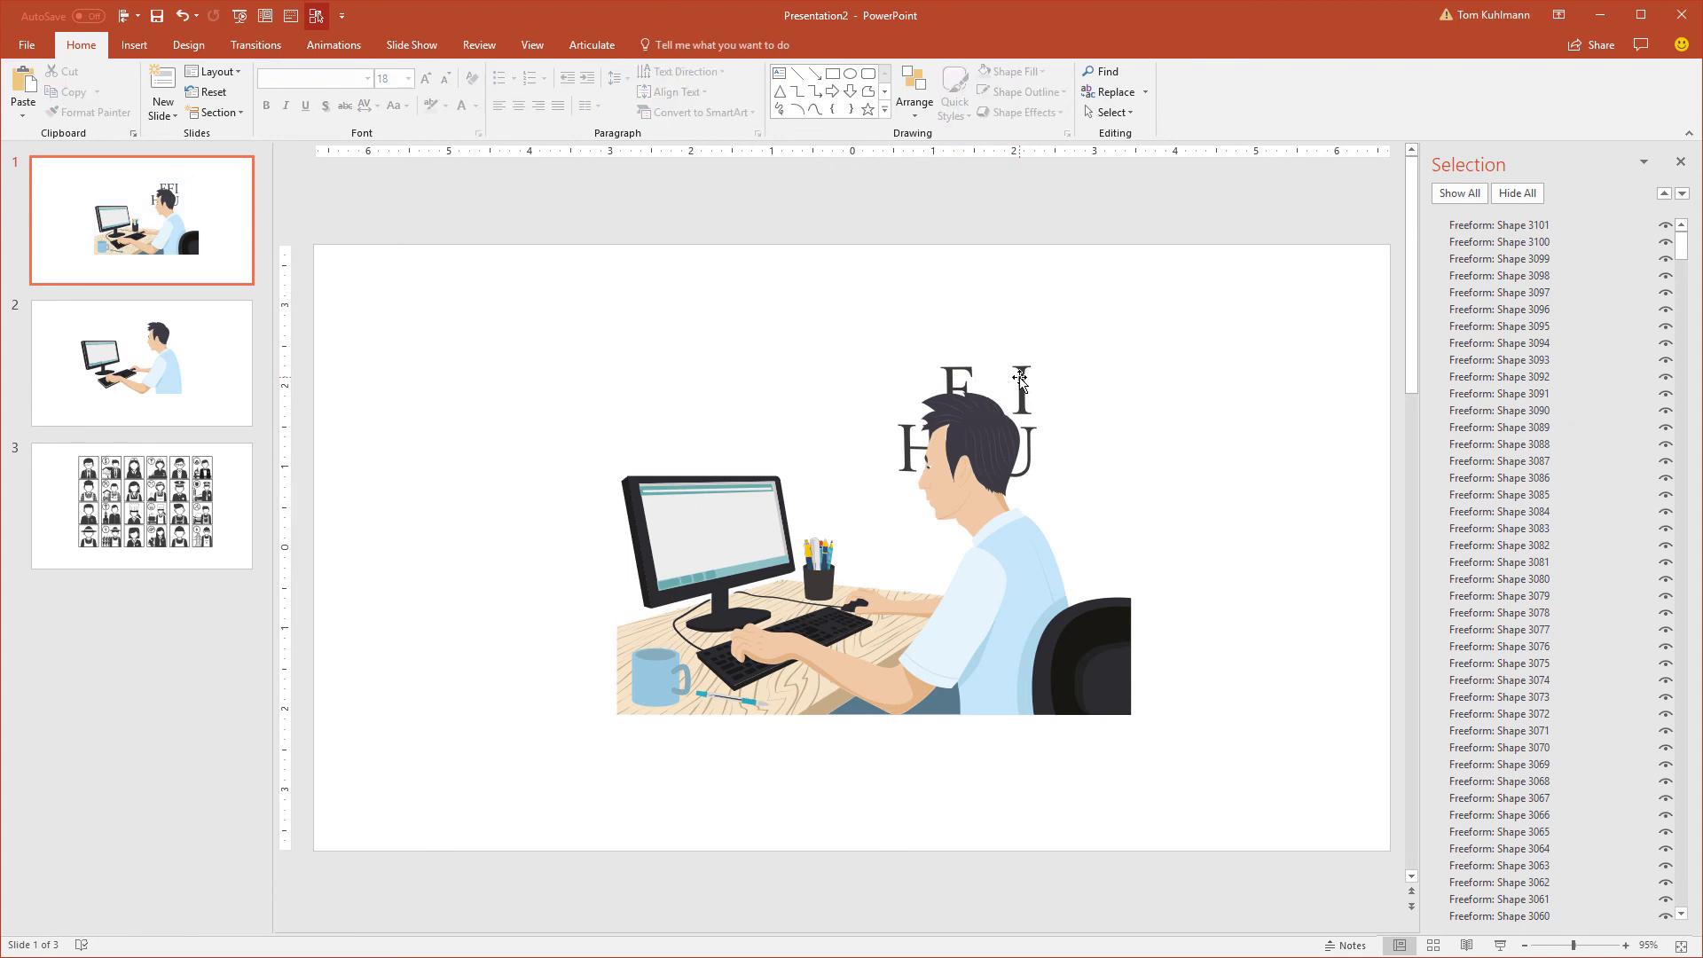
pyautogui.press('Tab')
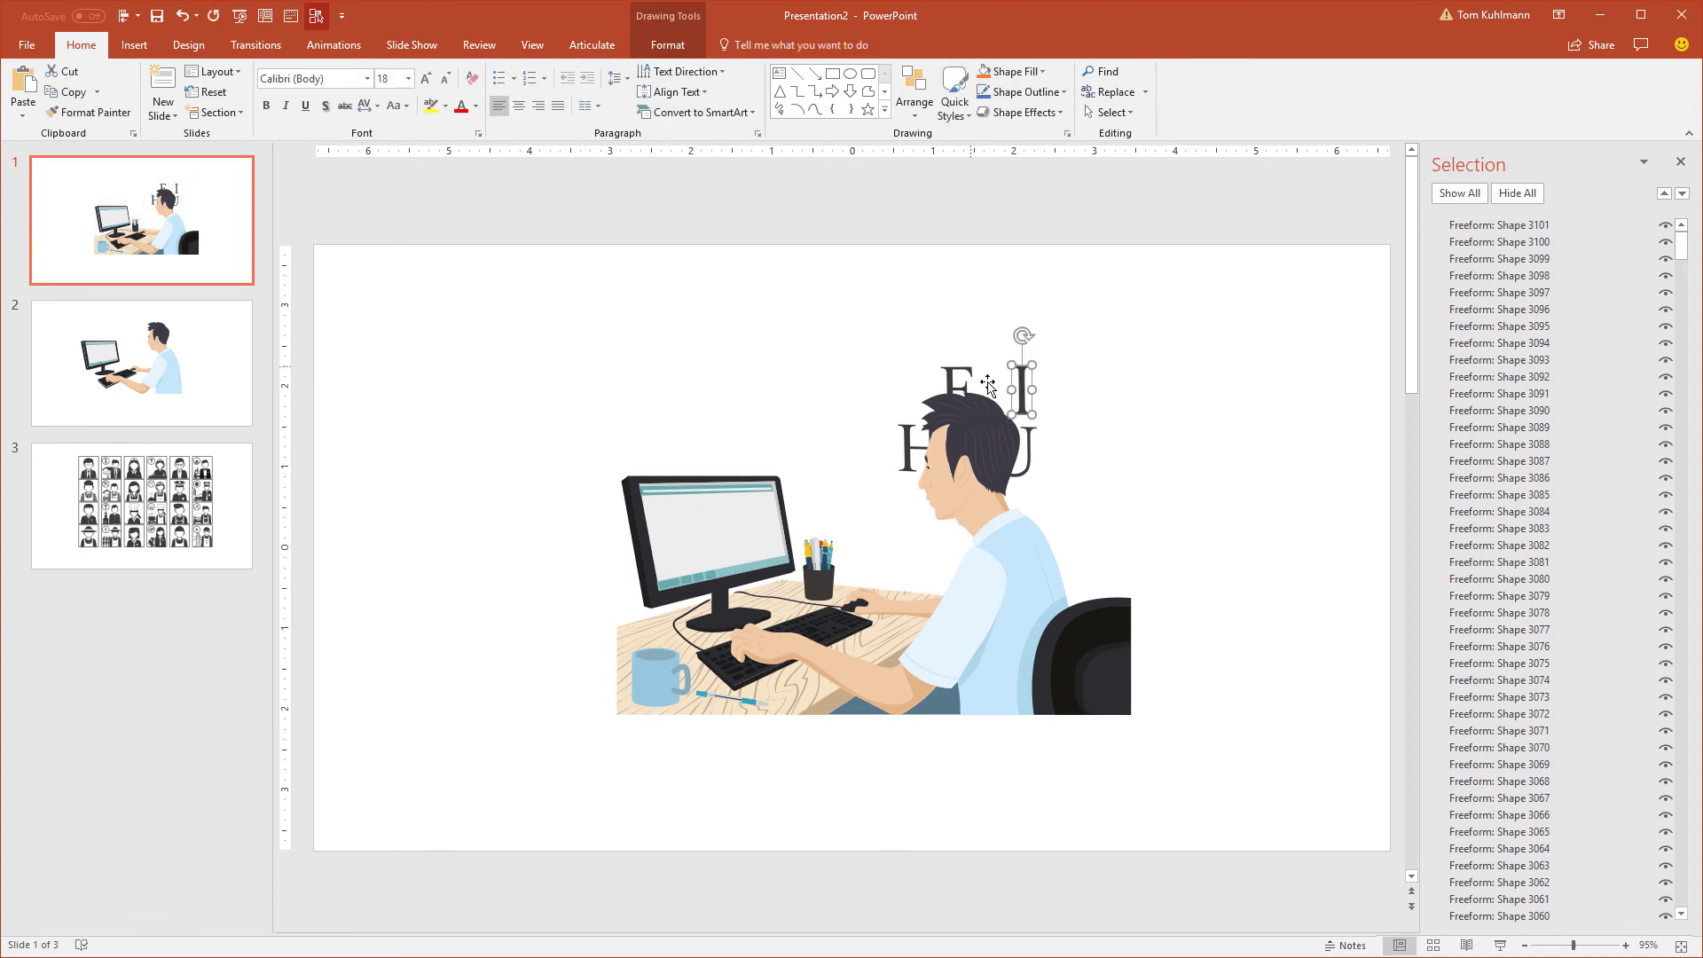
pyautogui.press('Tab')
pyautogui.press('Delete')
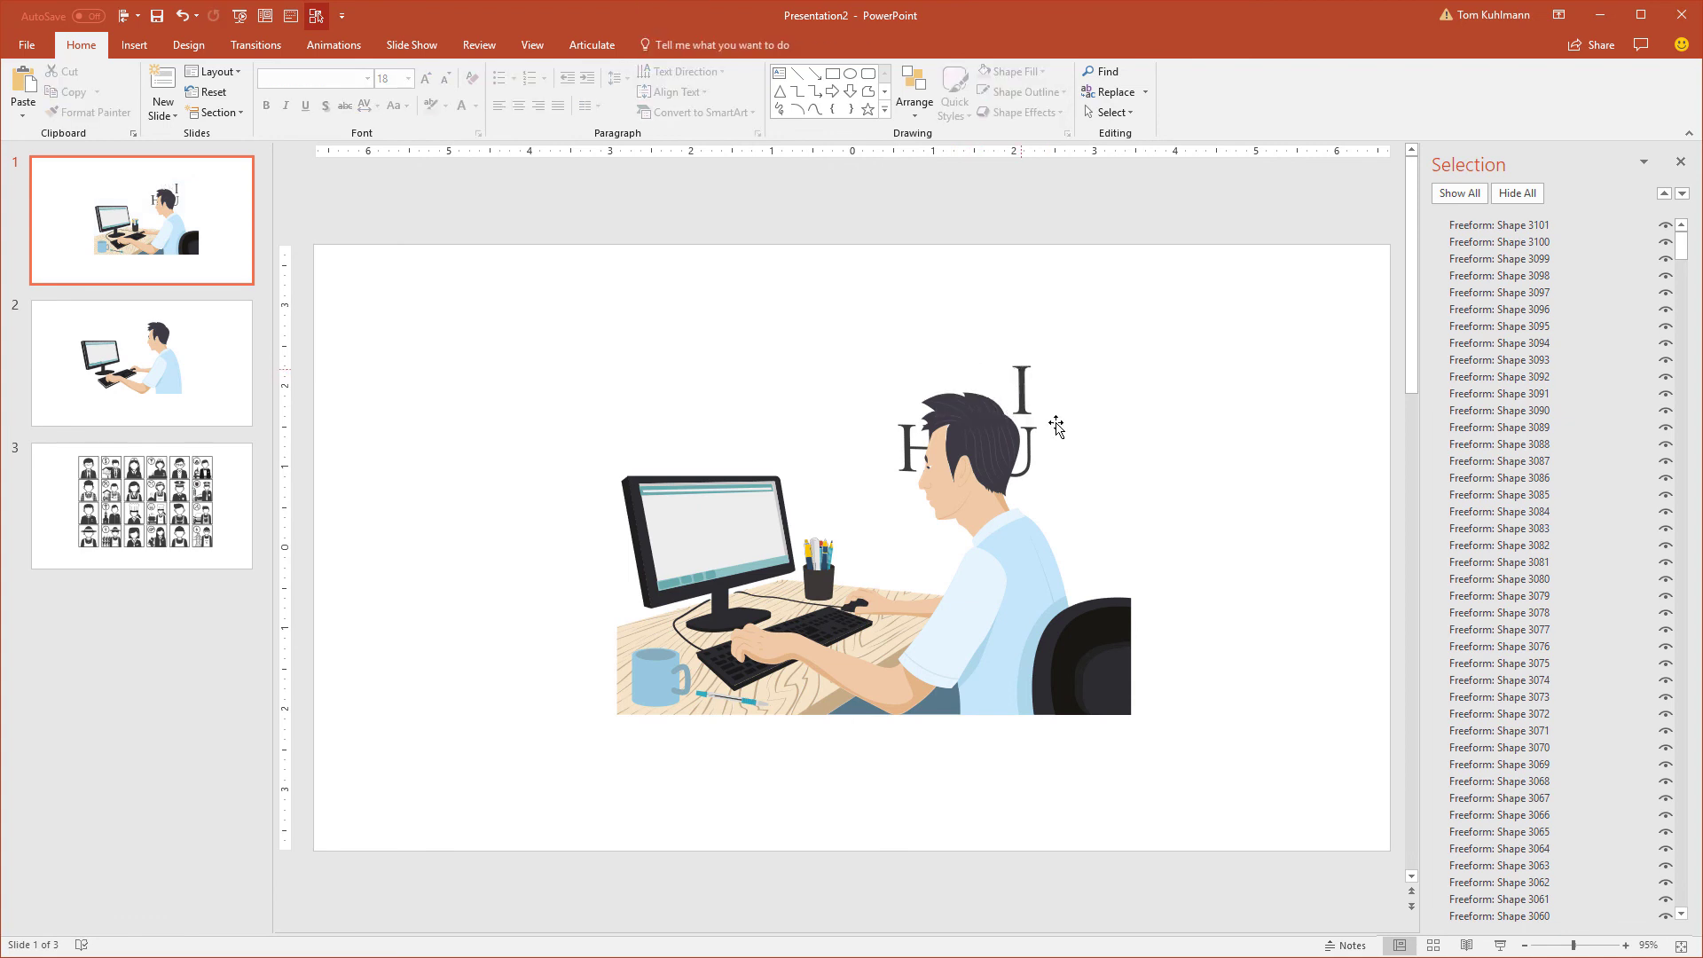
pyautogui.press('Tab')
pyautogui.press('Delete')
pyautogui.click(1034, 455)
pyautogui.press('Delete')
pyautogui.press('Tab')
pyautogui.press('Delete')
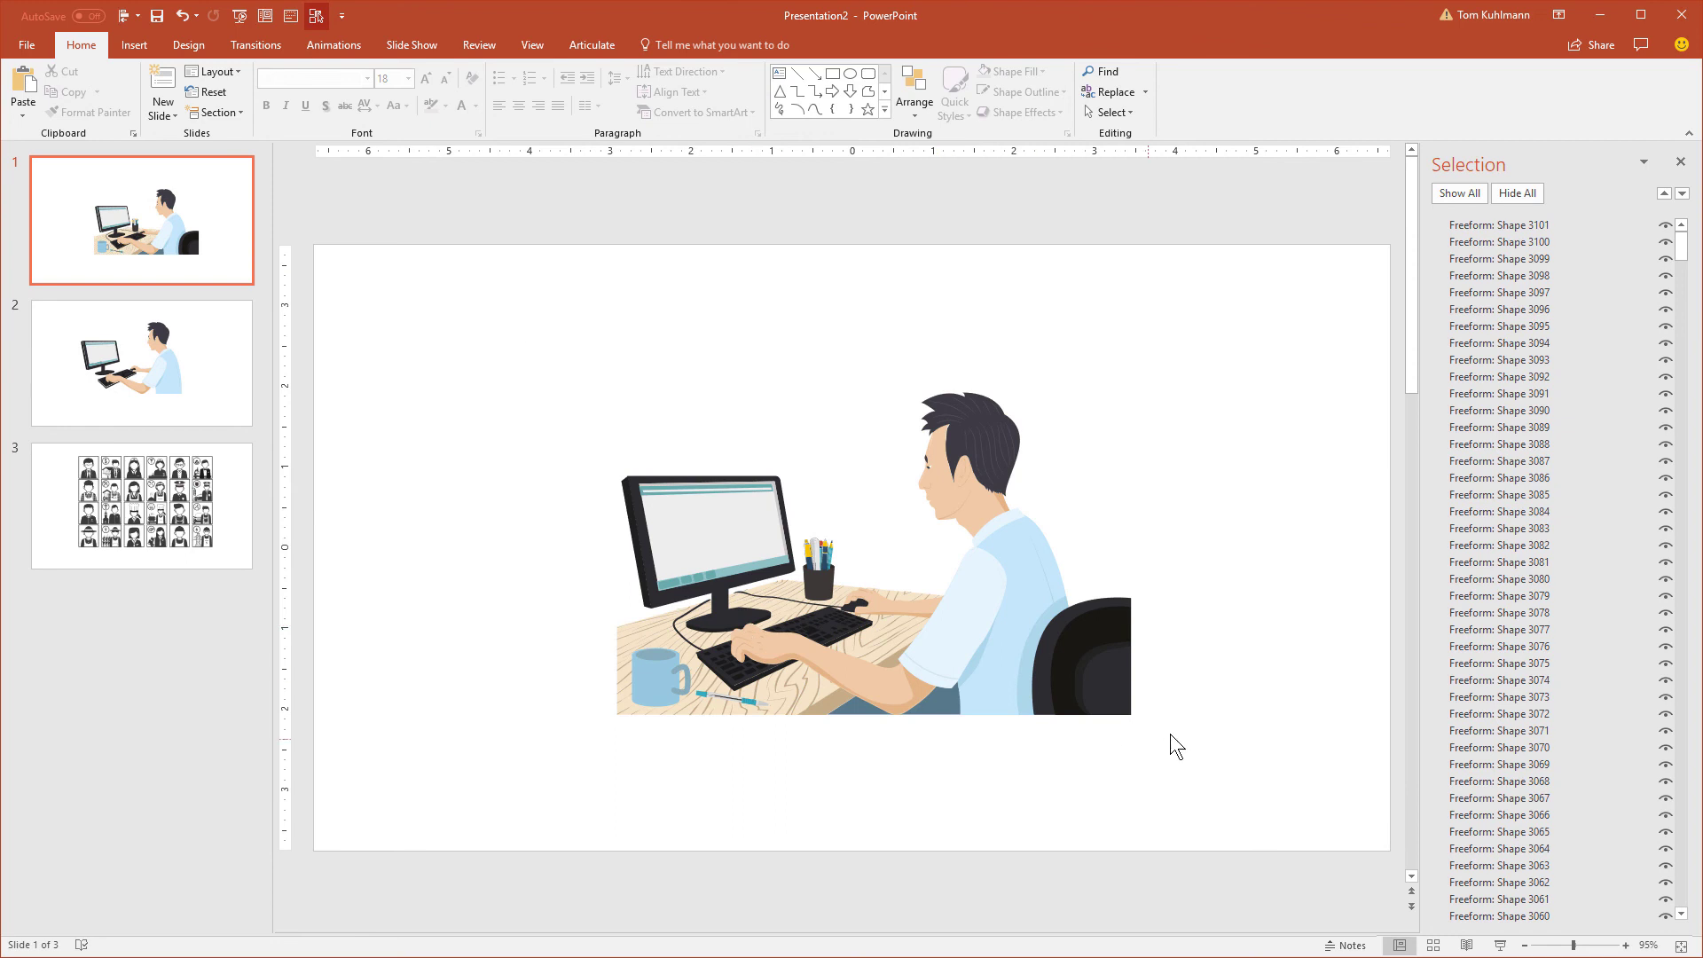
# Delete the chair, shirt back piece, mug, front-left desk piece and screwdriver.
pyautogui.moveTo(1195, 584); pyautogui.dragTo(1024, 744)
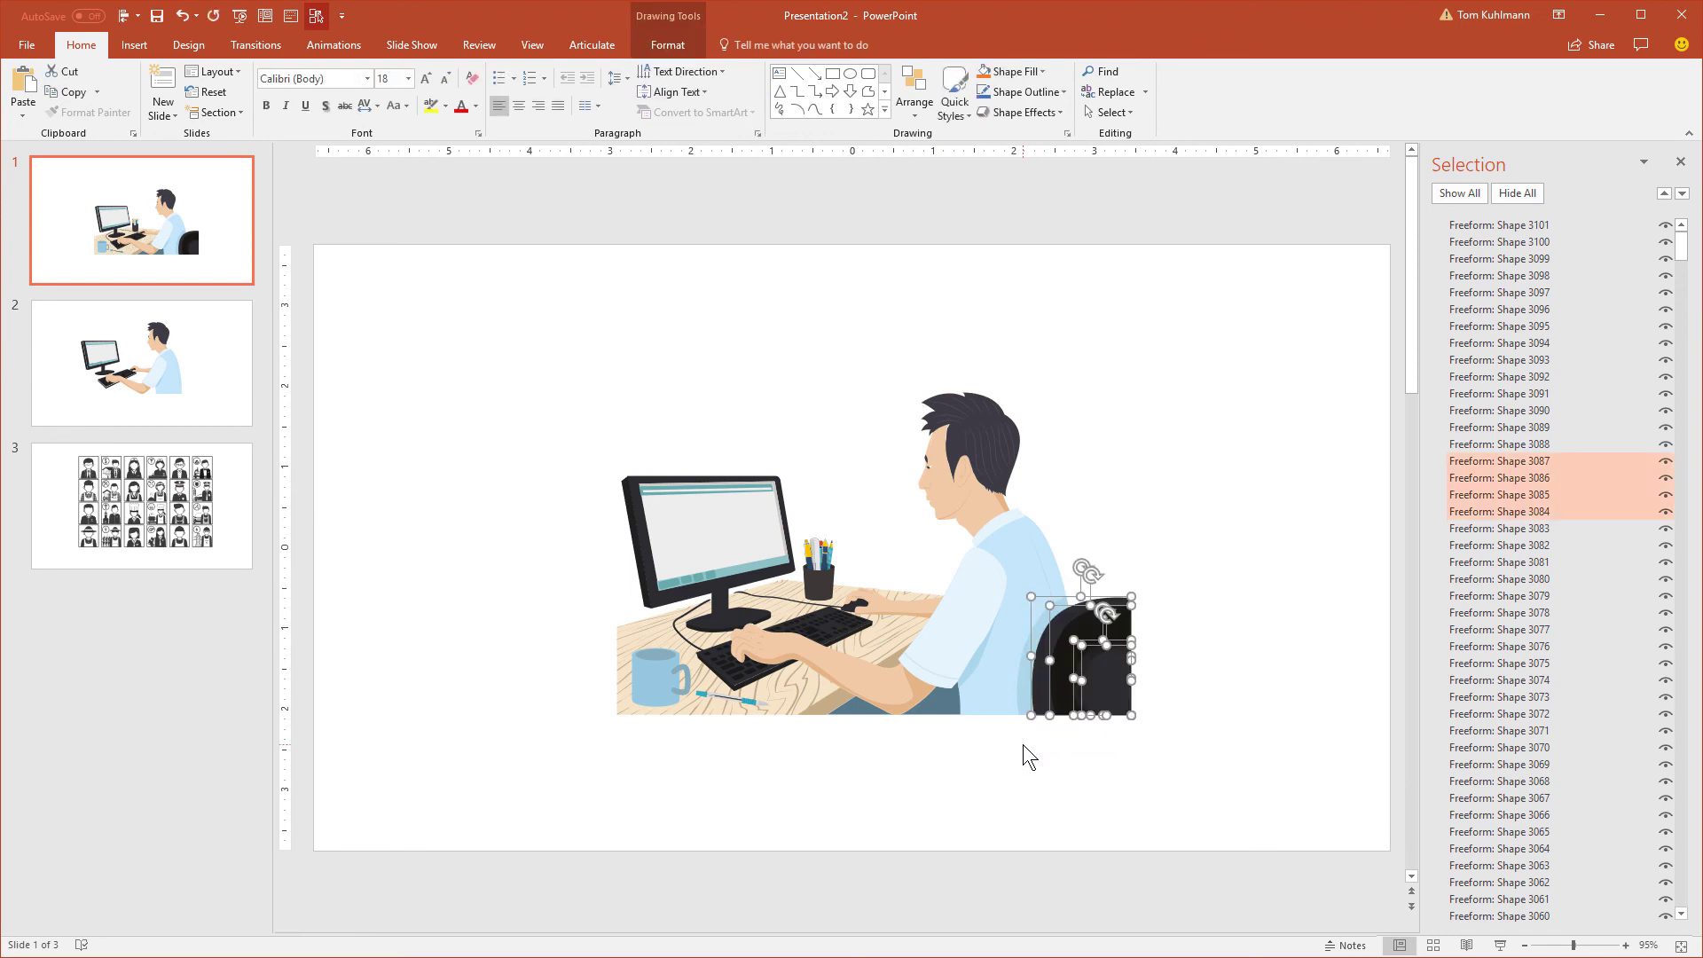
pyautogui.press('Delete')
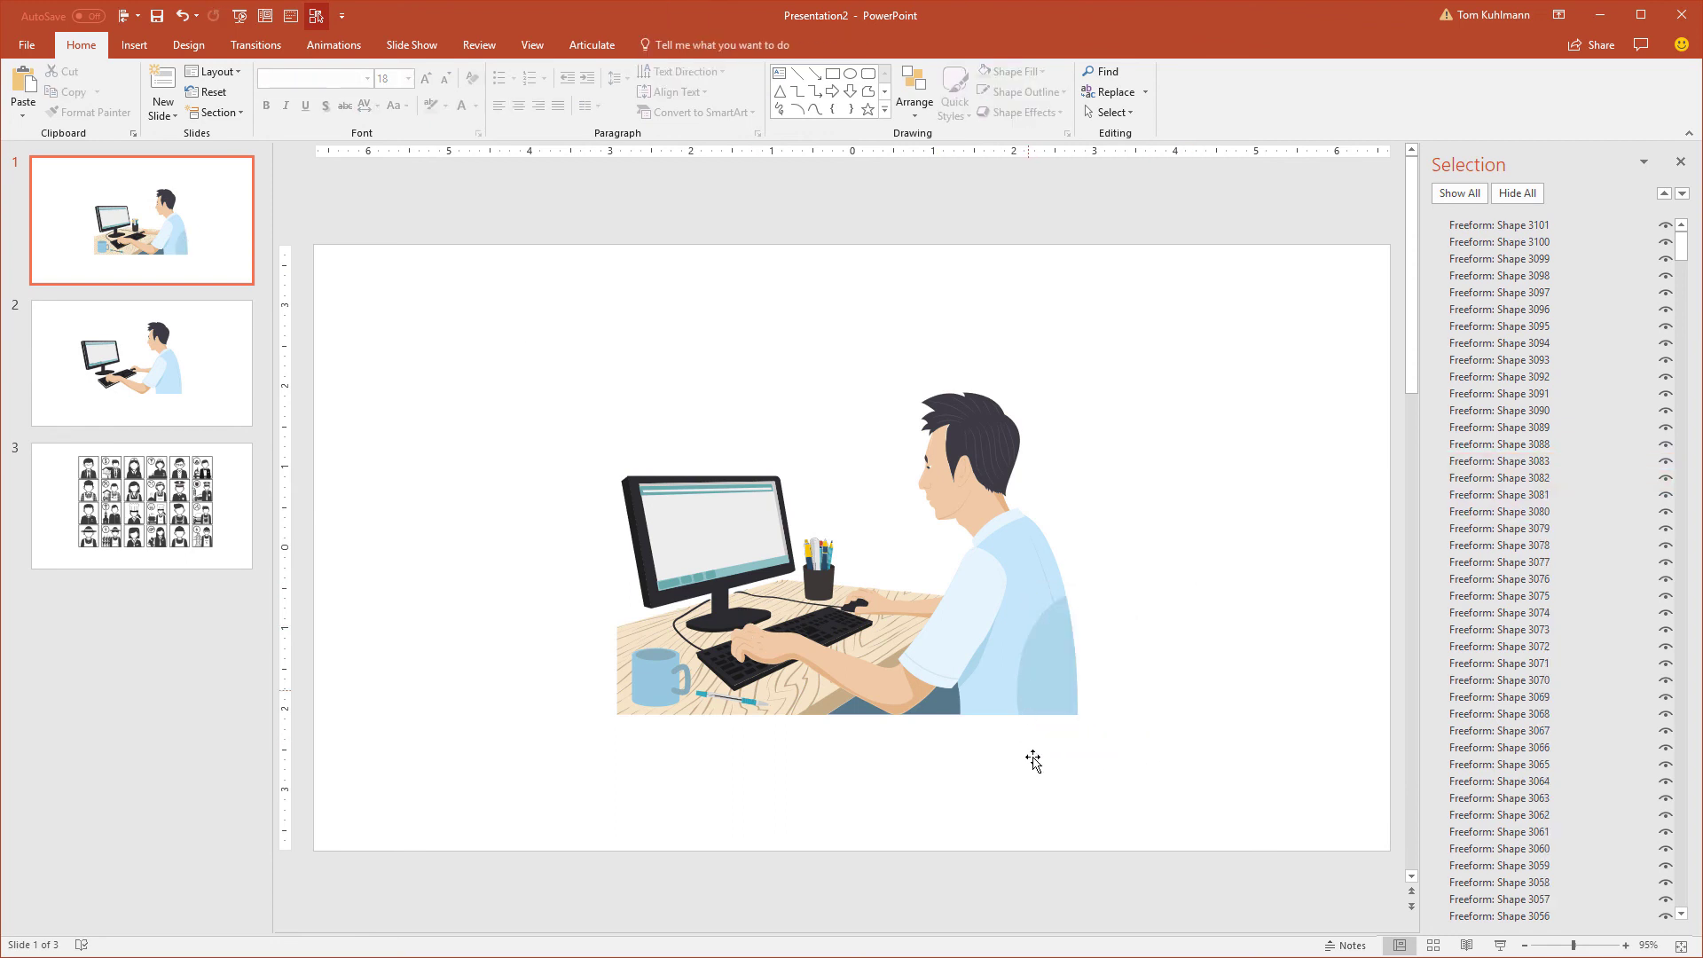
pyautogui.click(1034, 759)
pyautogui.press('Delete')
pyautogui.moveTo(577, 628); pyautogui.dragTo(711, 733)
pyautogui.press('Delete')
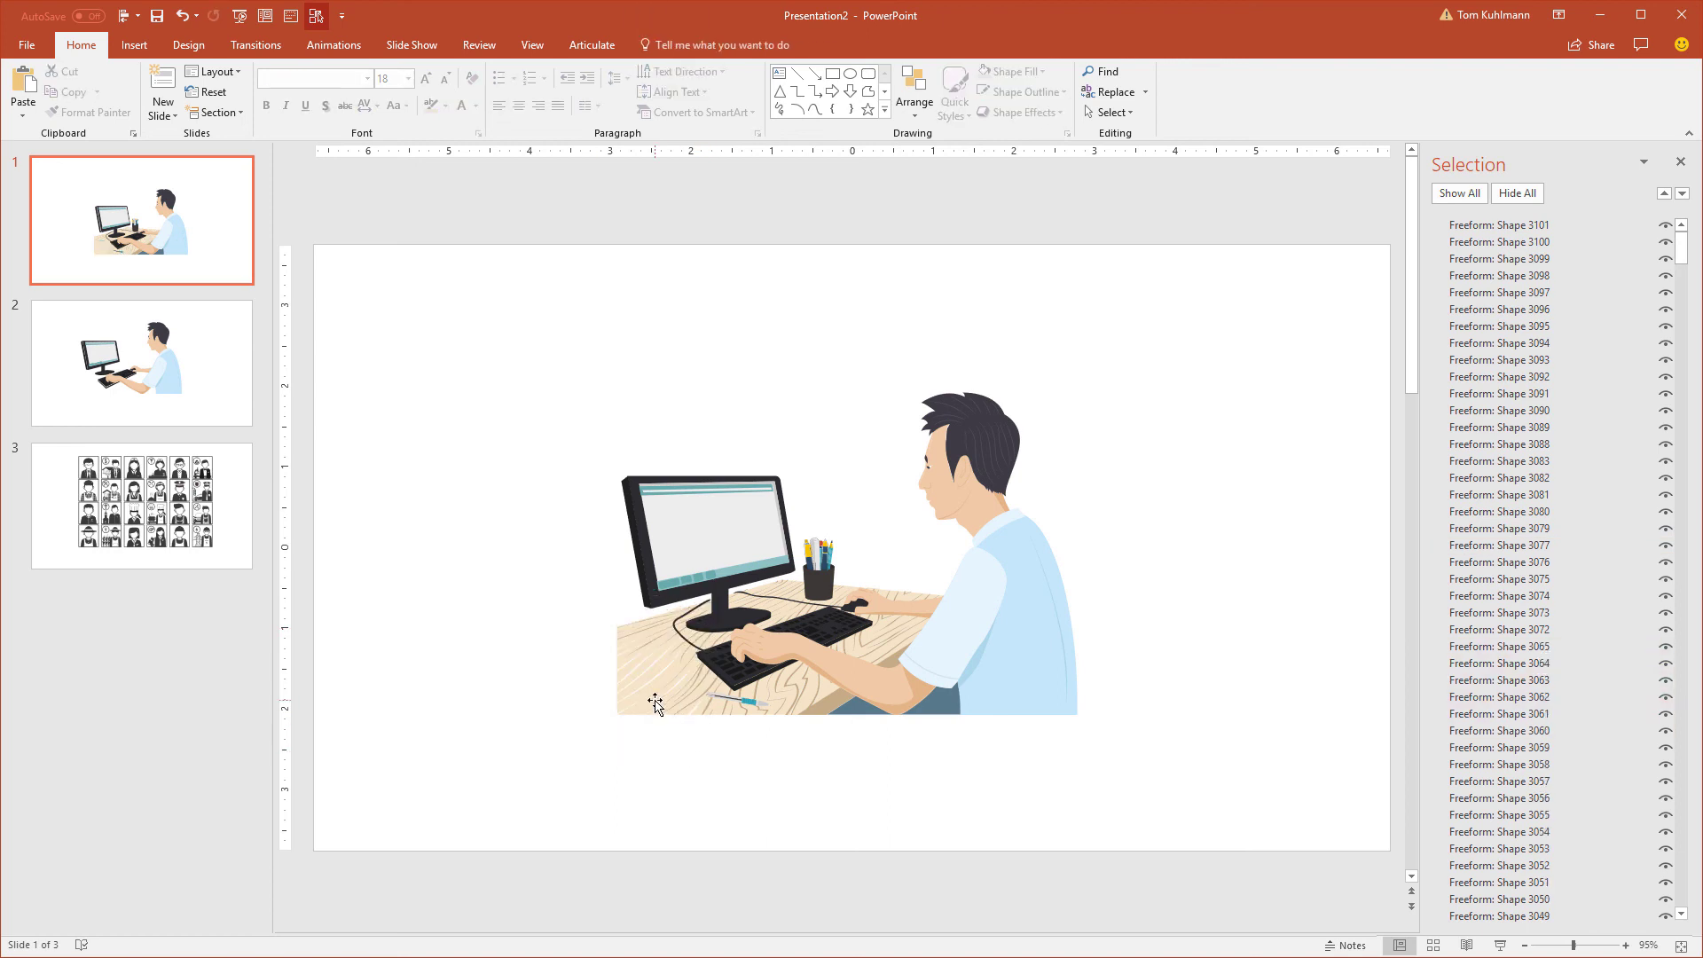
pyautogui.click(663, 727)
pyautogui.press('Delete')
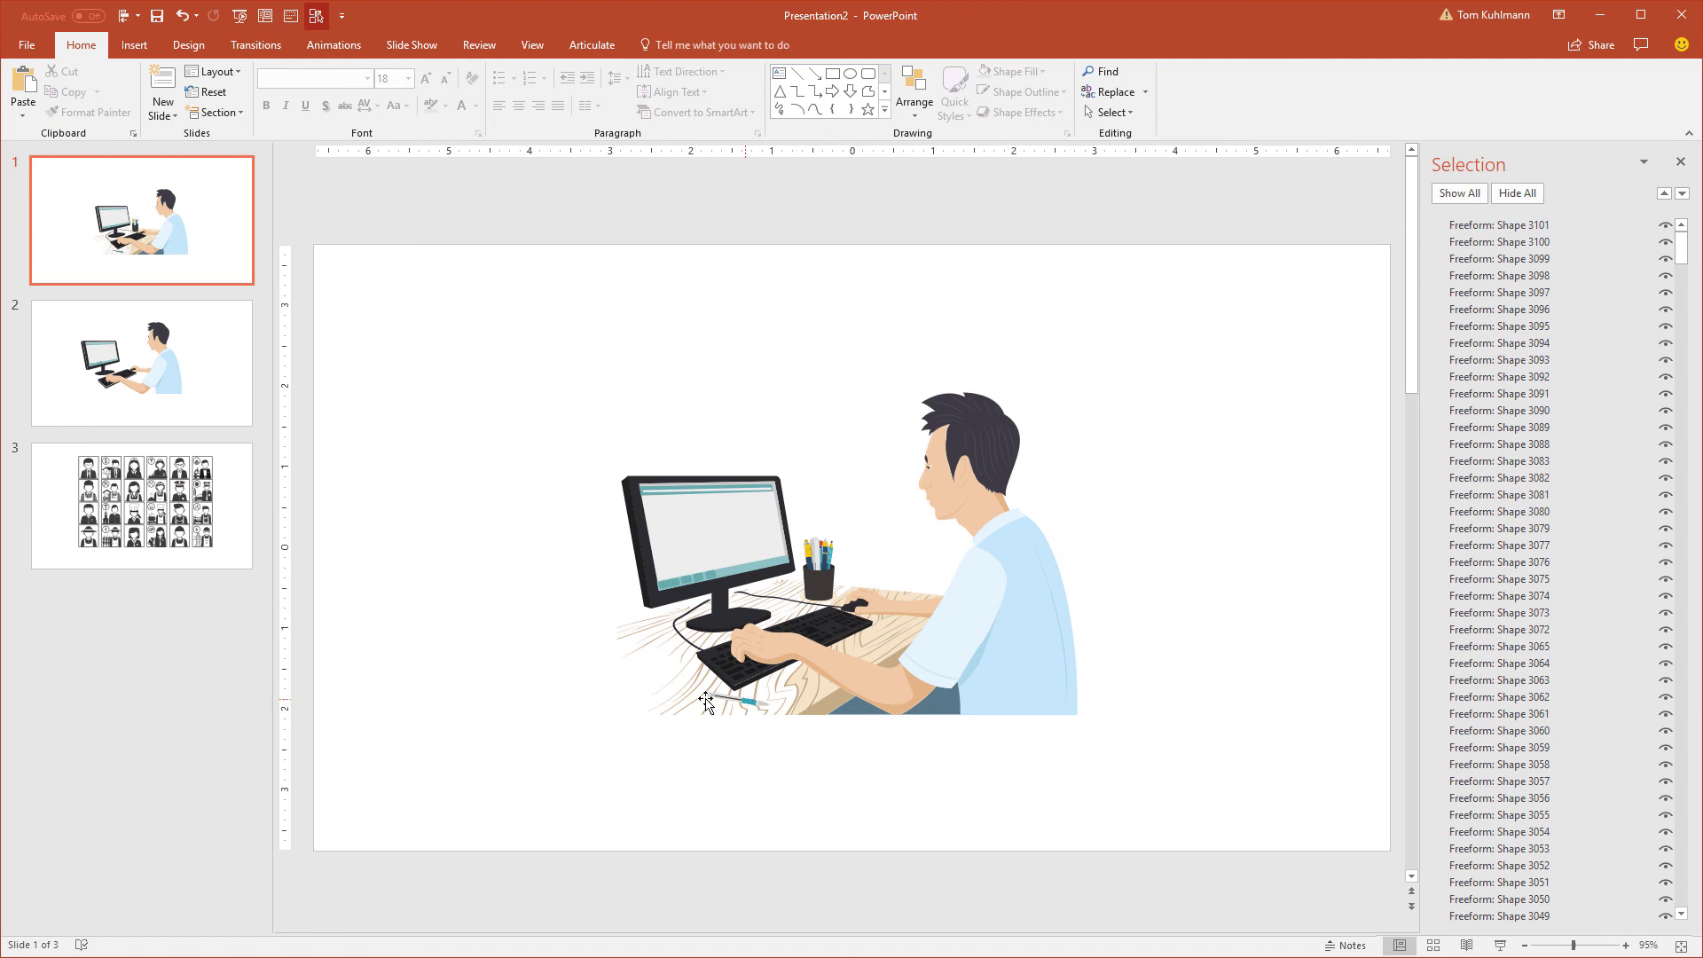
pyautogui.moveTo(639, 689); pyautogui.dragTo(770, 740)
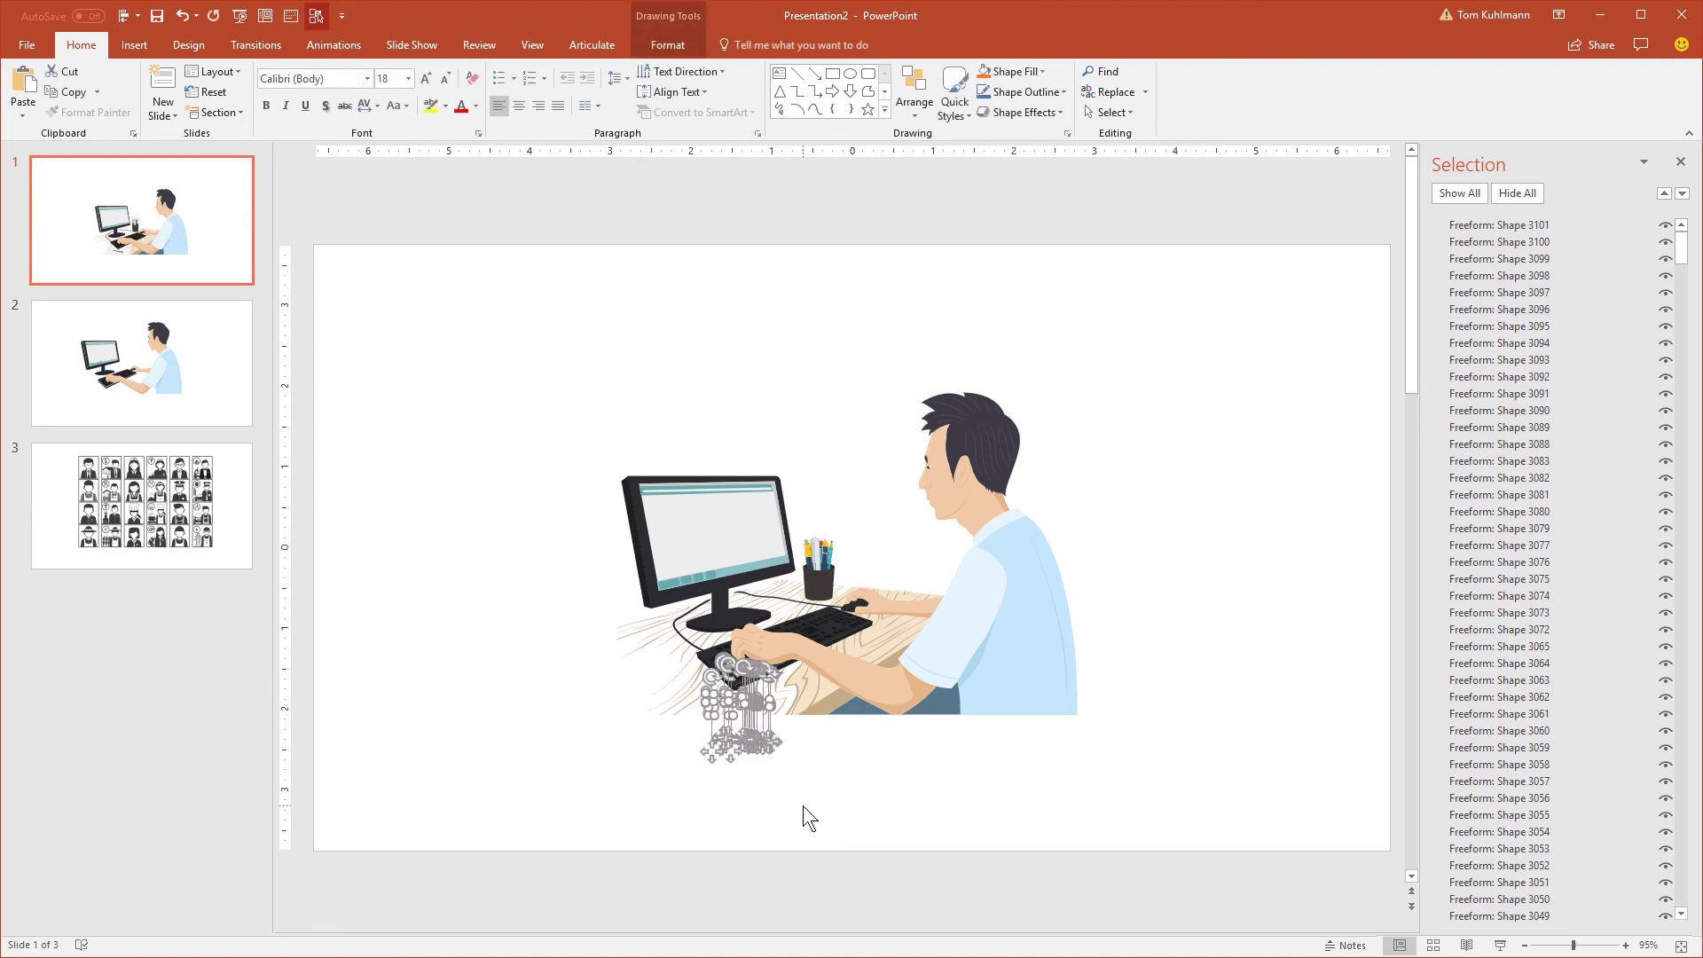
pyautogui.press('Delete')
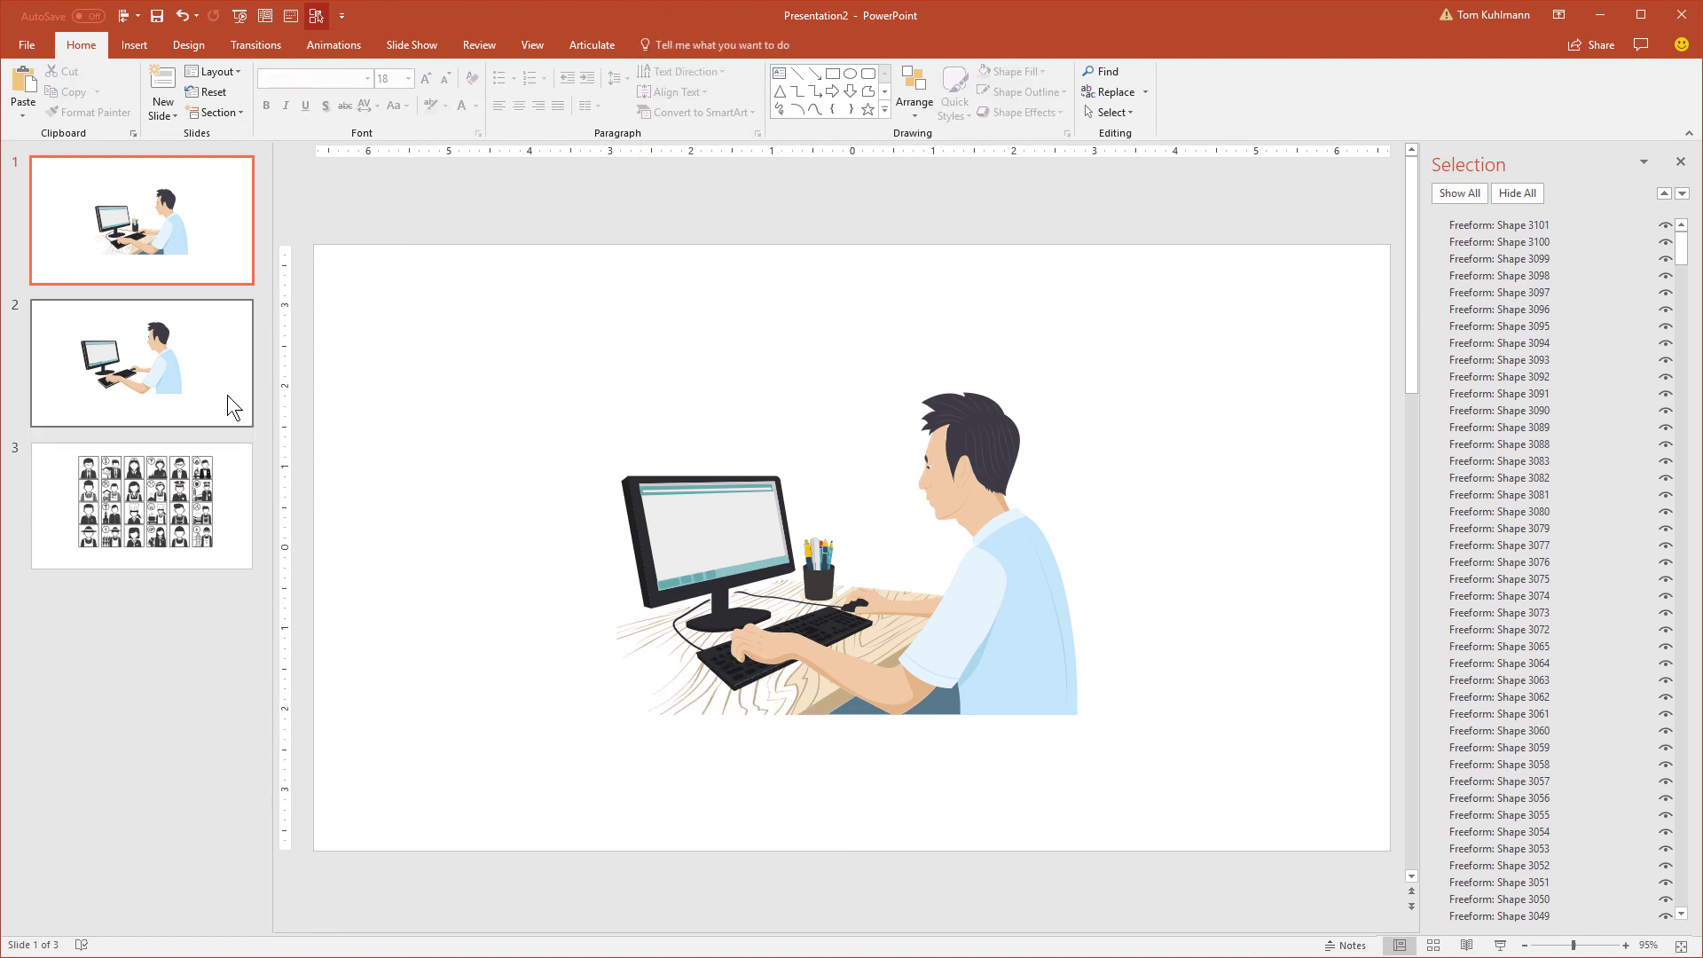
# On slide 2, expand Group 1046 in the Selection pane and marquee-select the whole illustration.
pyautogui.click(196, 351)
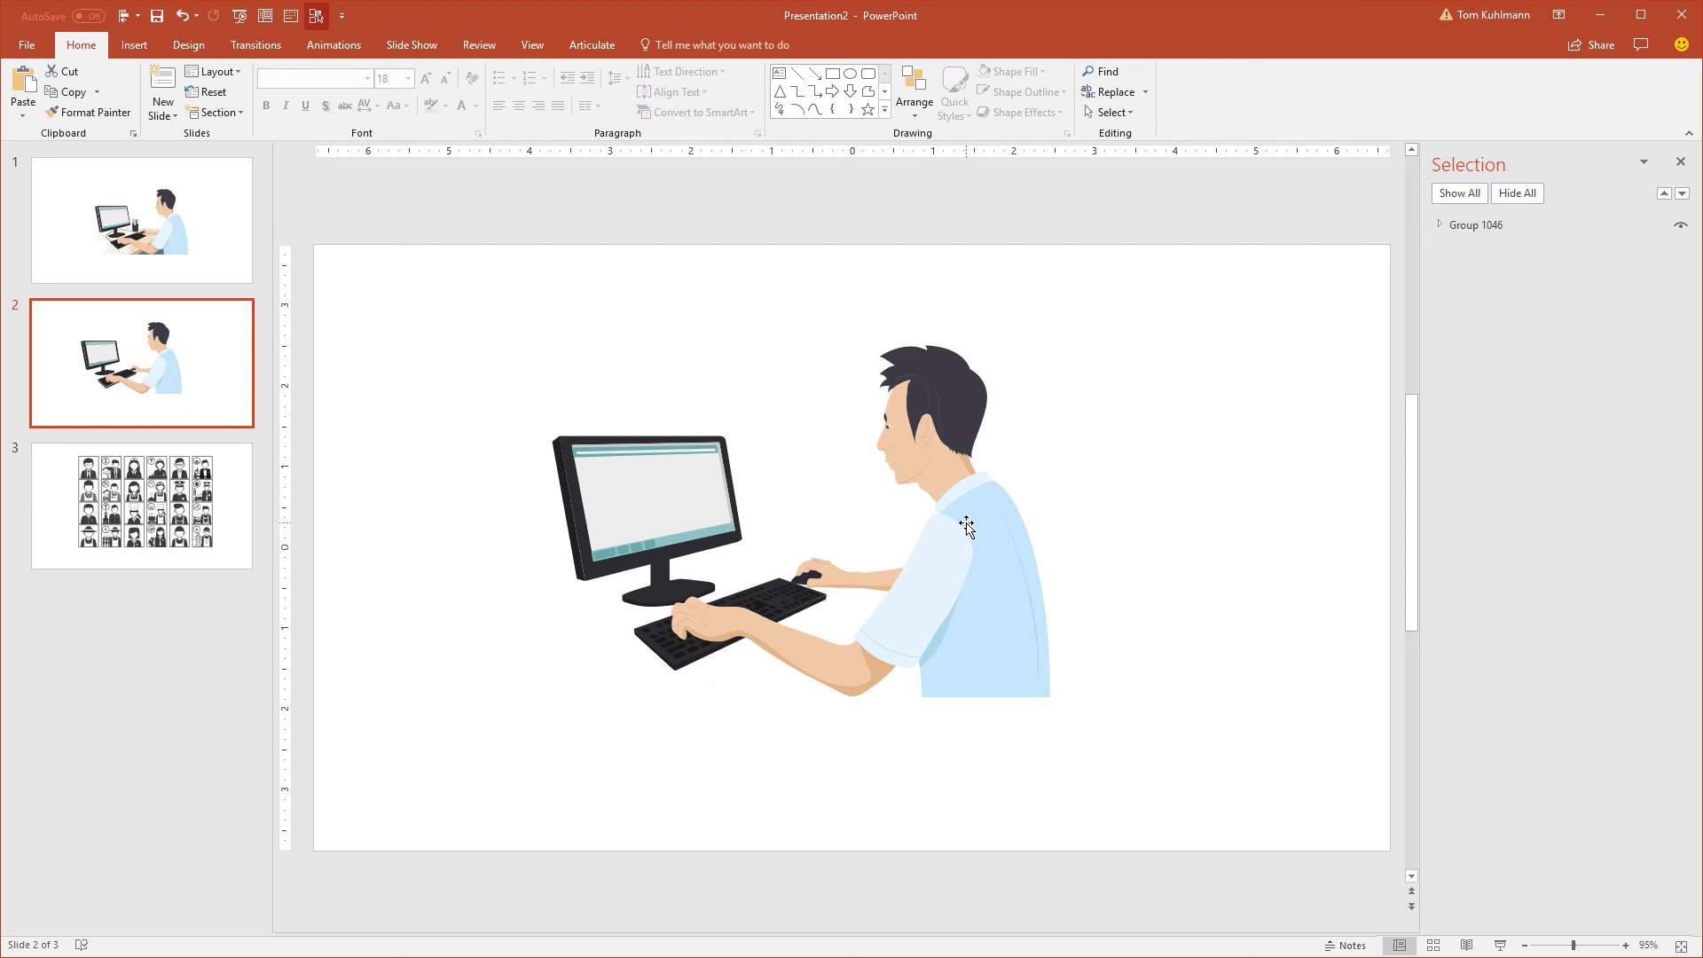
pyautogui.click(1440, 225)
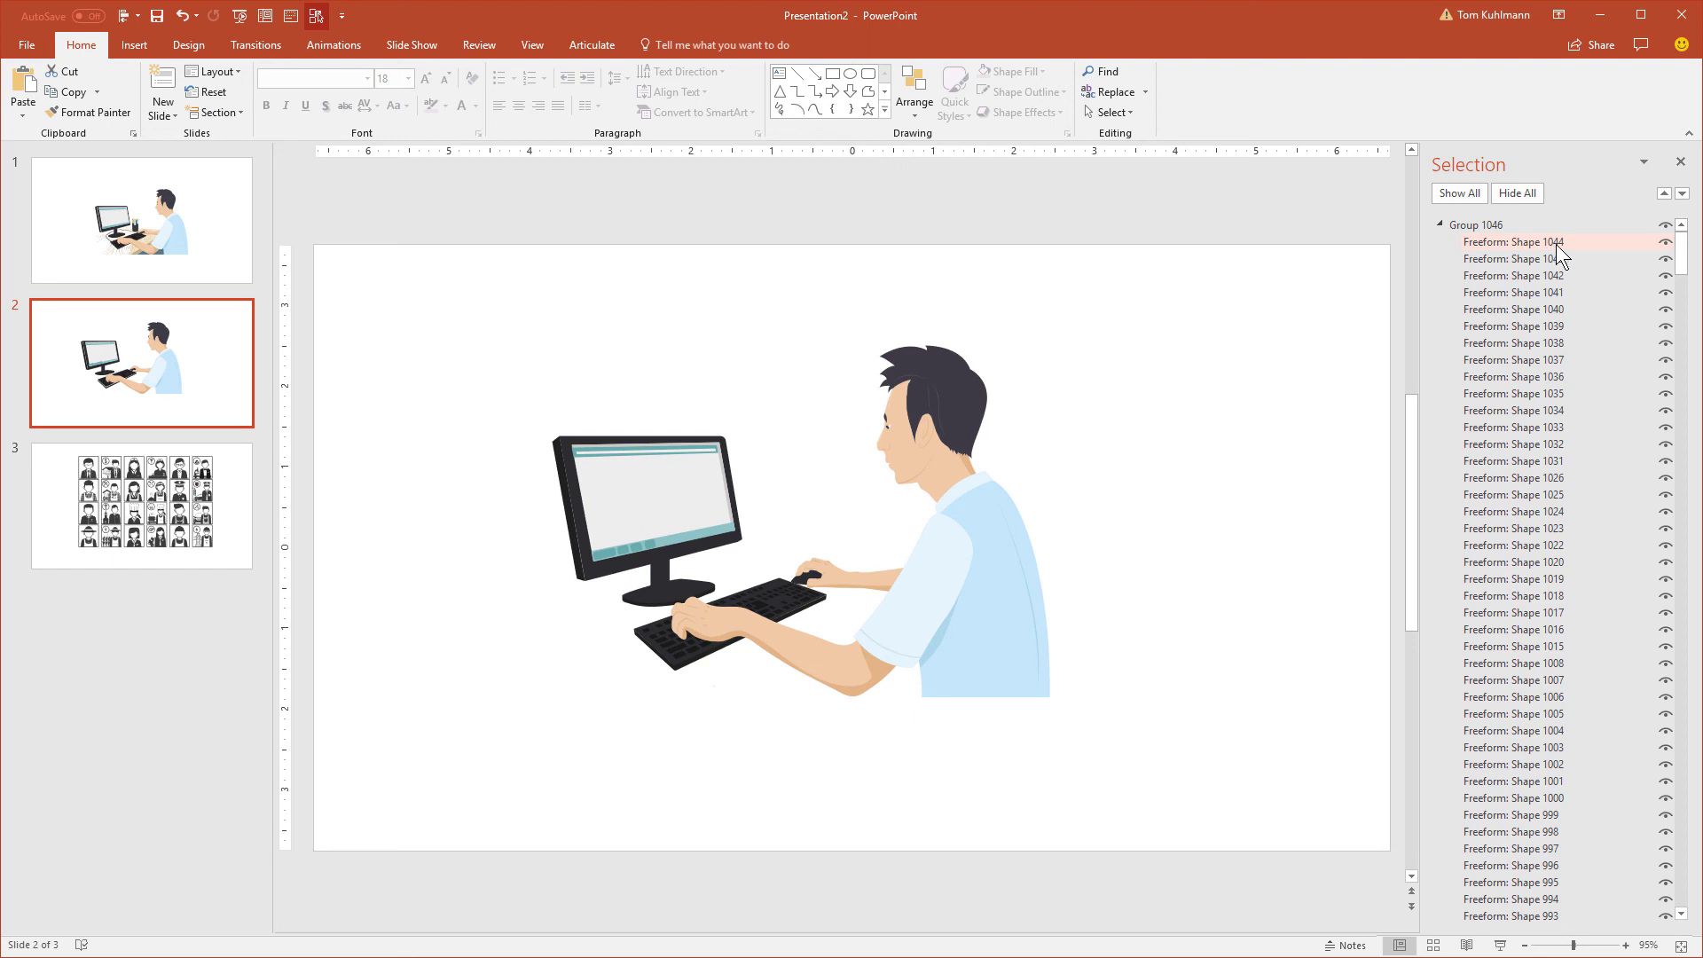
pyautogui.click(1116, 376)
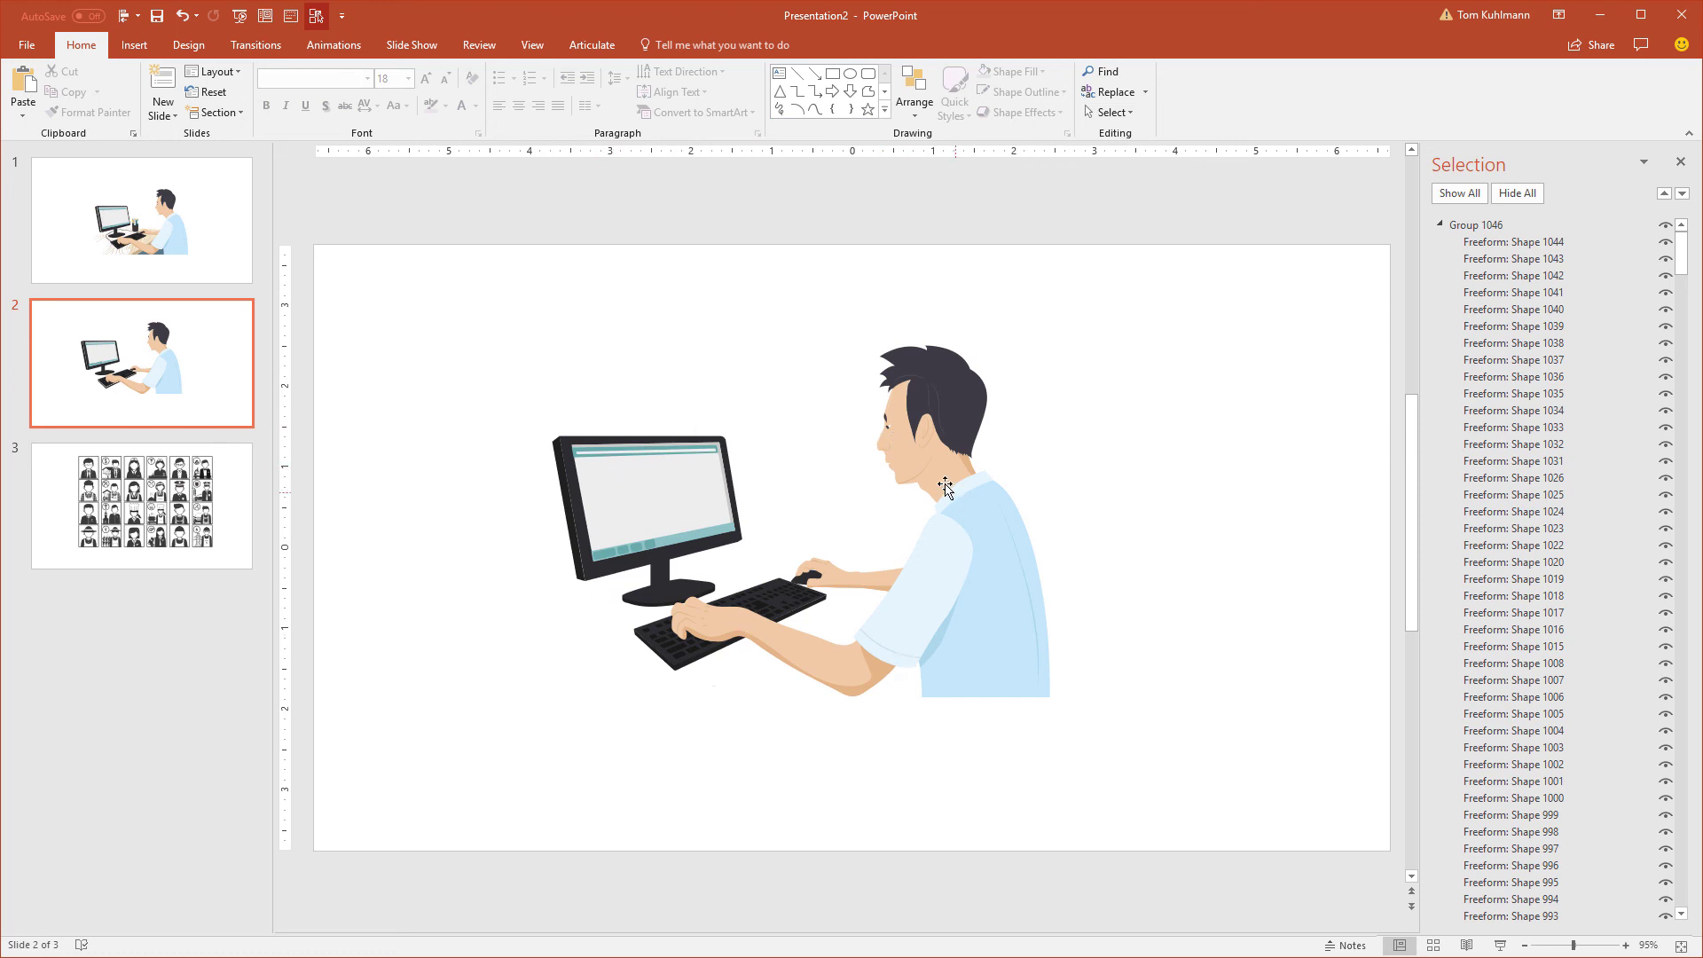
pyautogui.moveTo(477, 277)
pyautogui.mouseDown()
pyautogui.moveTo(806, 721)
pyautogui.moveTo(1072, 779)
pyautogui.mouseUp()
pyautogui.rightClick(977, 523)
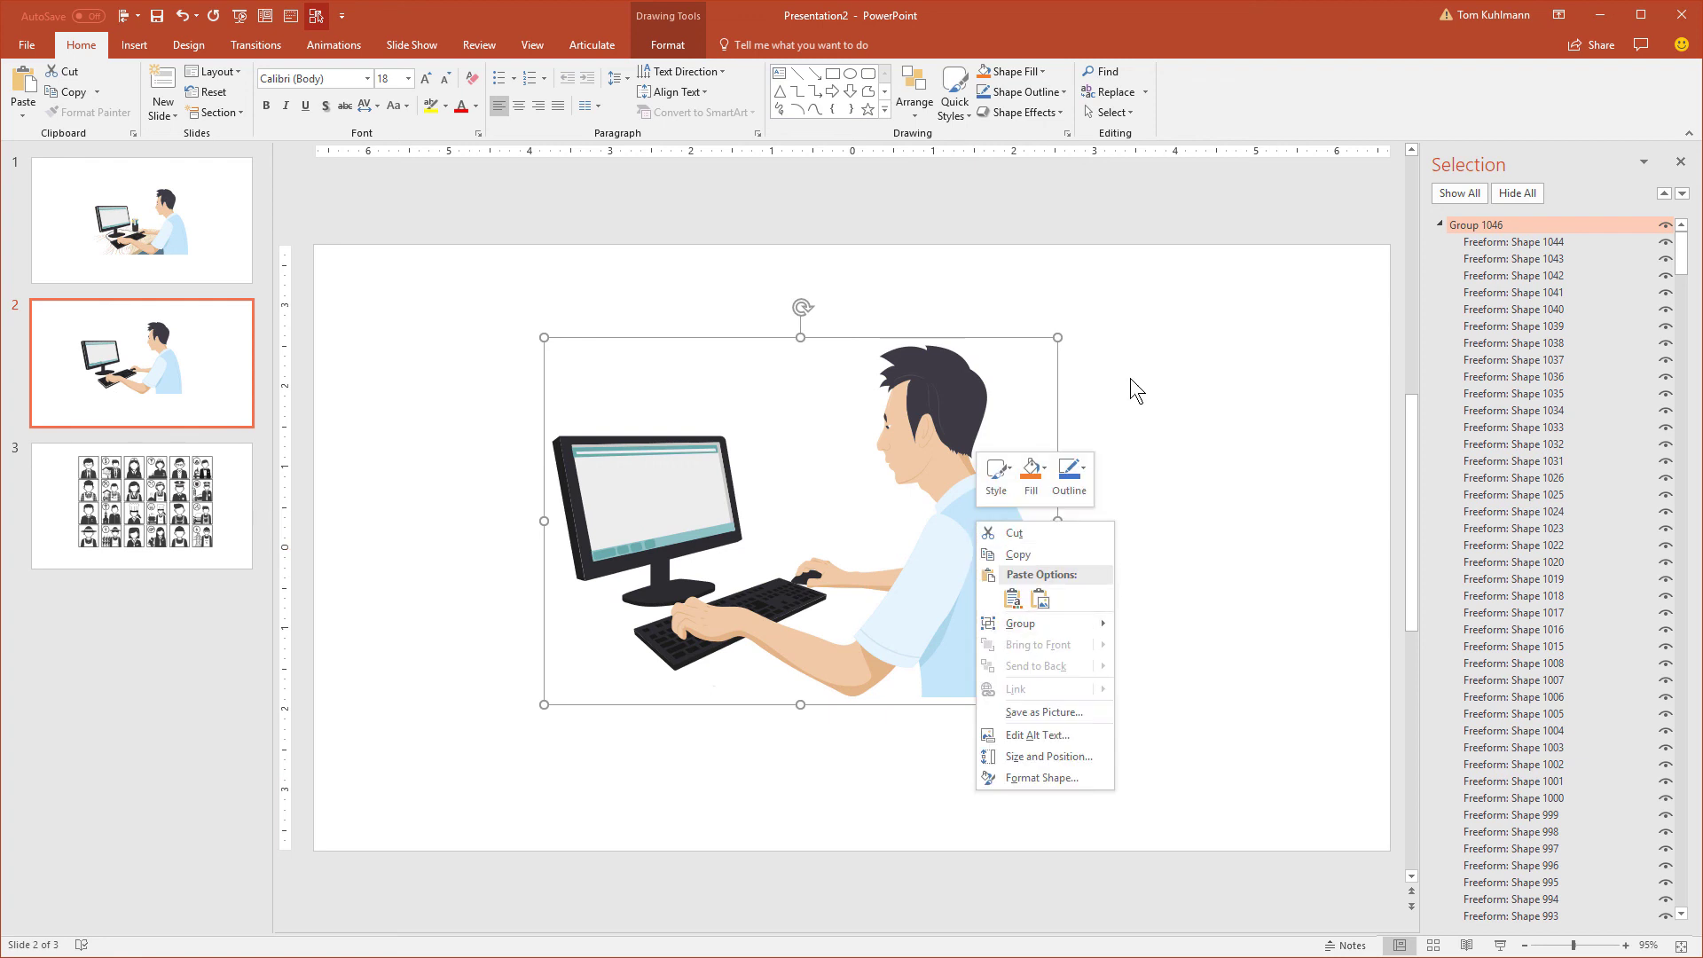
pyautogui.press('Escape')
pyautogui.rightClick(976, 396)
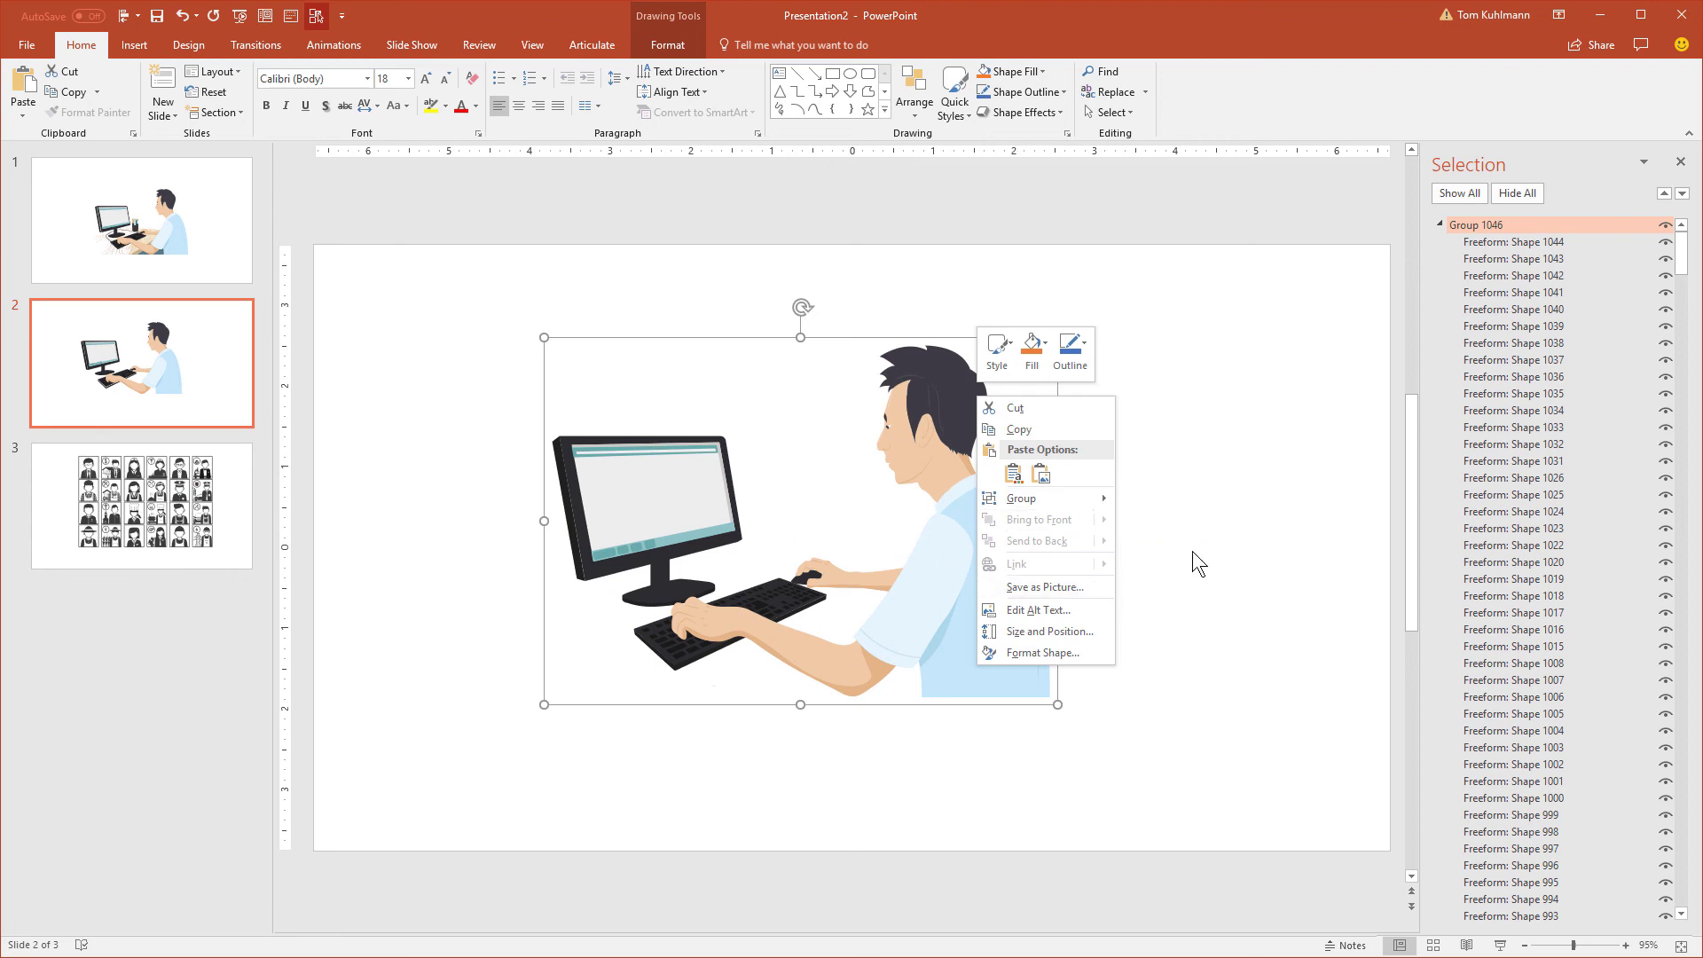
pyautogui.press('Escape')
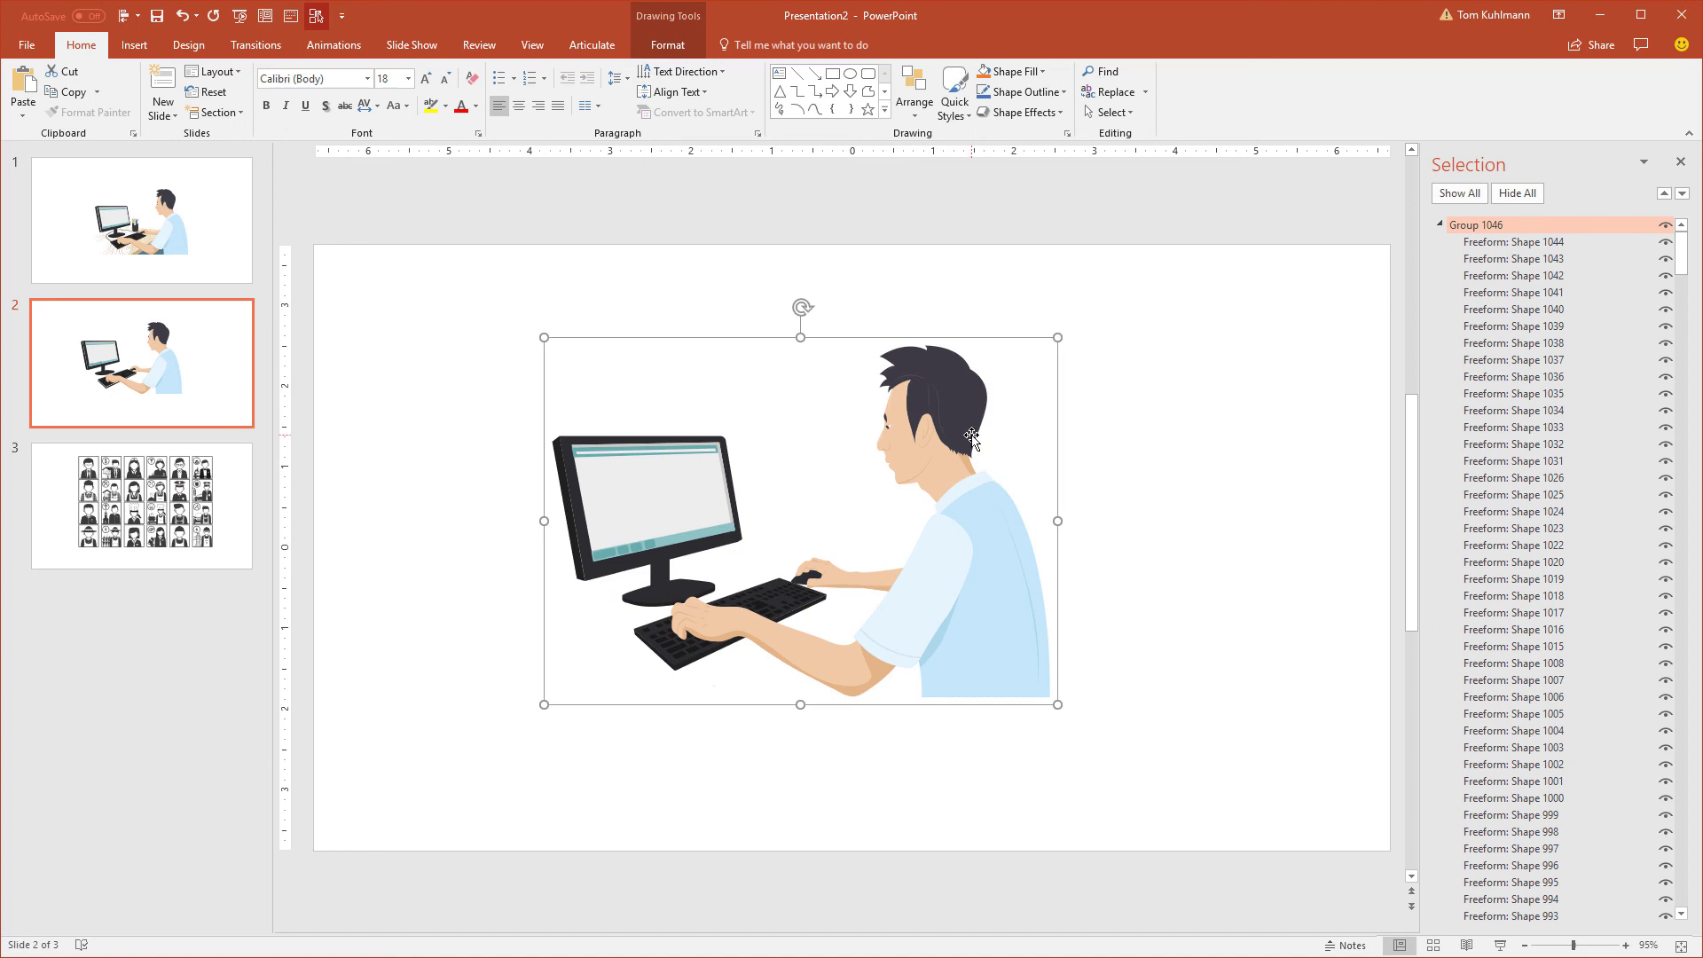
# Paste the copy as Picture 2990, delete Group 1046, and nudge the picture slightly down.
pyautogui.hotkey('ctrl', 'v')
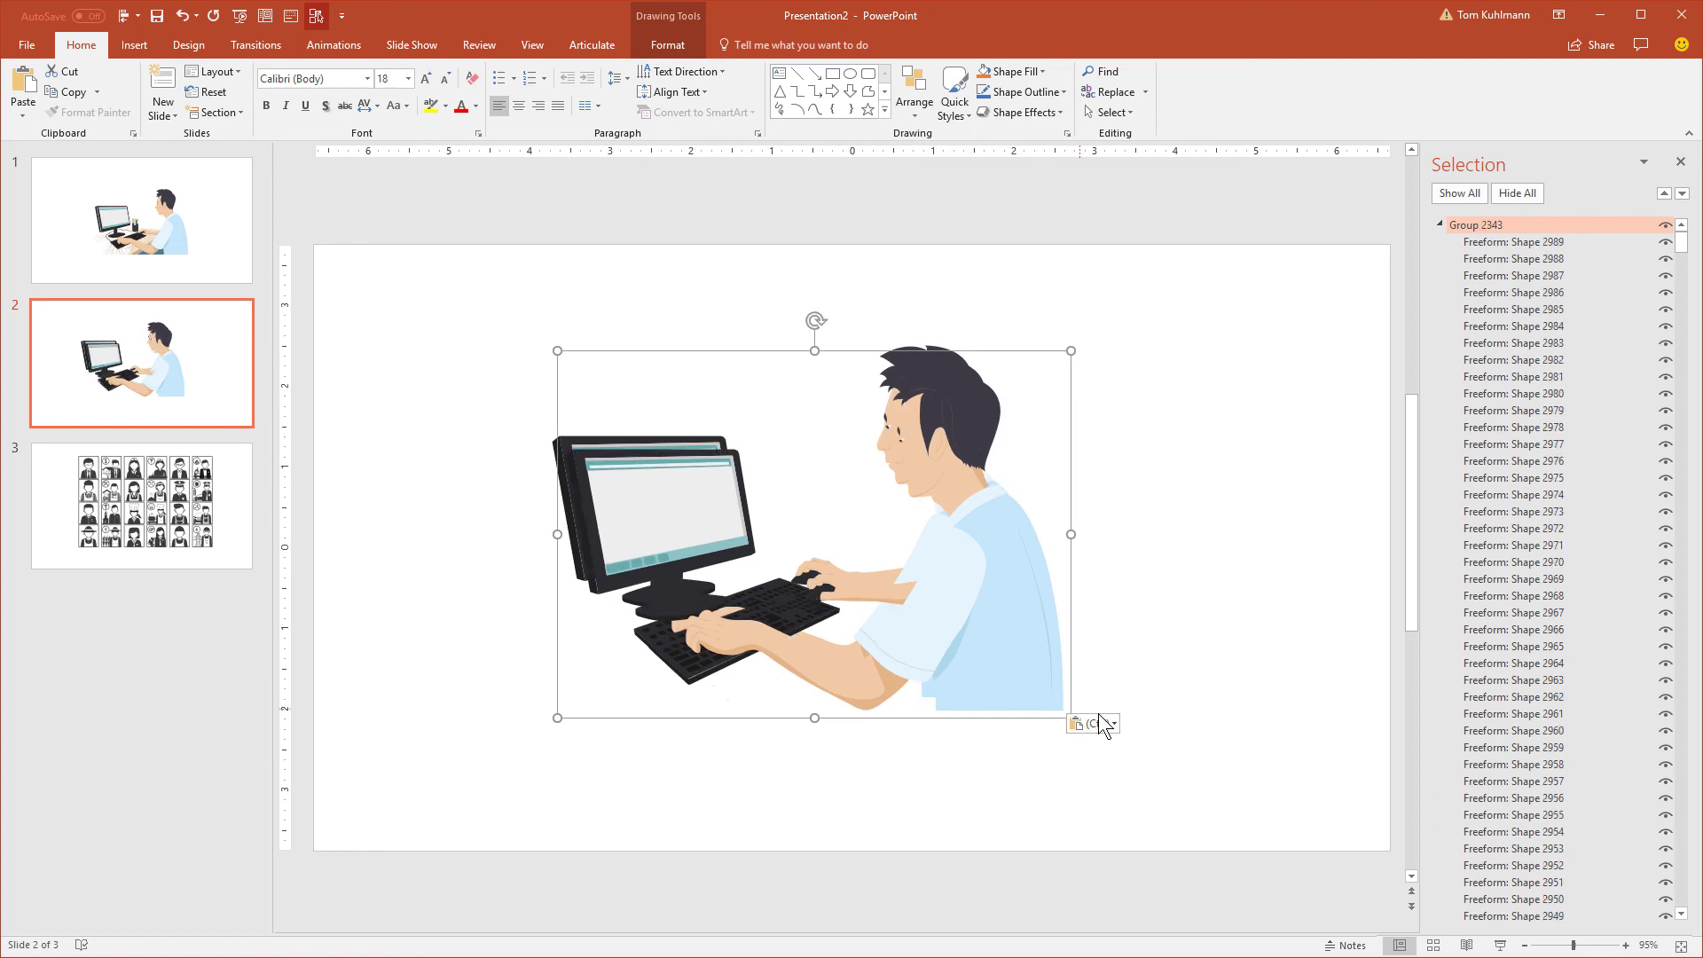
pyautogui.click(1113, 725)
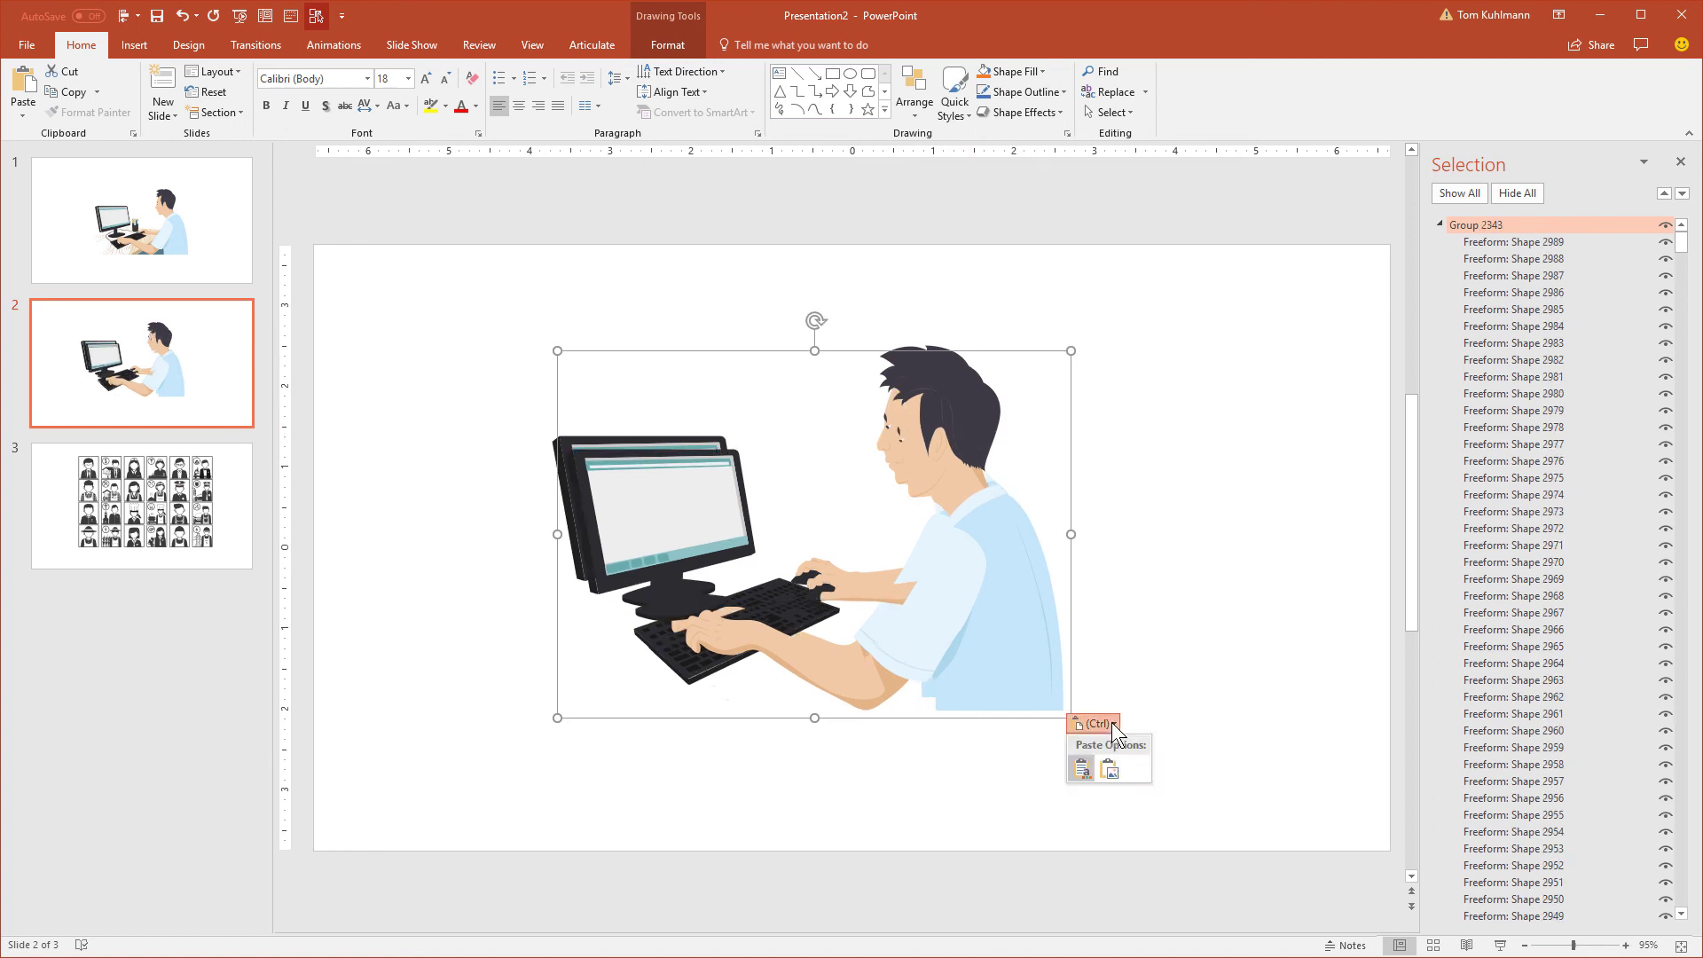
pyautogui.click(1110, 770)
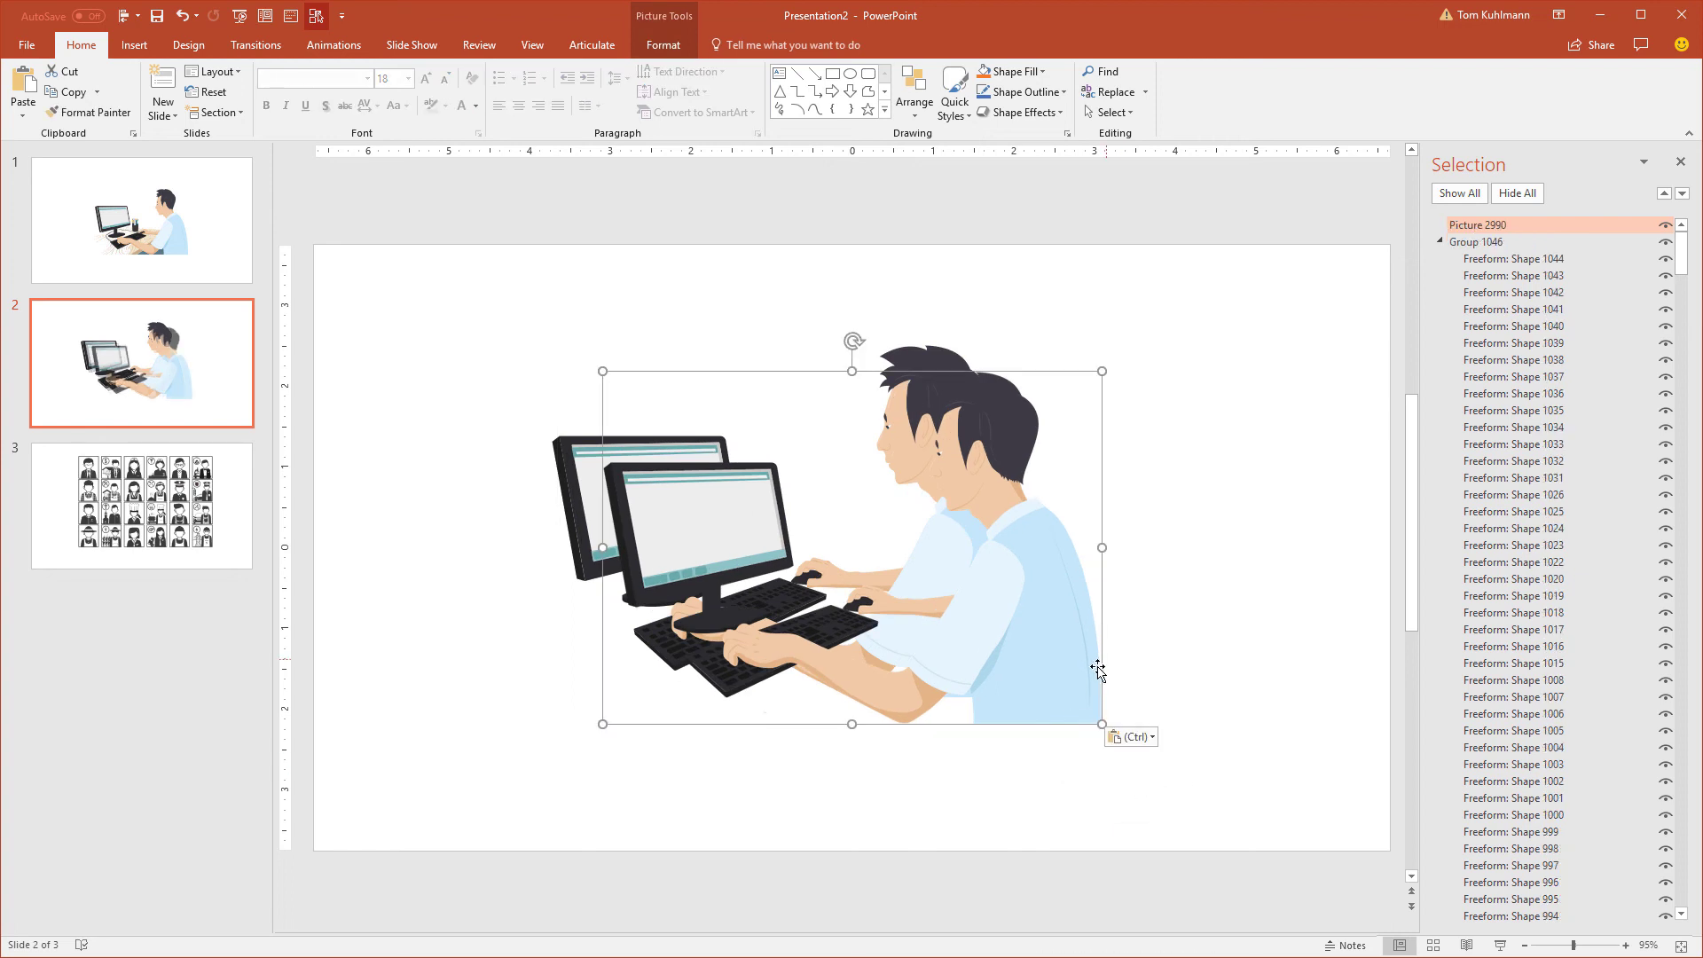
pyautogui.click(565, 479)
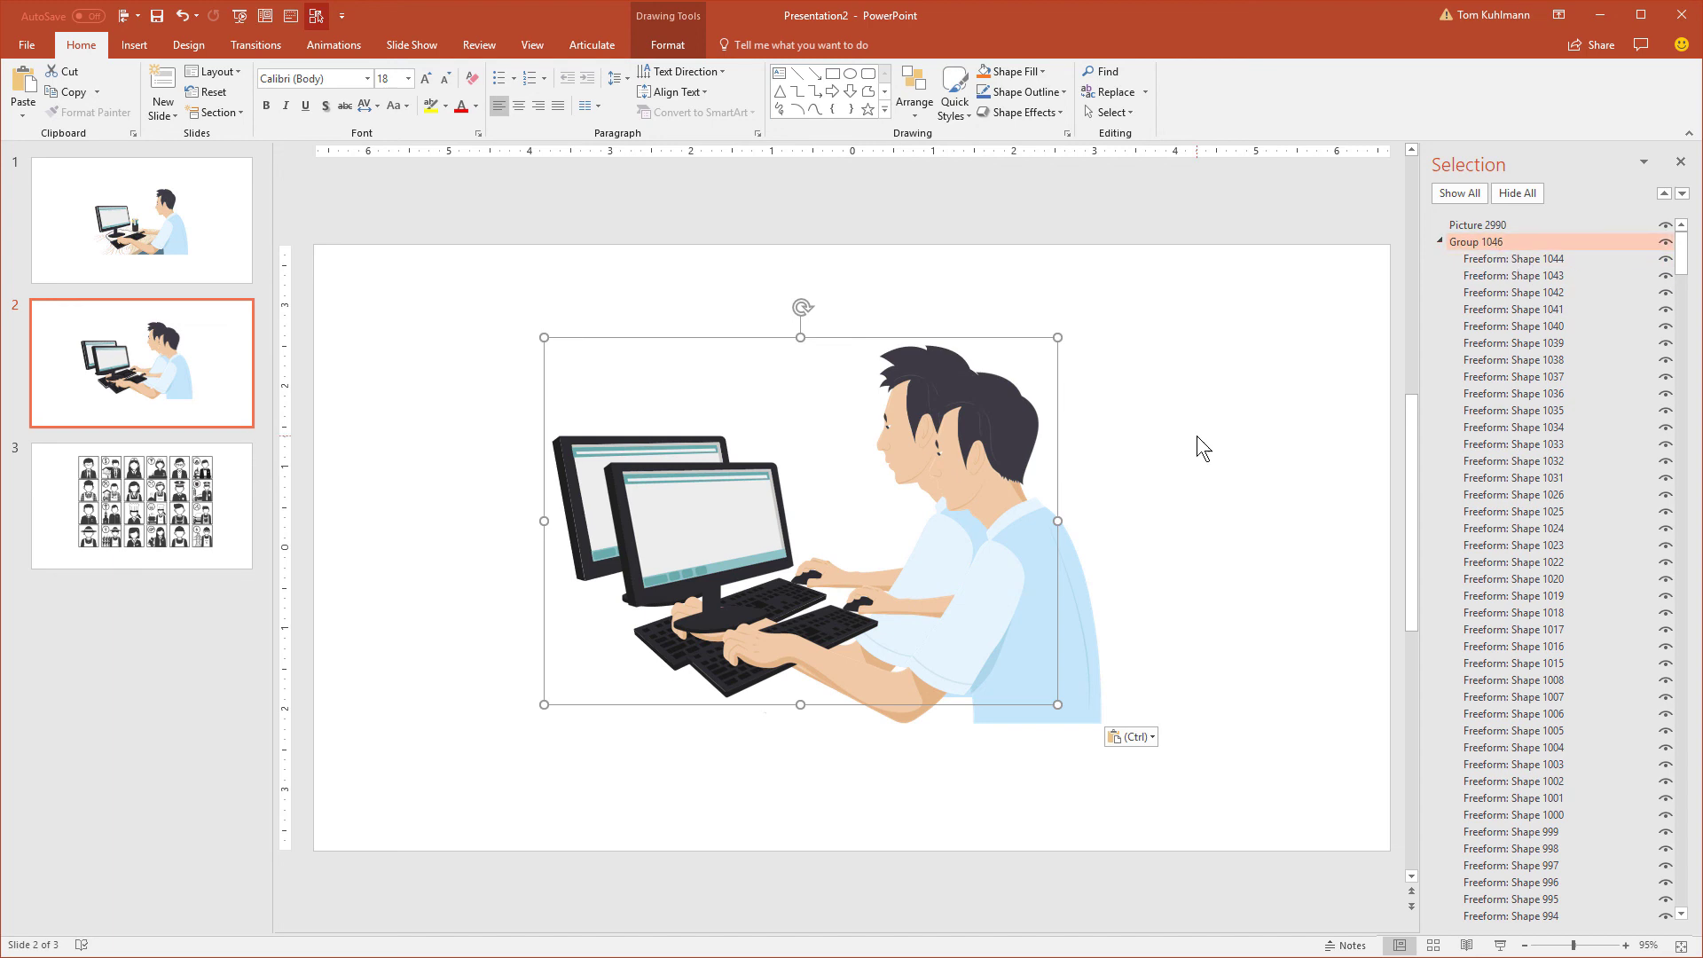
pyautogui.press('Delete')
pyautogui.moveTo(1029, 539)
pyautogui.mouseDown()
pyautogui.moveTo(802, 509)
pyautogui.moveTo(1022, 613)
pyautogui.moveTo(1020, 568)
pyautogui.mouseUp()
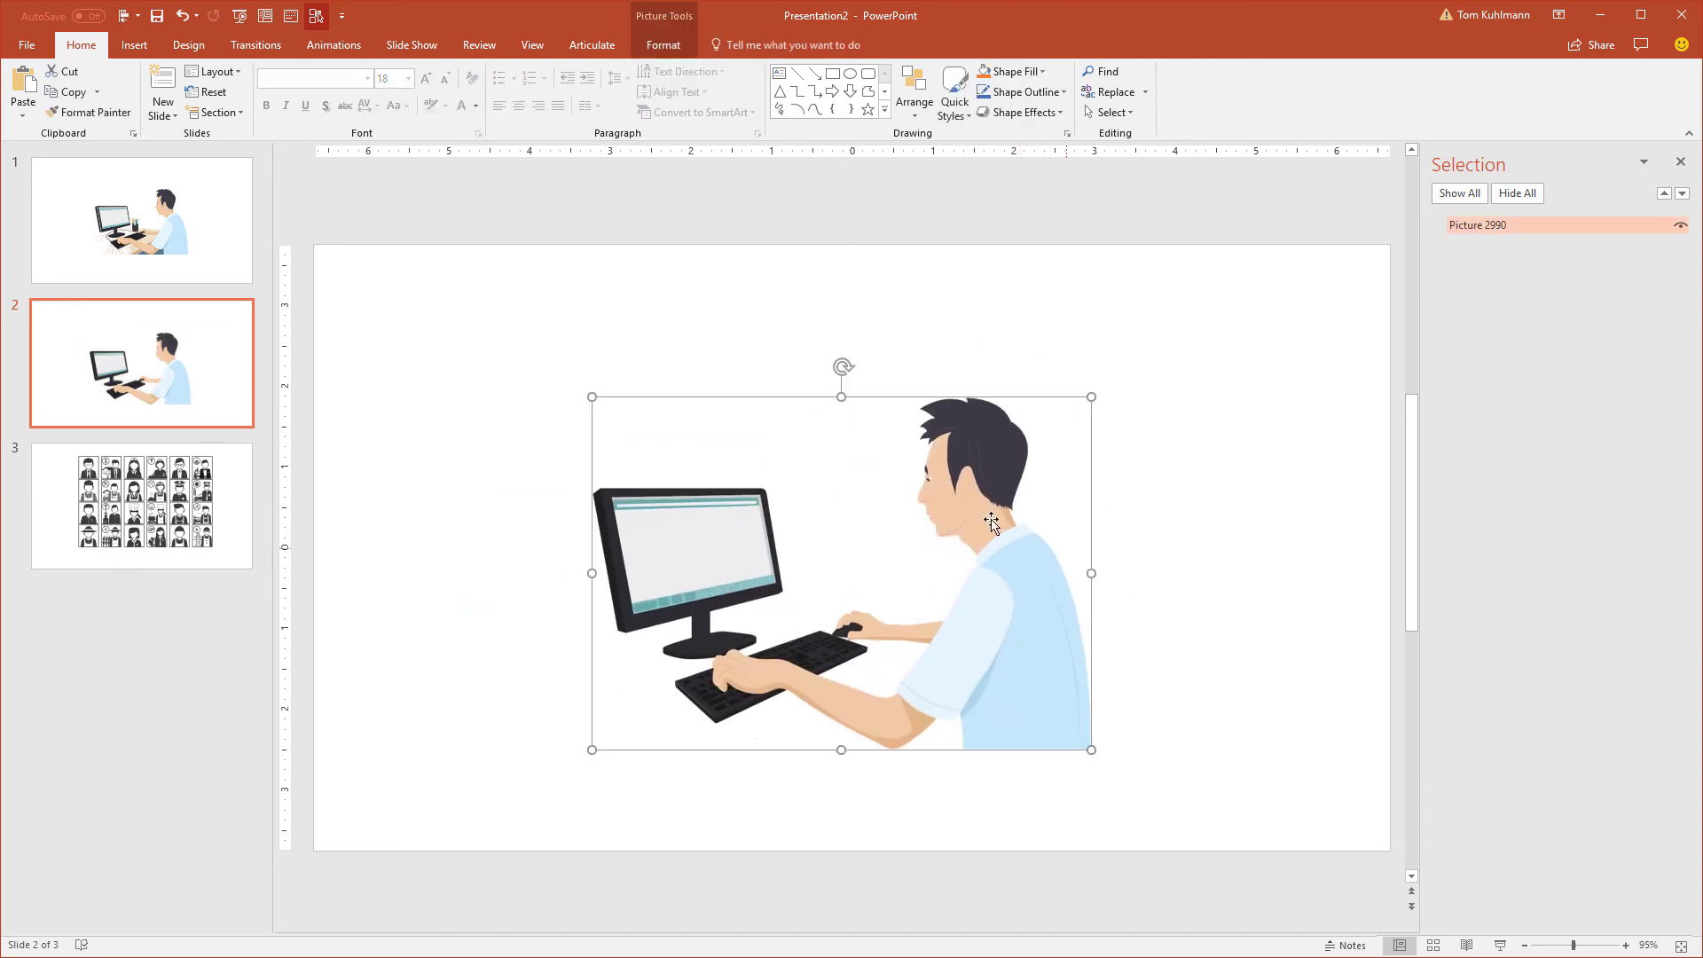
# Undo the picture move and the deletion so Group 1046 returns alongside the picture.
pyautogui.hotkey('ctrl', 'z')
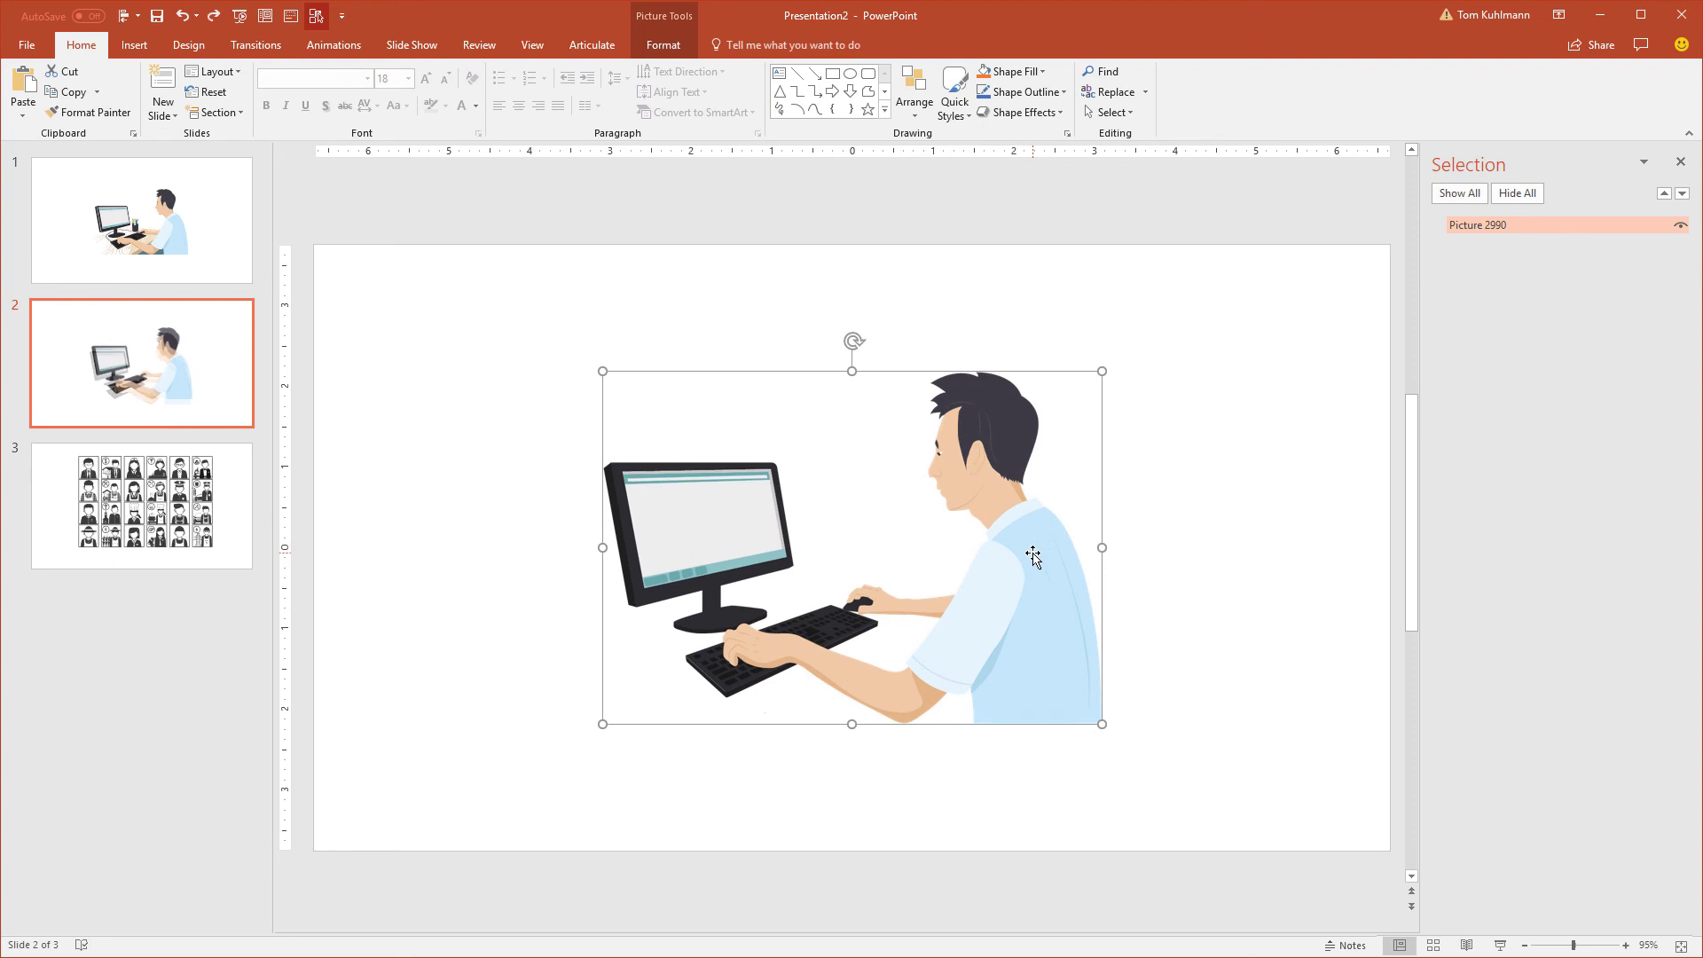
pyautogui.hotkey('ctrl', 'z')
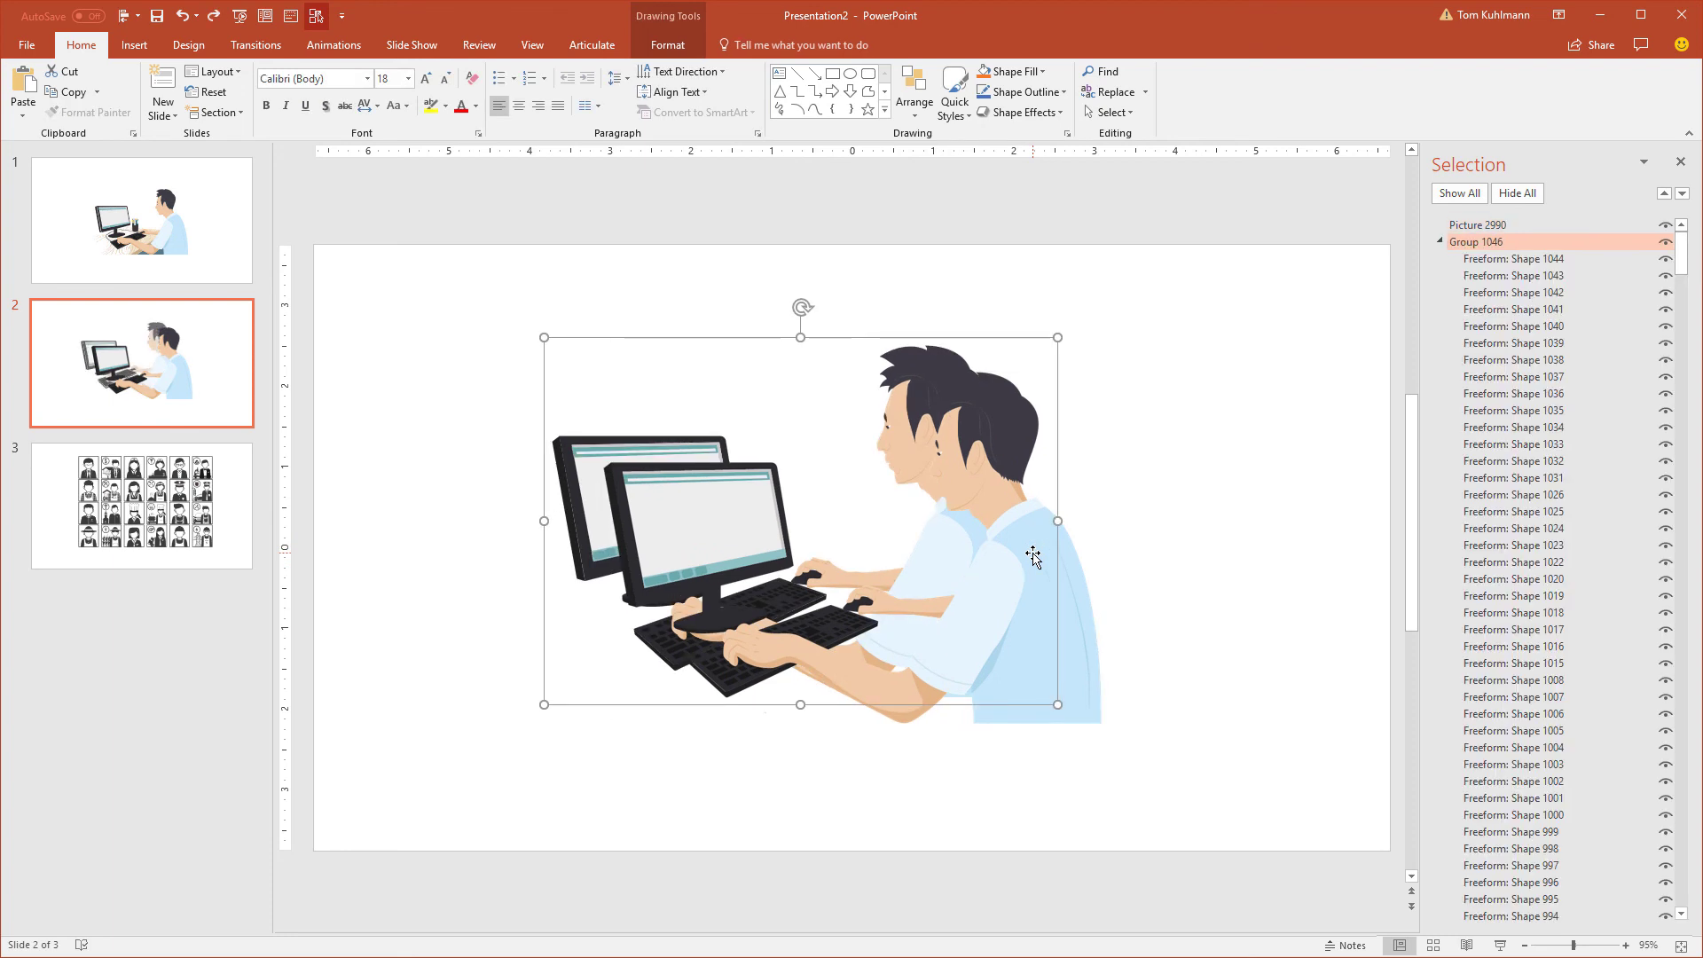
pyautogui.click(1120, 541)
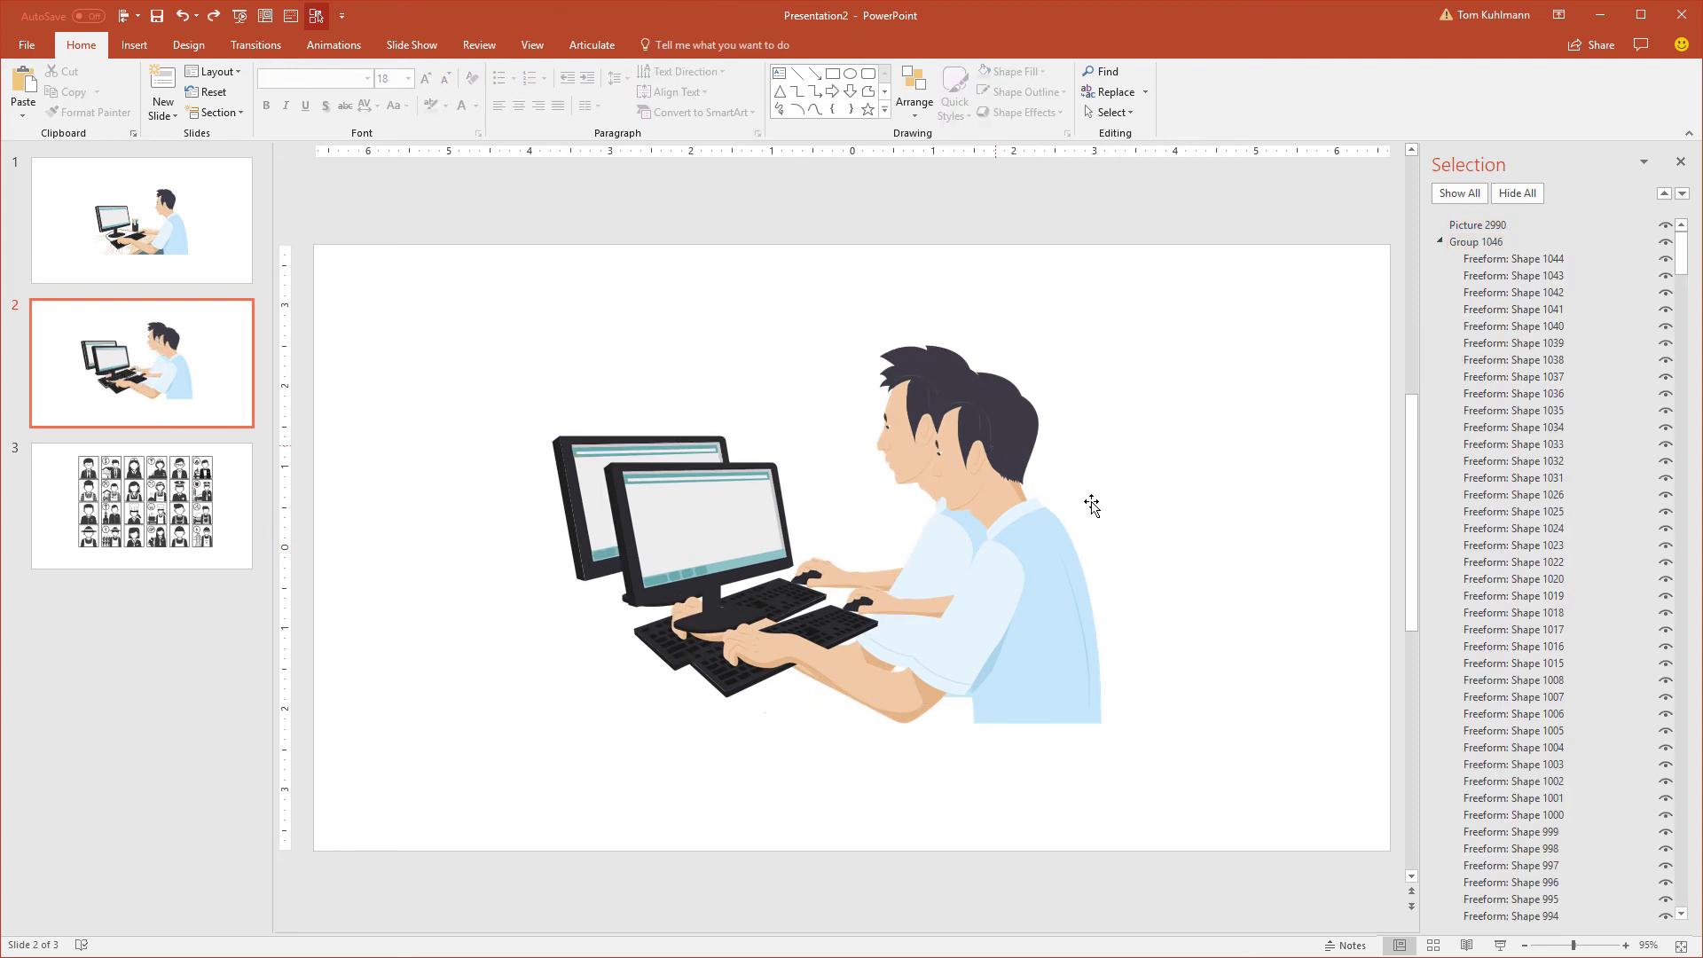
pyautogui.hotkey('ctrl', 'z')
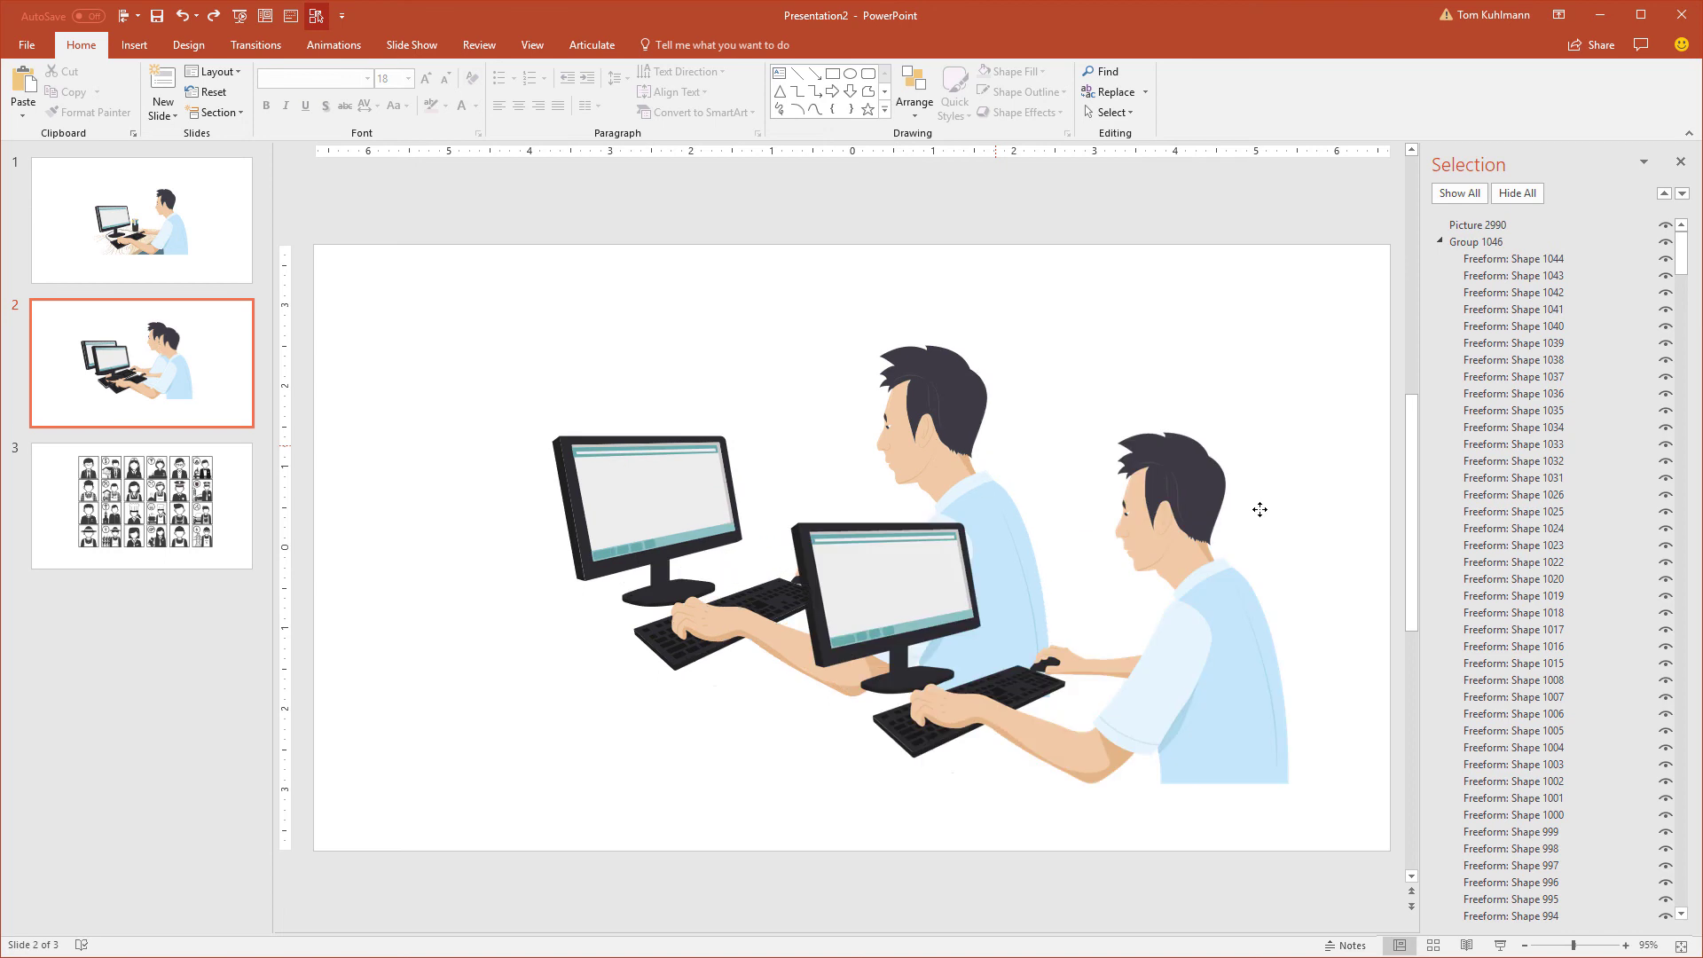
pyautogui.moveTo(1038, 425); pyautogui.dragTo(978, 405)
pyautogui.hotkey('ctrl', 'z')
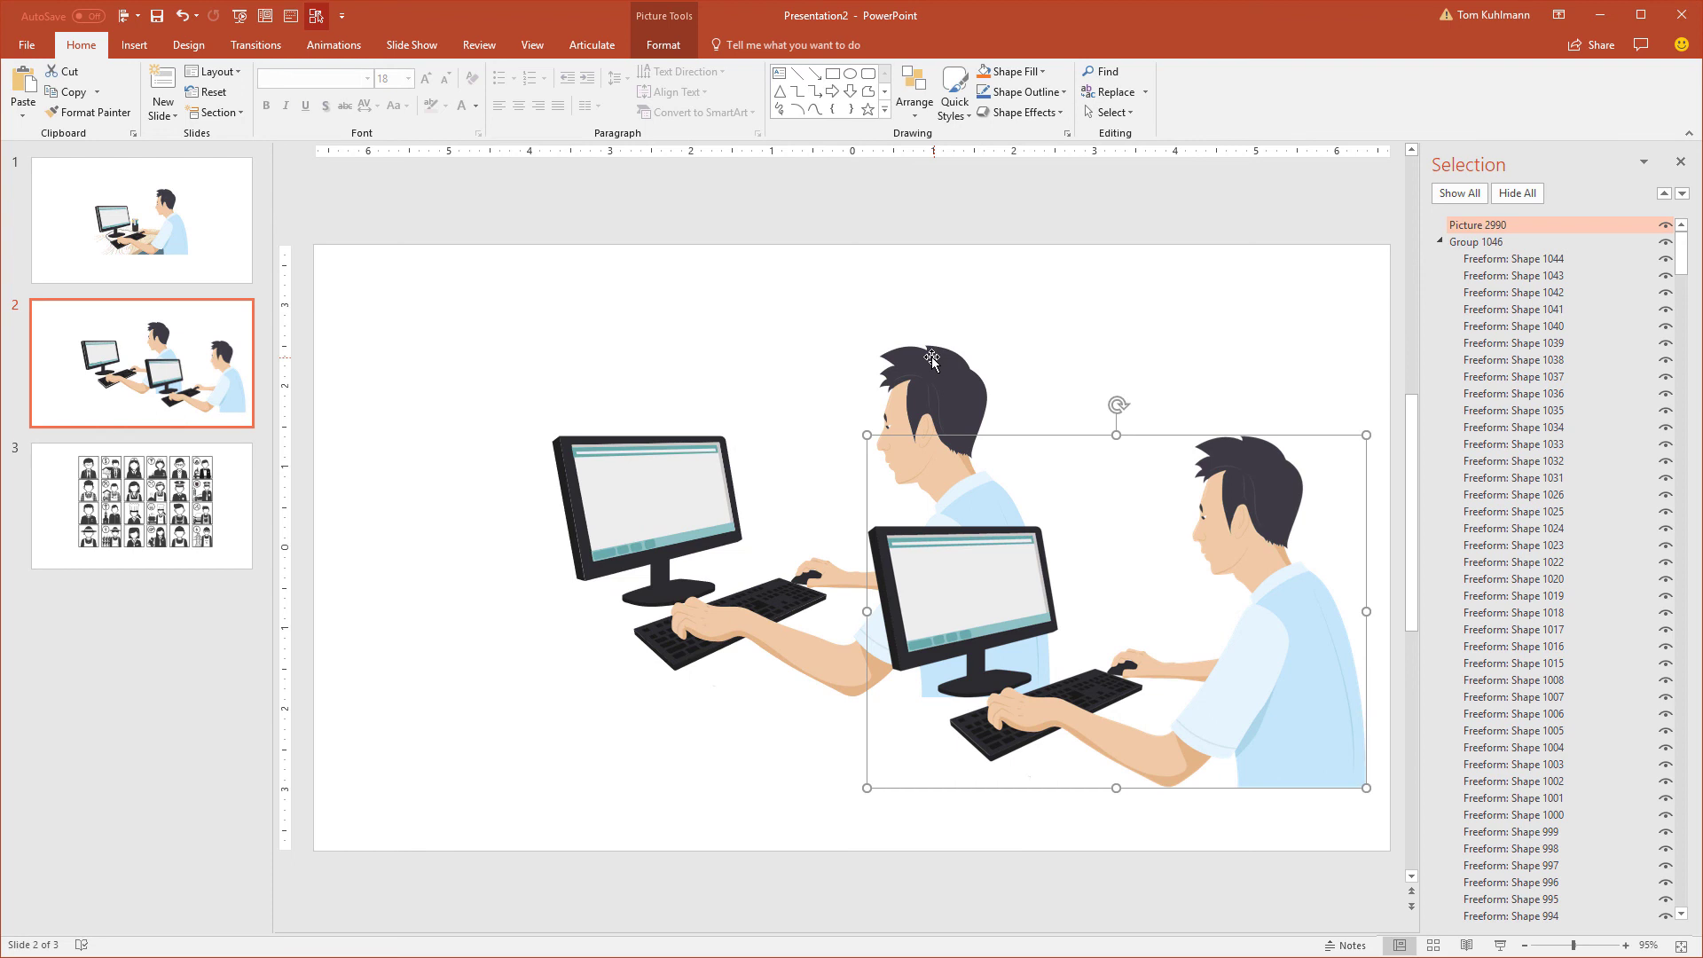
# Shift Group 1046 left and try moving the picture beside it, cancelling that drag.
pyautogui.click(980, 442)
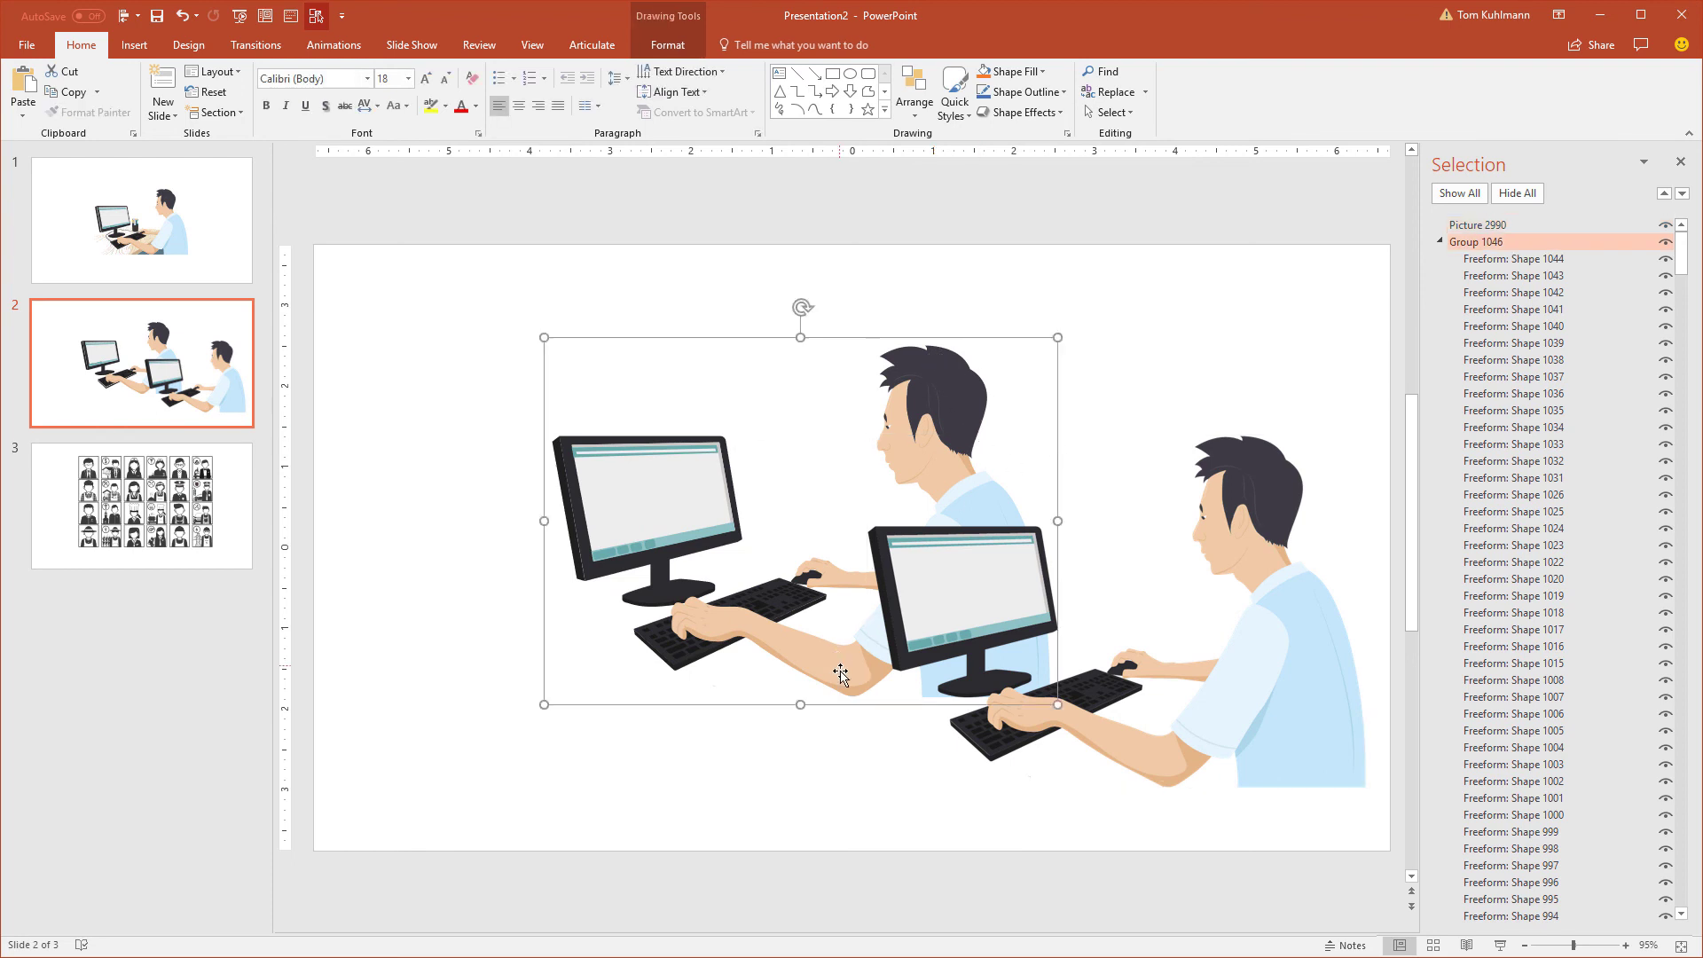
pyautogui.moveTo(917, 419); pyautogui.dragTo(824, 409)
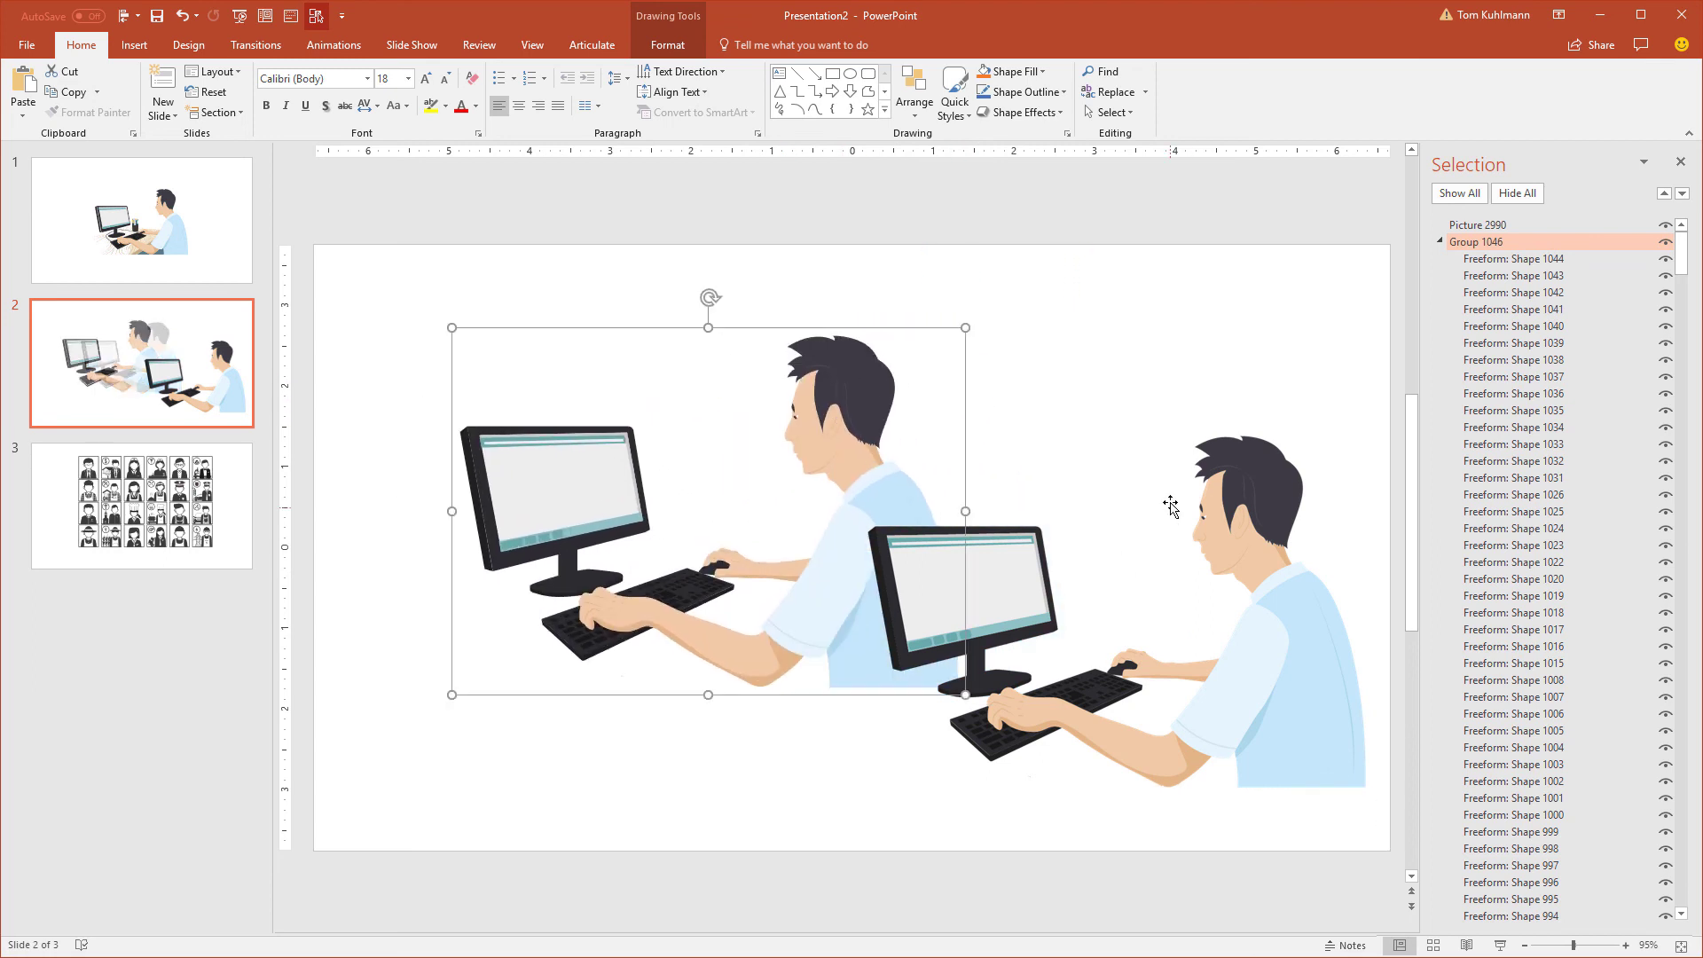
pyautogui.click(1199, 506)
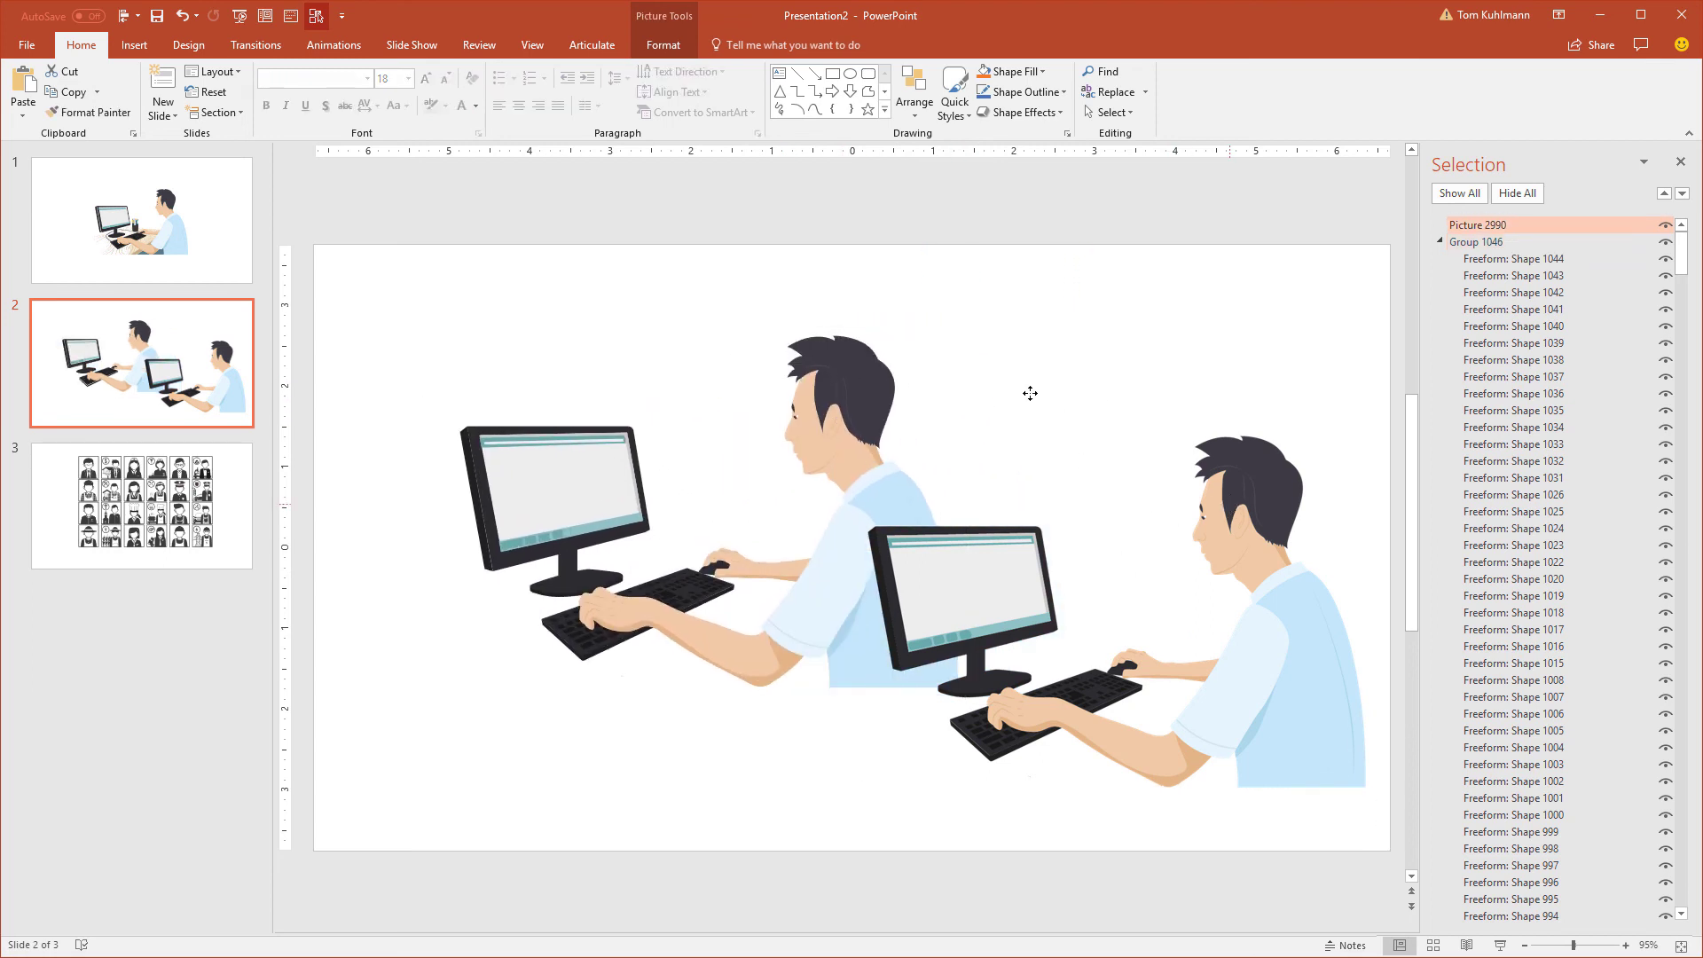
pyautogui.moveTo(1026, 398); pyautogui.dragTo(1246, 549)
pyautogui.press('Escape')
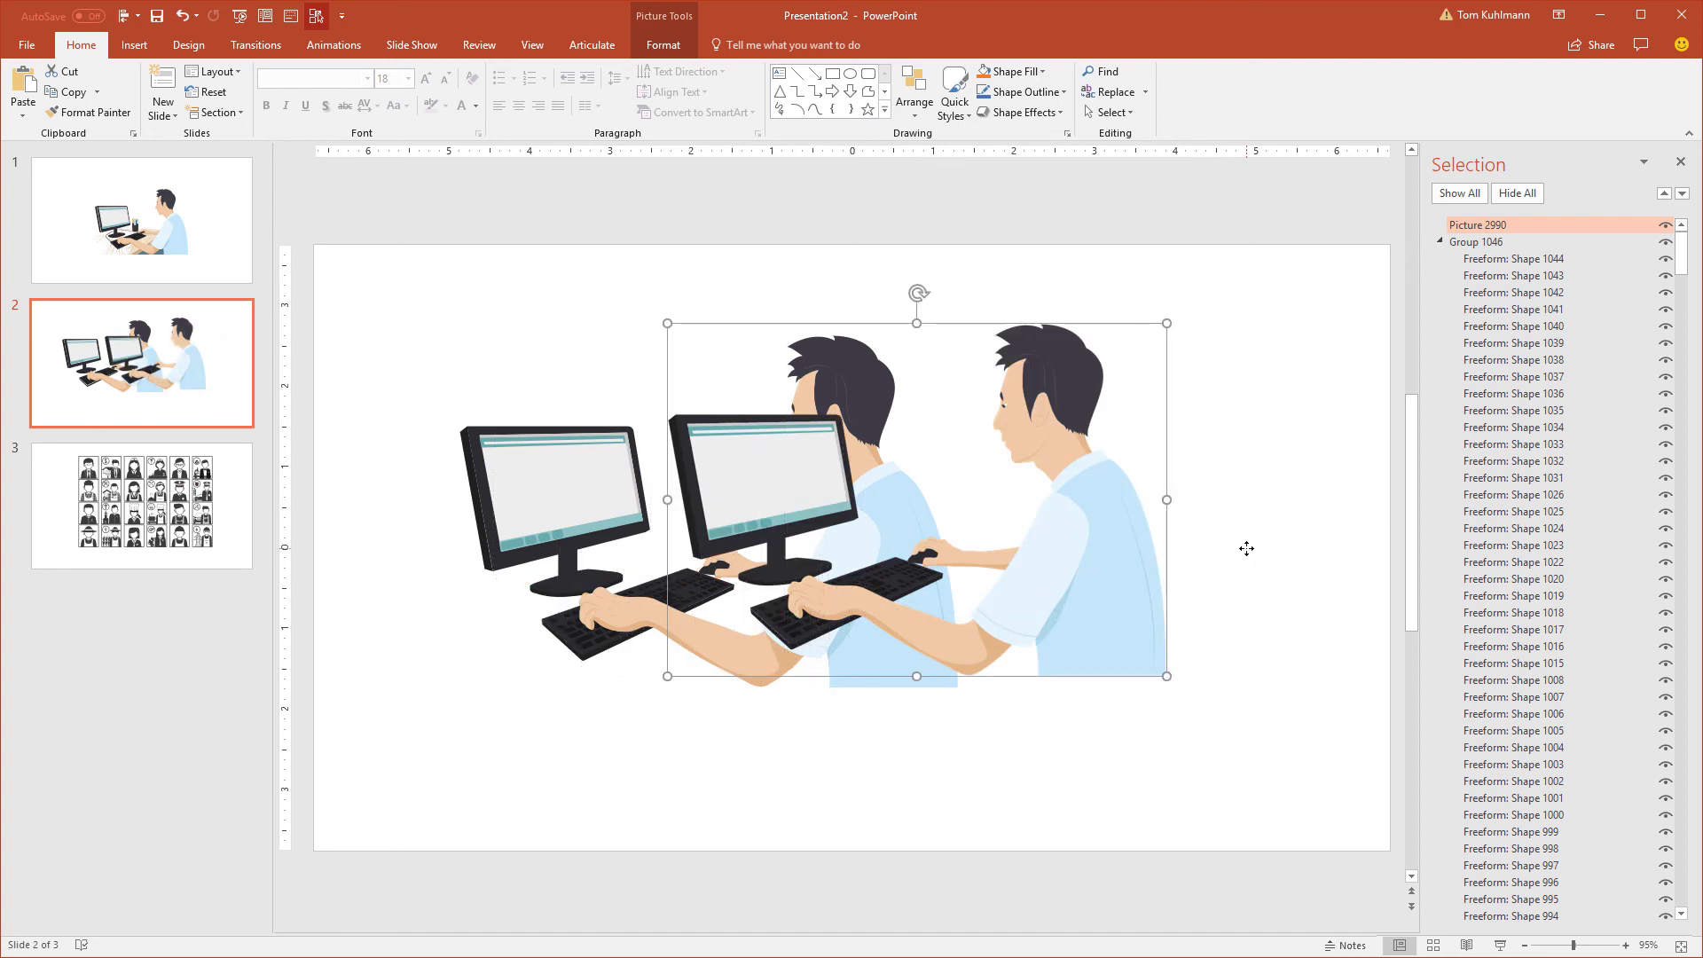
# Delete Picture 2990 and drag Group 1046 right toward the centre of slide 2.
pyautogui.press('Delete')
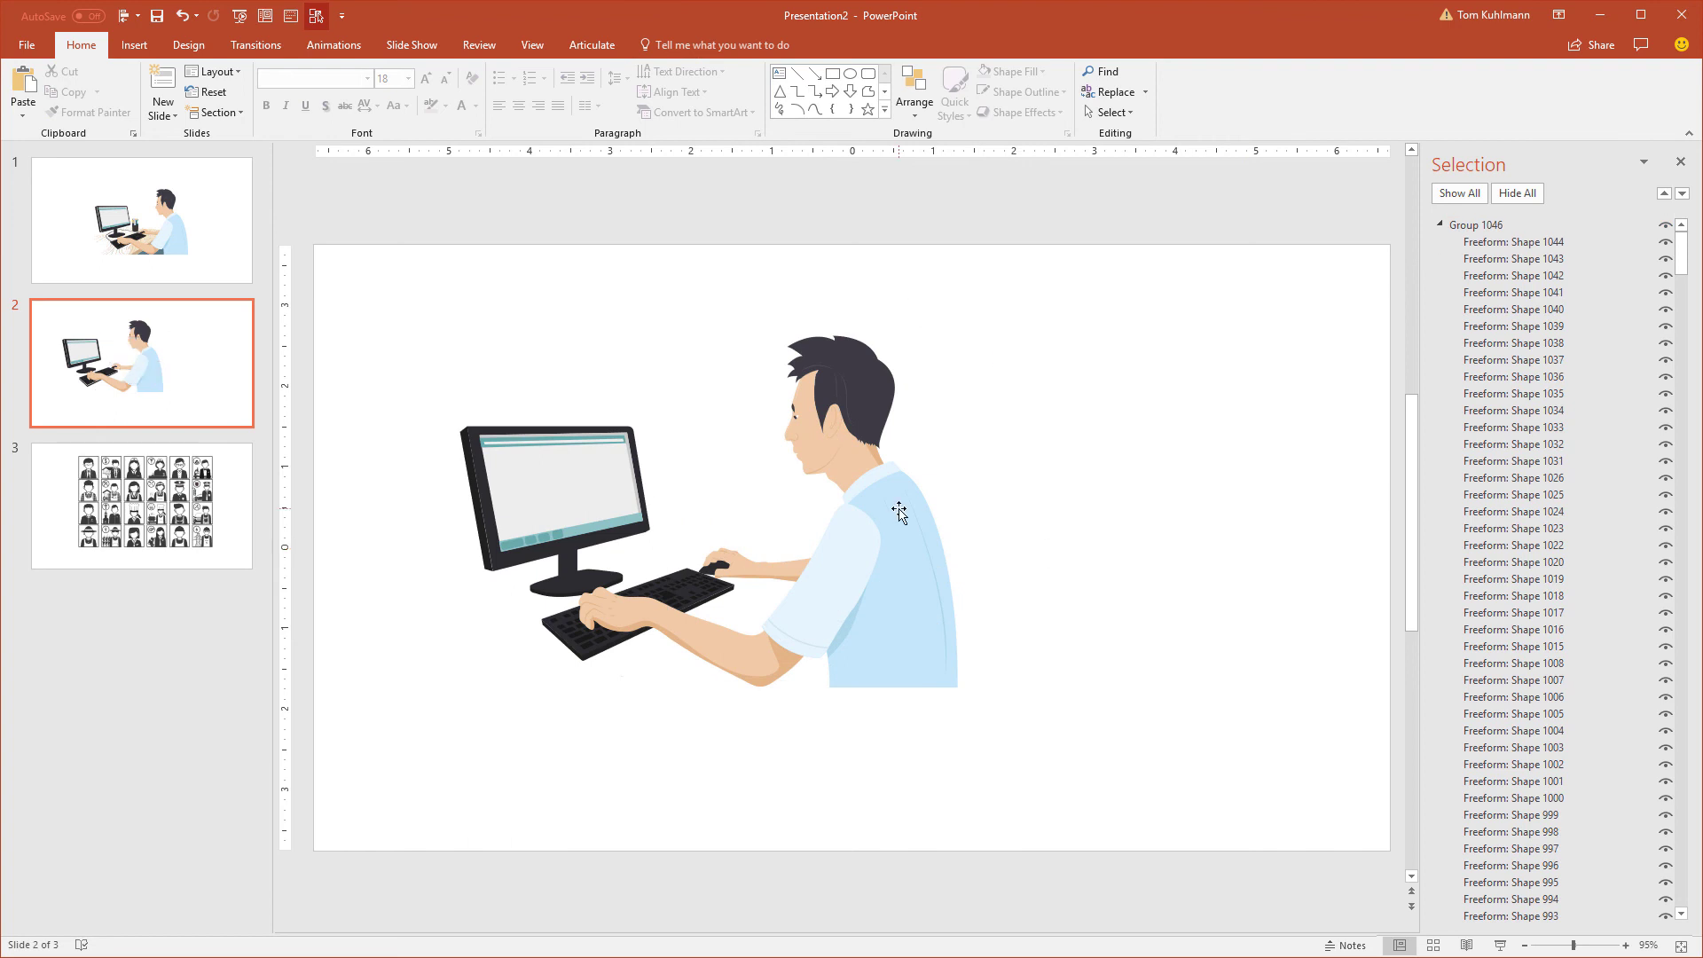
pyautogui.click(991, 570)
pyautogui.moveTo(825, 548); pyautogui.dragTo(960, 565)
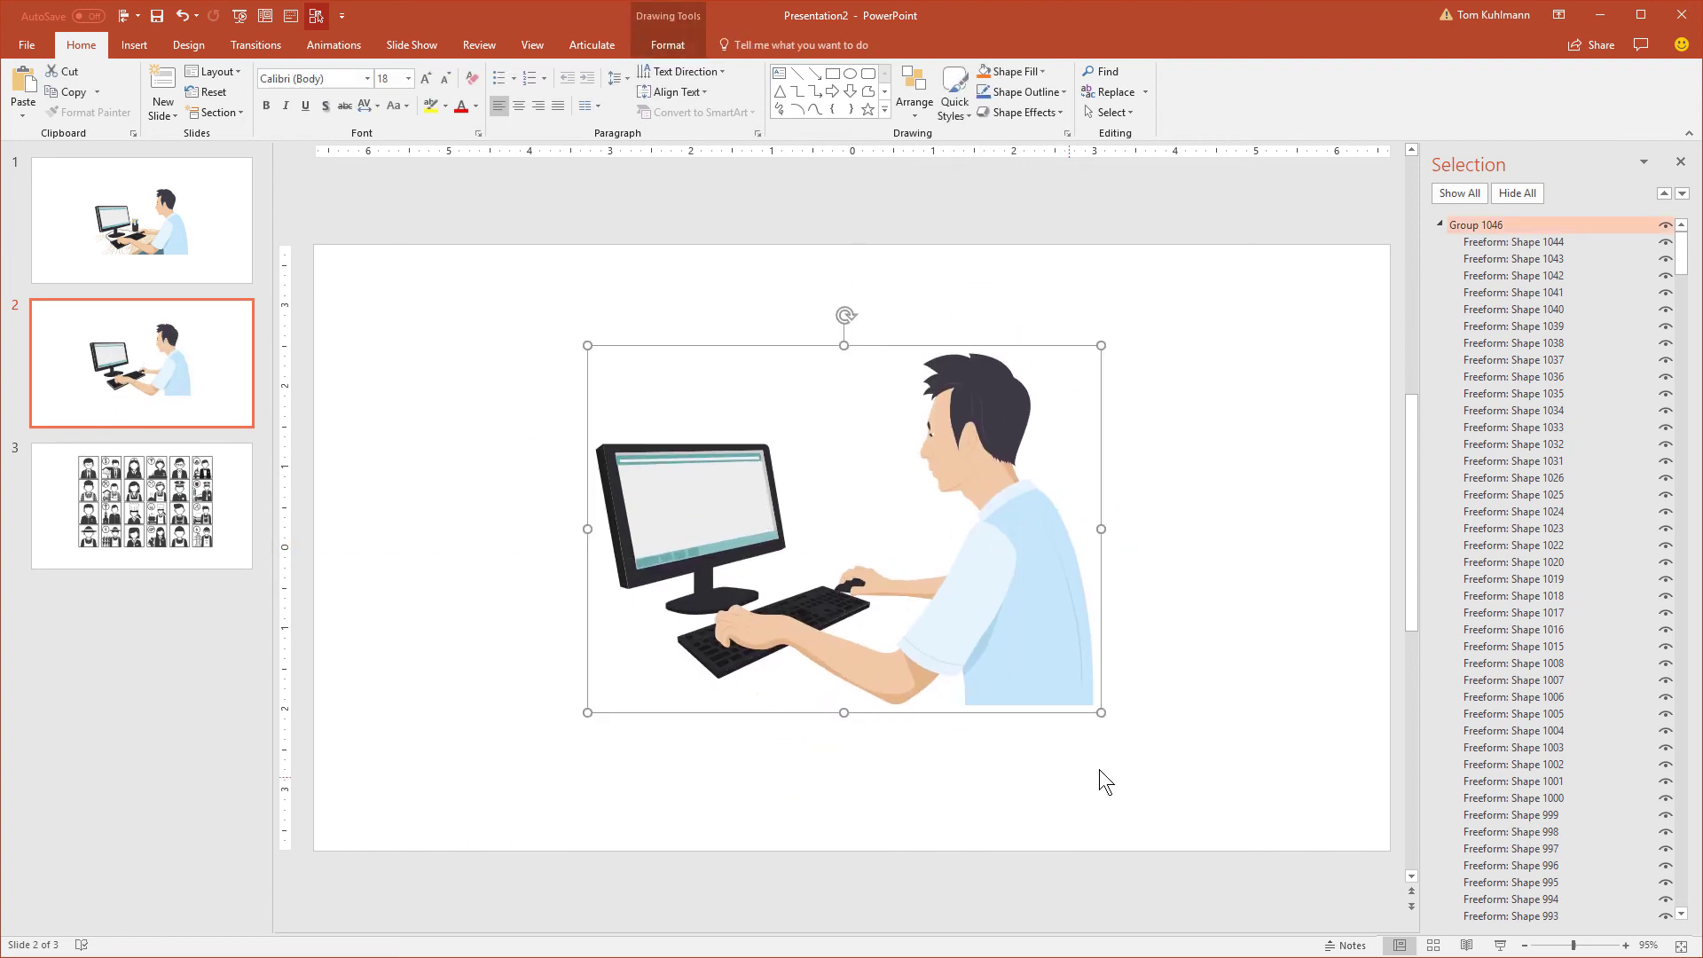